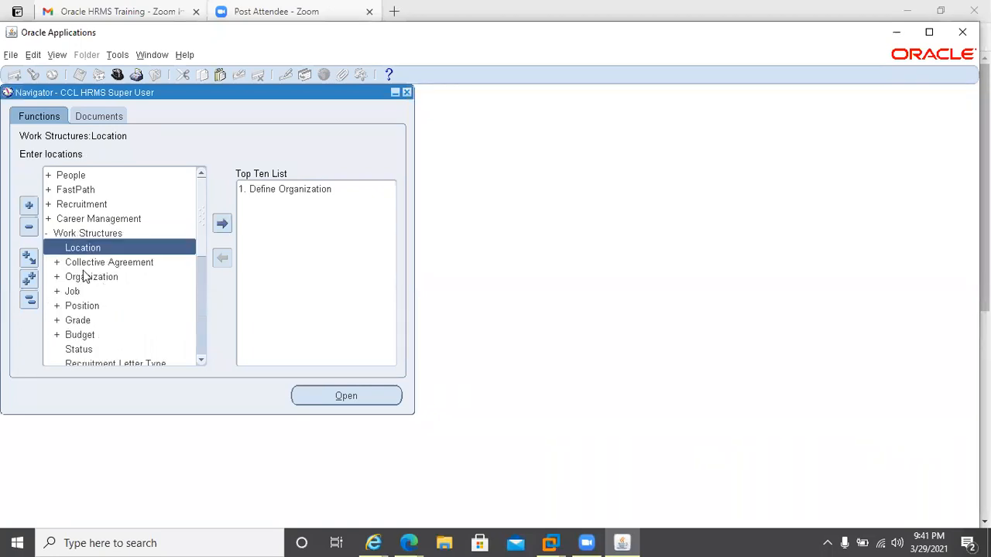
# Open the Position Description form from Work Structures in the navigator.
pyautogui.doubleClick(78, 306)
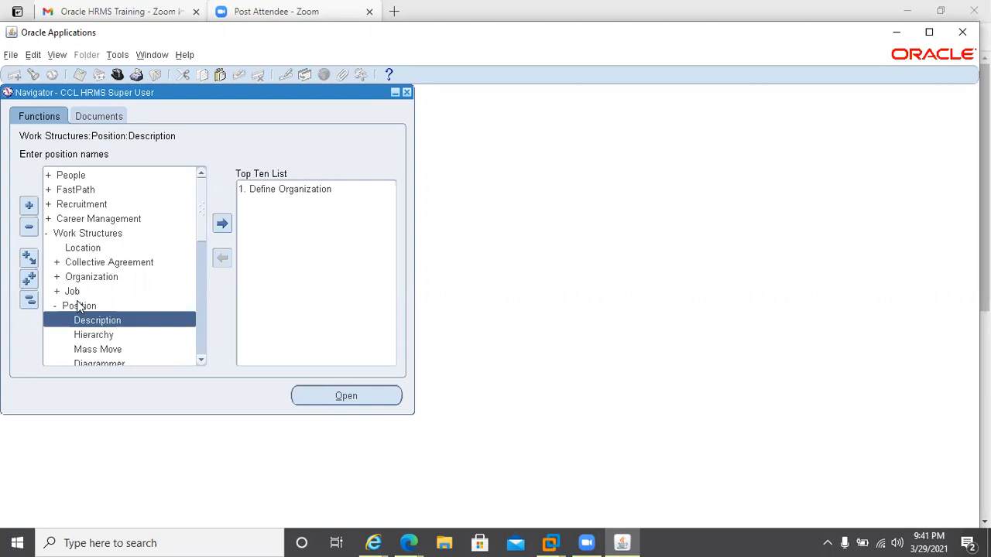
pyautogui.click(79, 307)
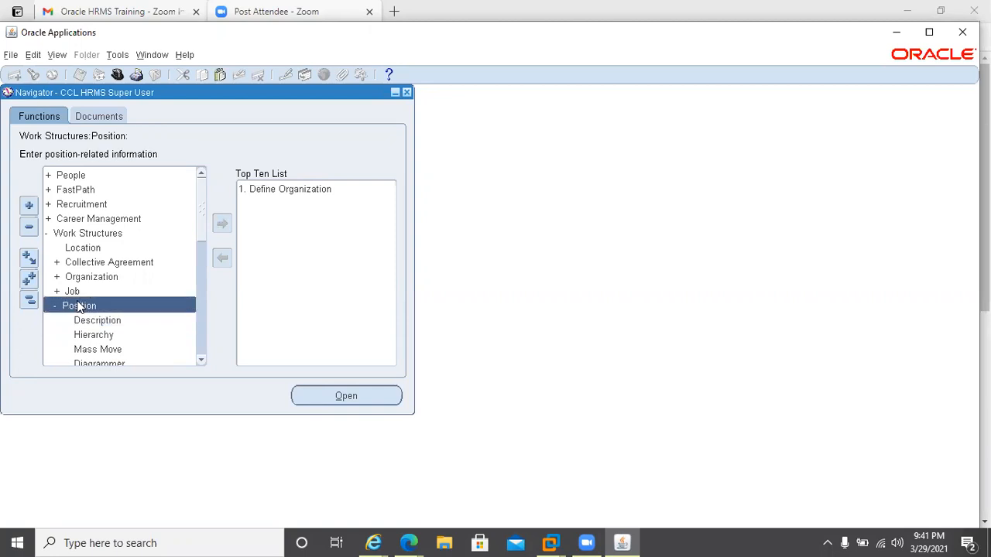
pyautogui.click(78, 306)
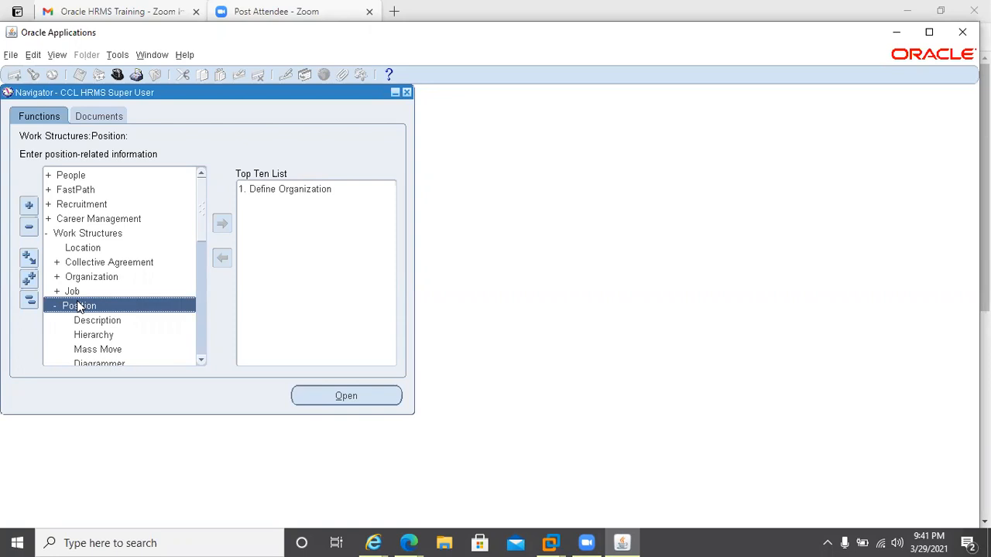
pyautogui.doubleClick(78, 307)
pyautogui.doubleClick(90, 324)
pyautogui.doubleClick(92, 324)
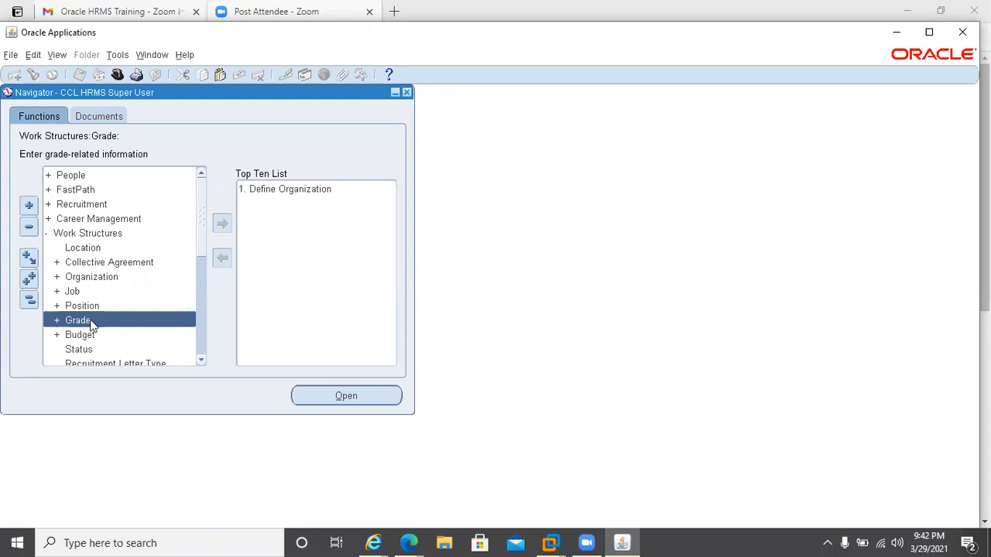
pyautogui.press('Down')
pyautogui.click(88, 308)
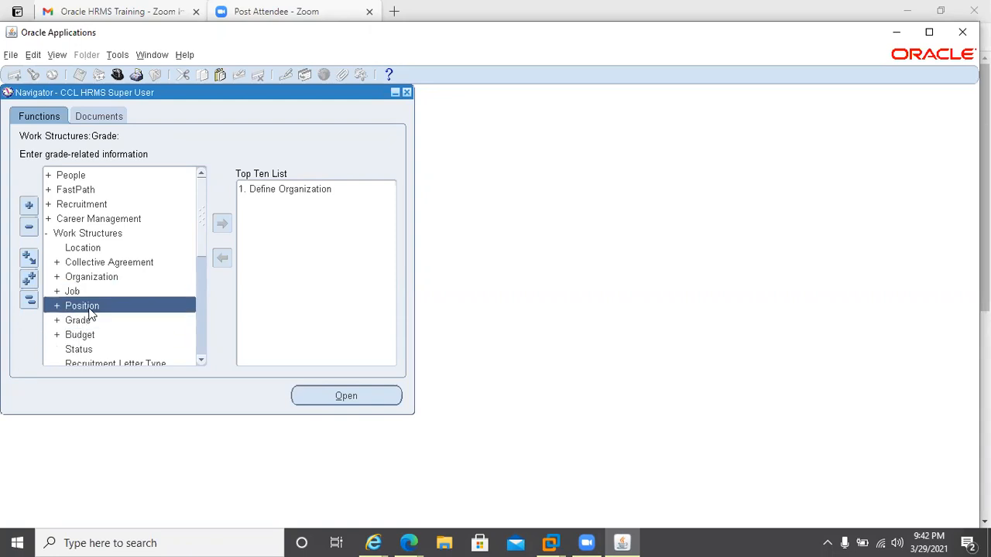
pyautogui.doubleClick(87, 308)
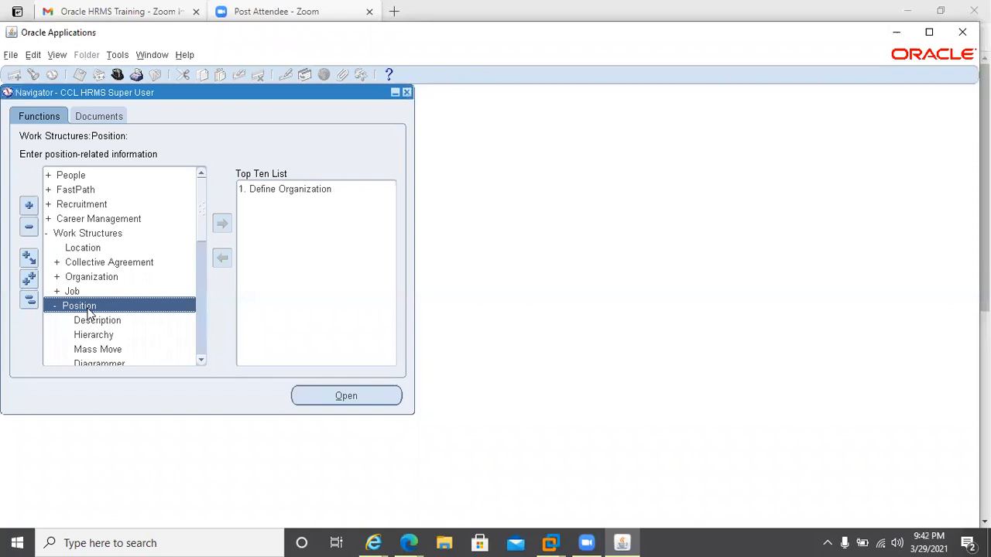
pyautogui.doubleClick(96, 320)
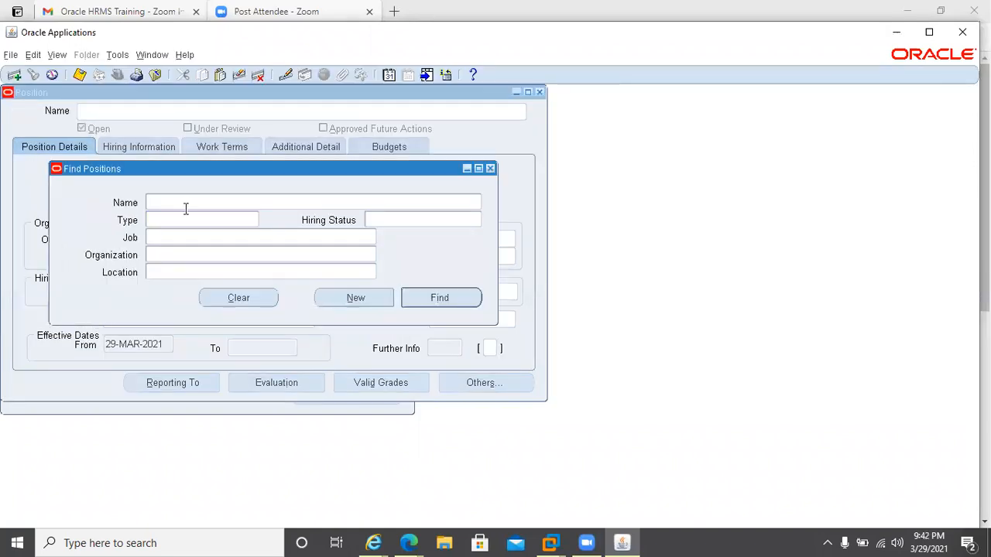
pyautogui.click(172, 202)
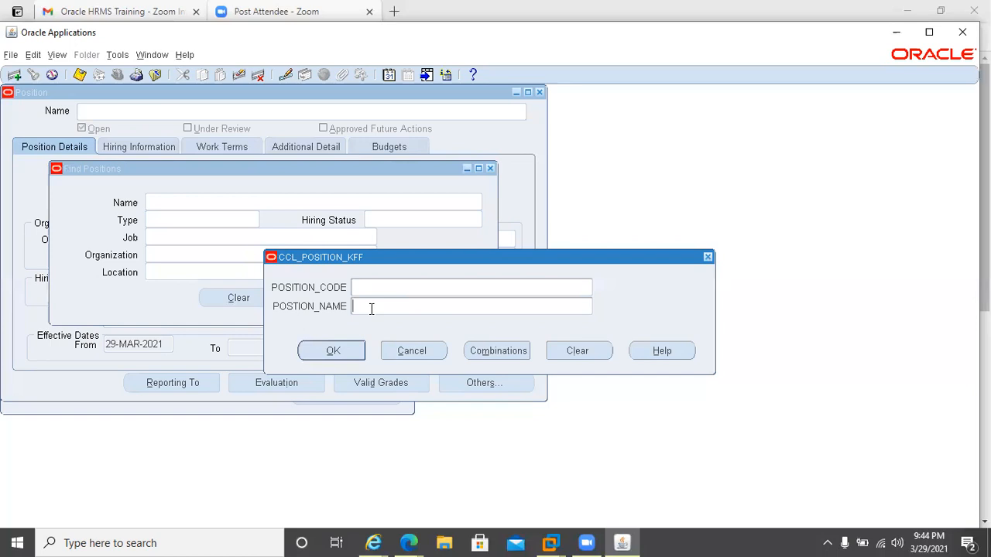
pyautogui.click(381, 290)
pyautogui.click(425, 286)
pyautogui.write('00001')
pyautogui.press('Tab')
pyautogui.write('Human')
pyautogui.click(406, 352)
pyautogui.click(408, 351)
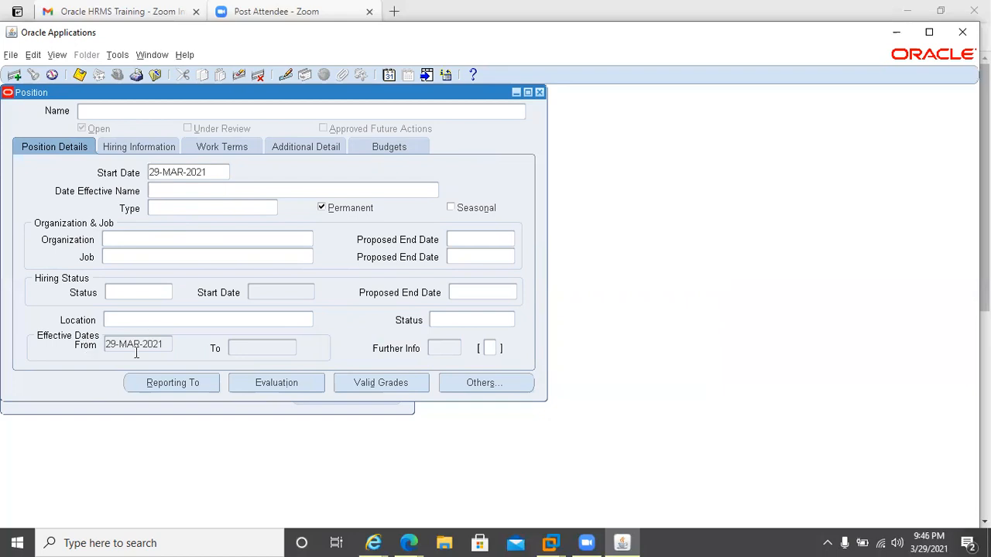
# Alter the effective date to 01-MAR-2021.
pyautogui.click(390, 75)
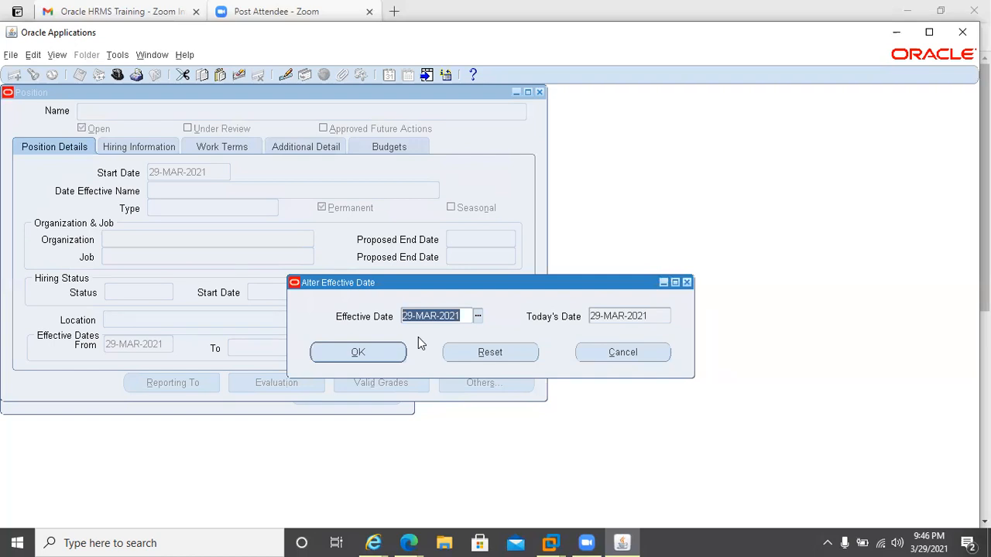
pyautogui.write('01MA')
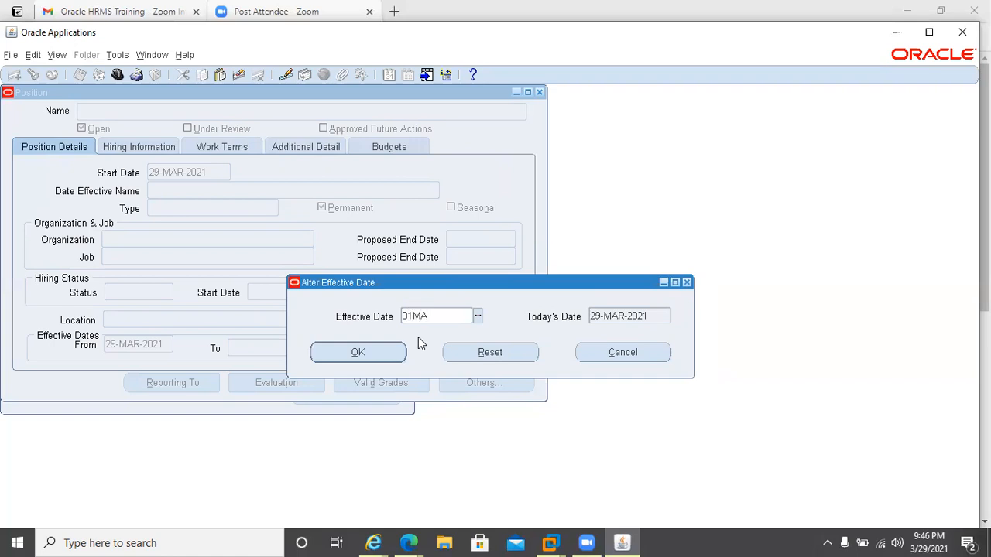
pyautogui.write('R2021')
pyautogui.click(326, 351)
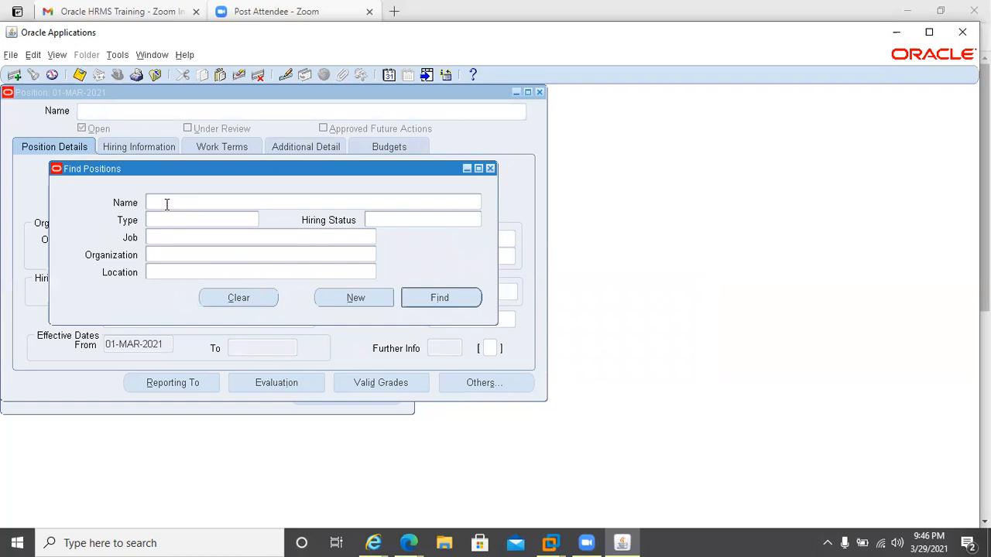
# Create a new position with position code 000001 and position name Human Resource Director.
pyautogui.click(355, 298)
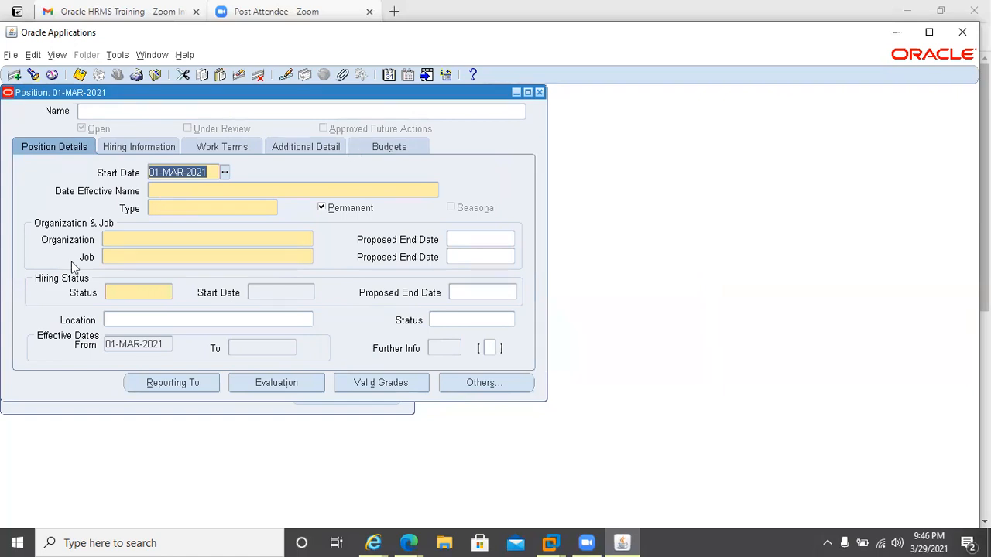
pyautogui.click(158, 191)
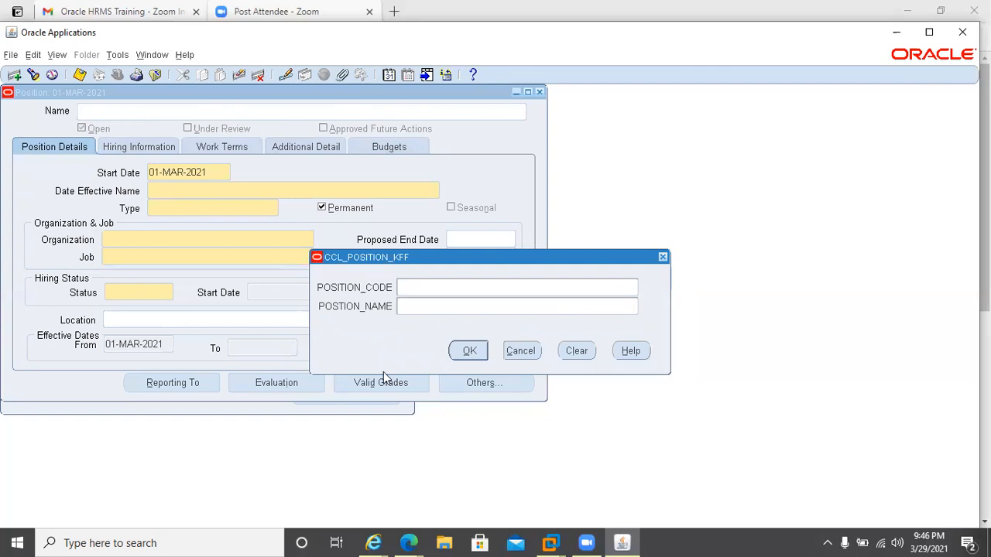
pyautogui.write('000001')
pyautogui.press('Tab')
pyautogui.write('Human Resource')
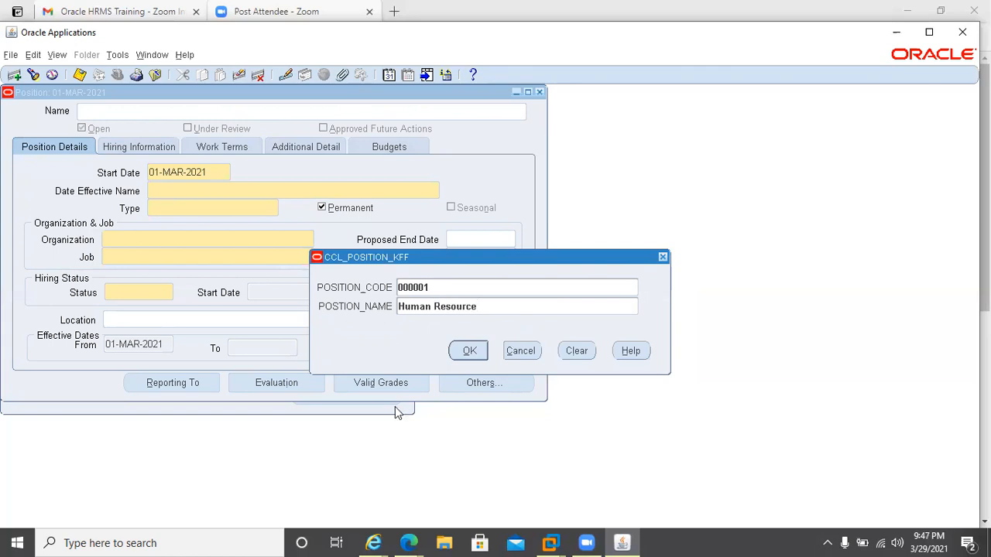
pyautogui.write(' Director')
pyautogui.click(468, 350)
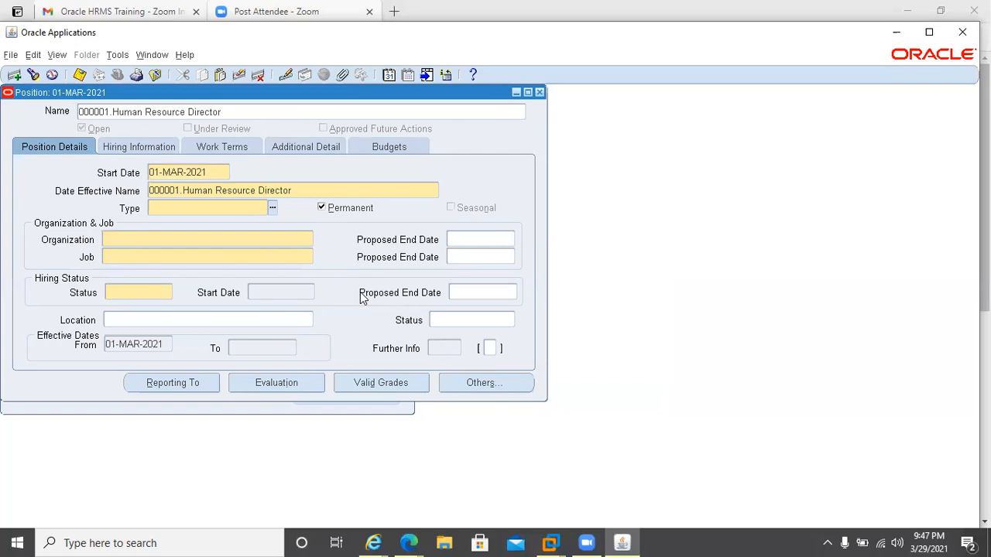
# Set the position type to Single Incumbent.
pyautogui.click(272, 207)
pyautogui.click(272, 208)
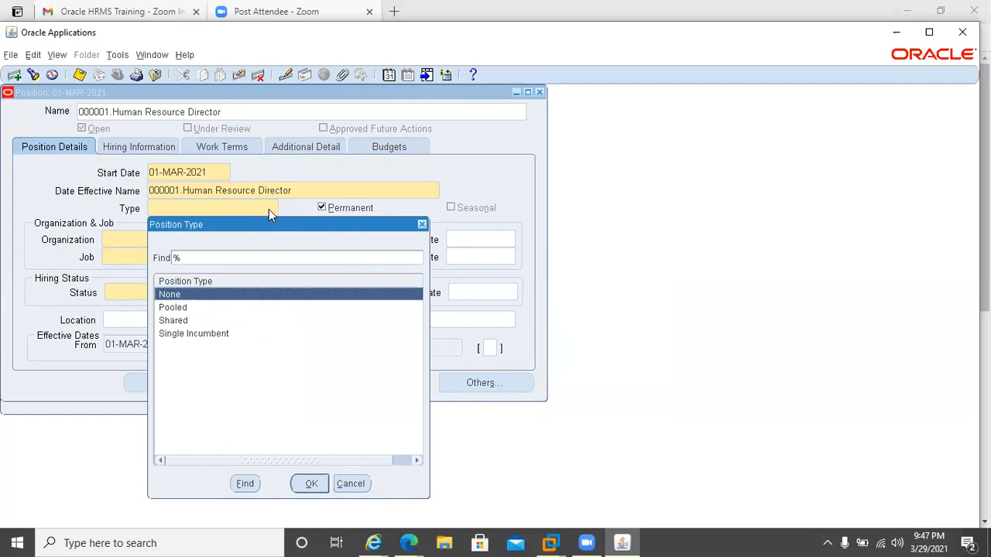
pyautogui.press('Down')
pyautogui.press('Down')
pyautogui.press('Down')
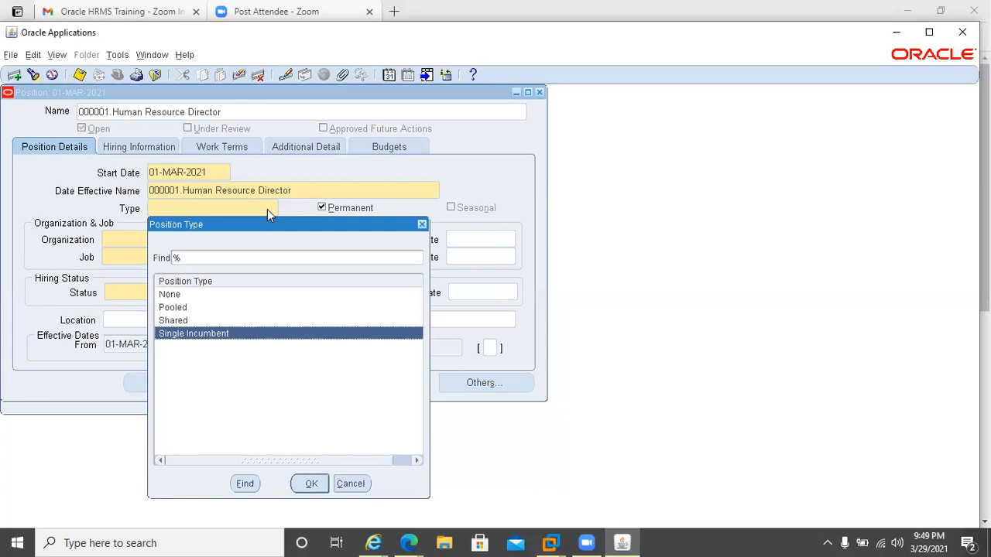
pyautogui.click(174, 320)
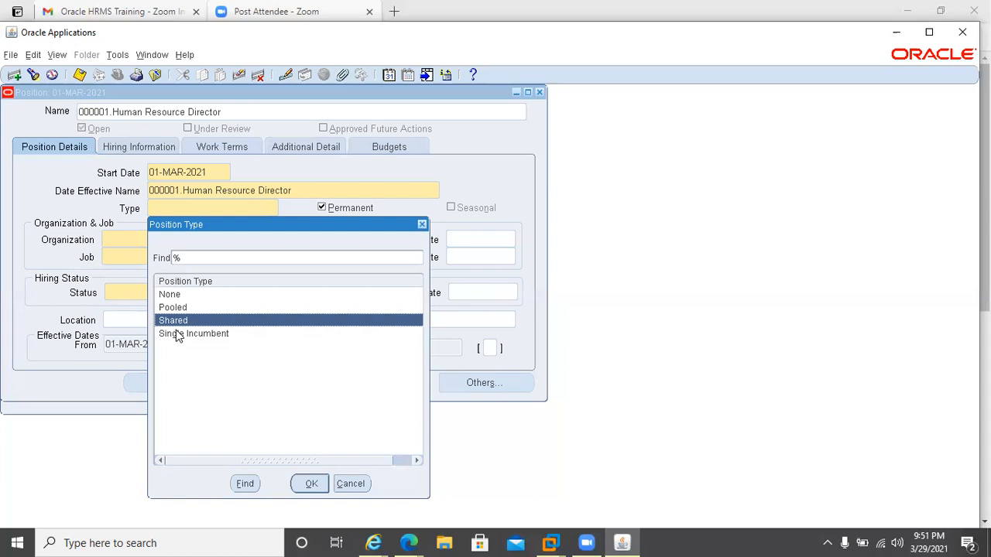
pyautogui.click(177, 334)
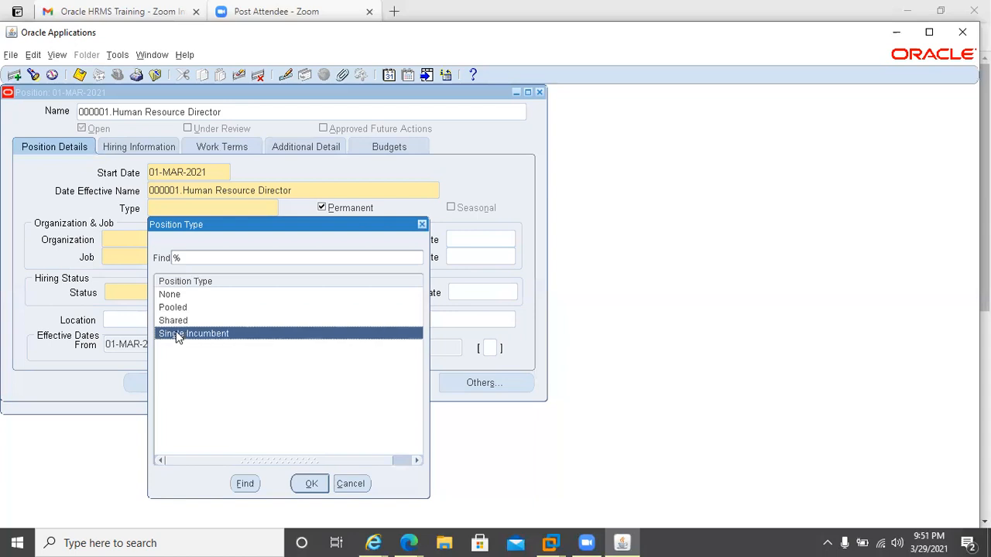
pyautogui.press('Tab')
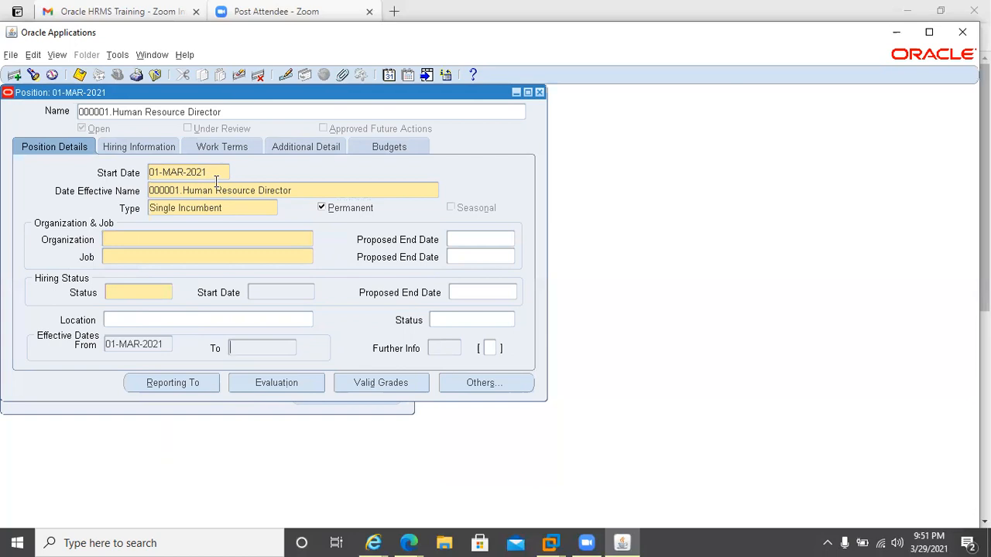
pyautogui.click(253, 204)
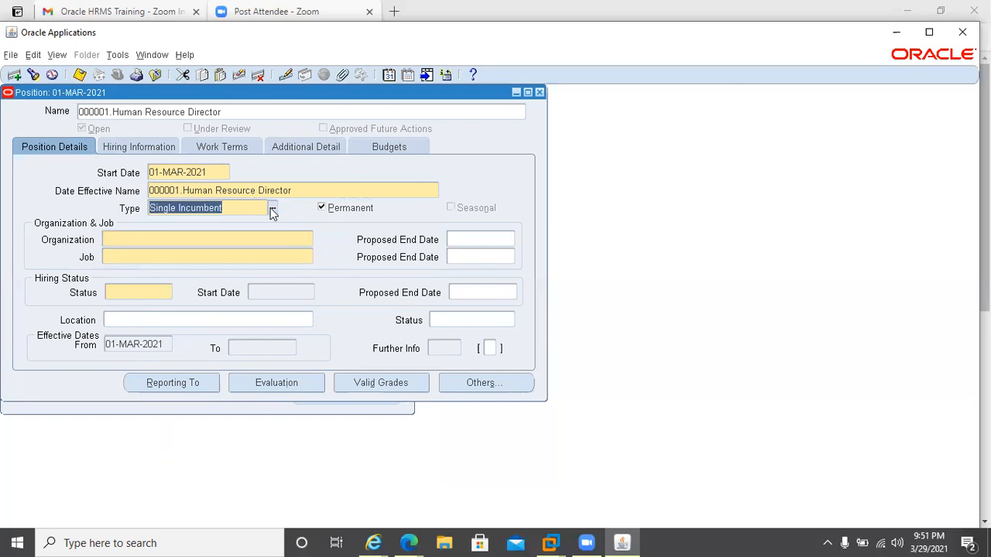
pyautogui.click(271, 210)
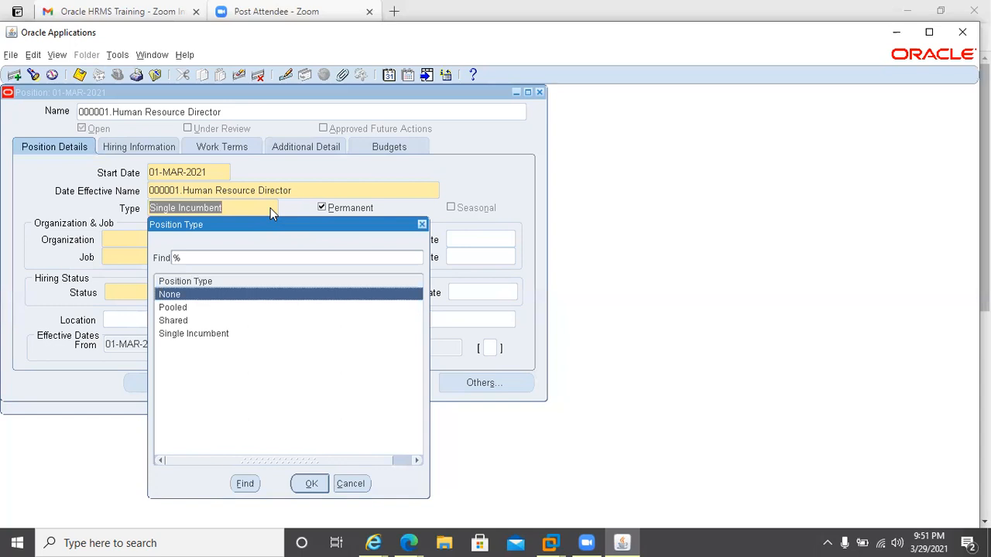
pyautogui.click(185, 335)
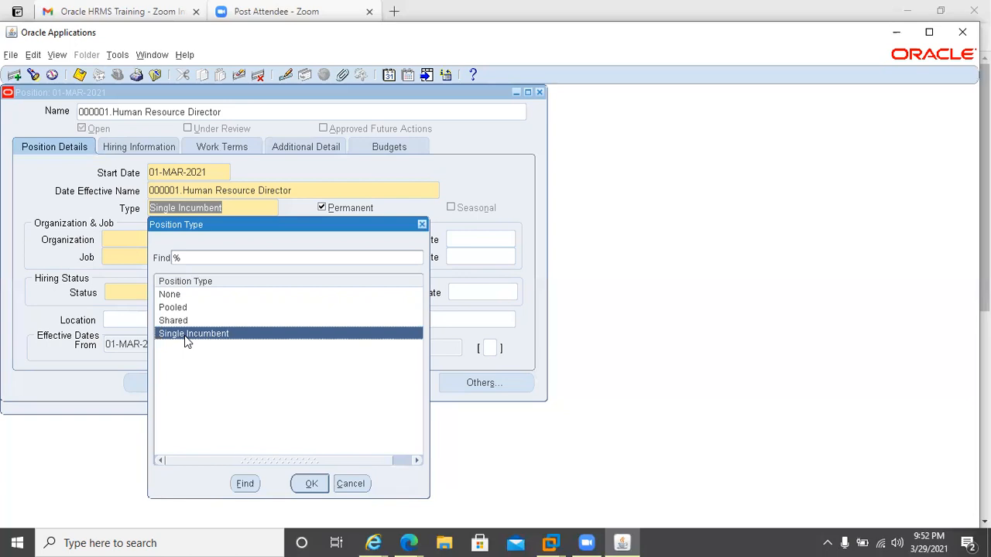
pyautogui.doubleClick(186, 333)
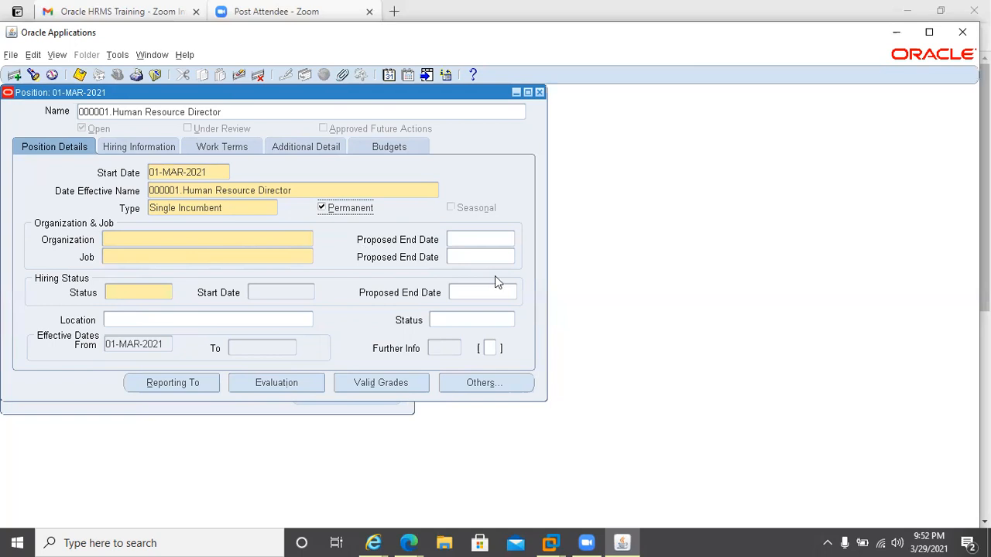
# Choose Human Resource as the position's organization from the full list of organizations.
pyautogui.click(127, 239)
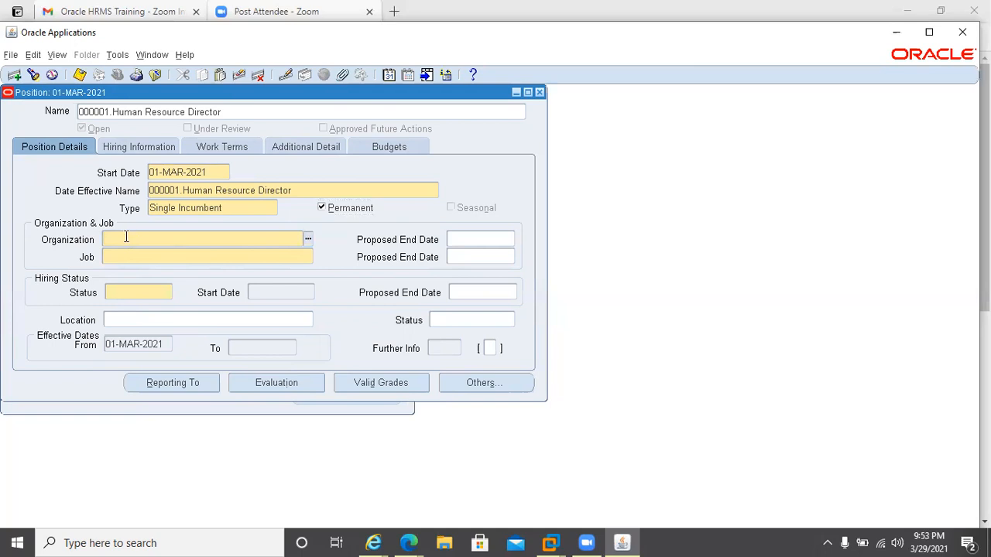
pyautogui.hotkey('ctrl', 'l')
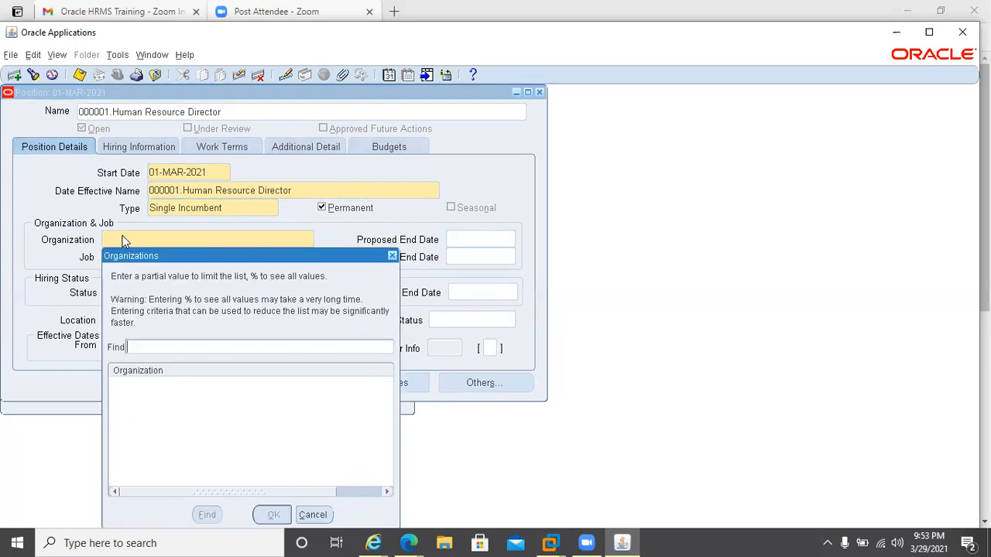
pyautogui.write('%')
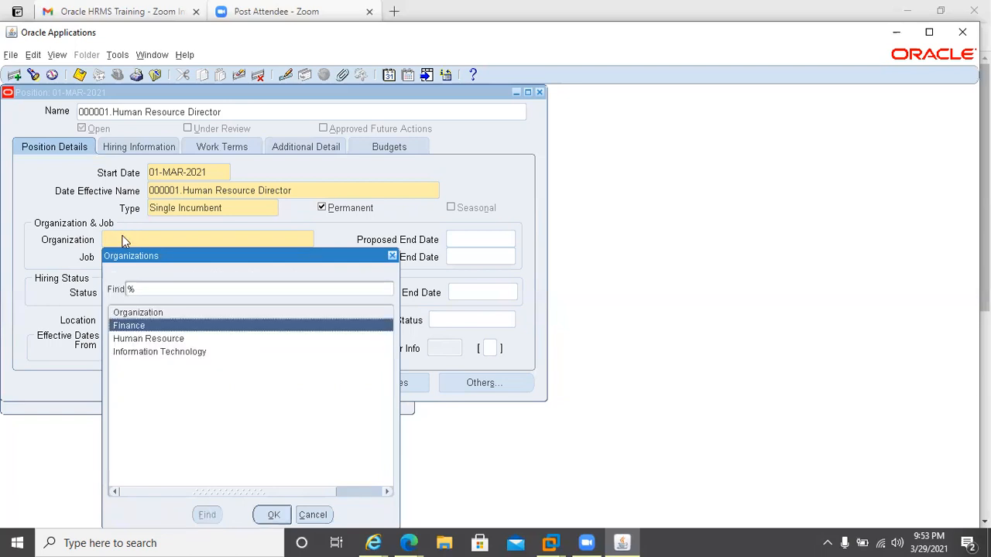
pyautogui.press('Down')
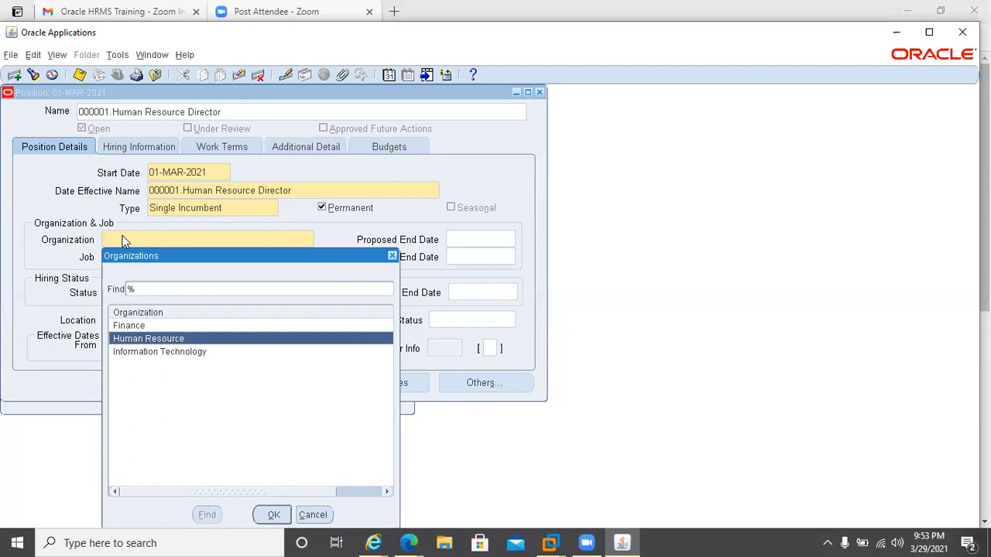
pyautogui.press('Return')
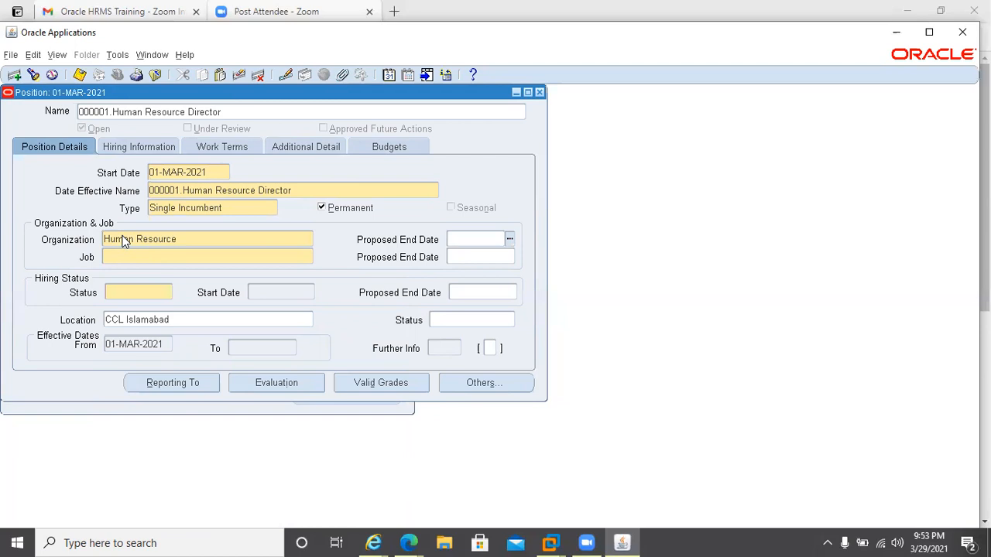
# Set the position's job to Director, picking it from the full list of jobs.
pyautogui.click(122, 242)
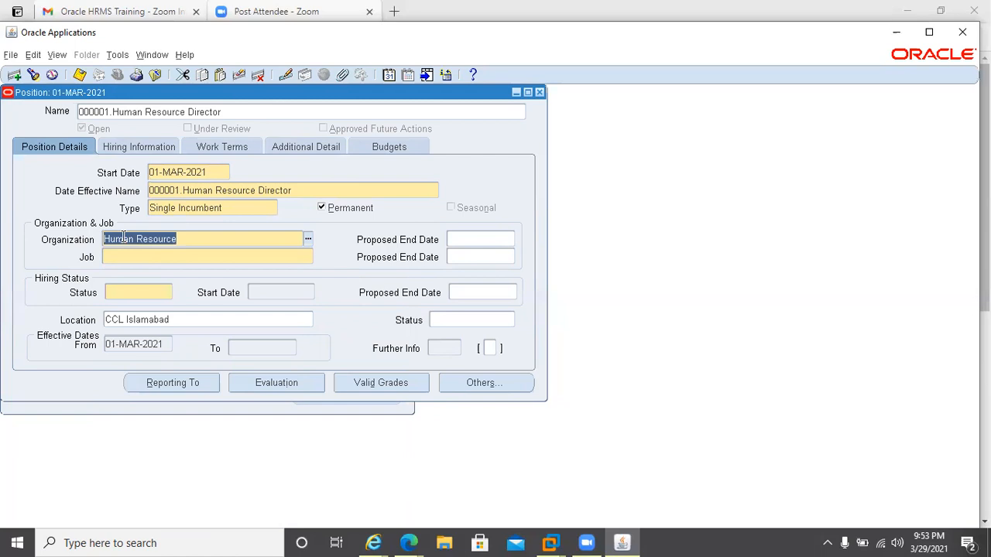
pyautogui.press('Tab')
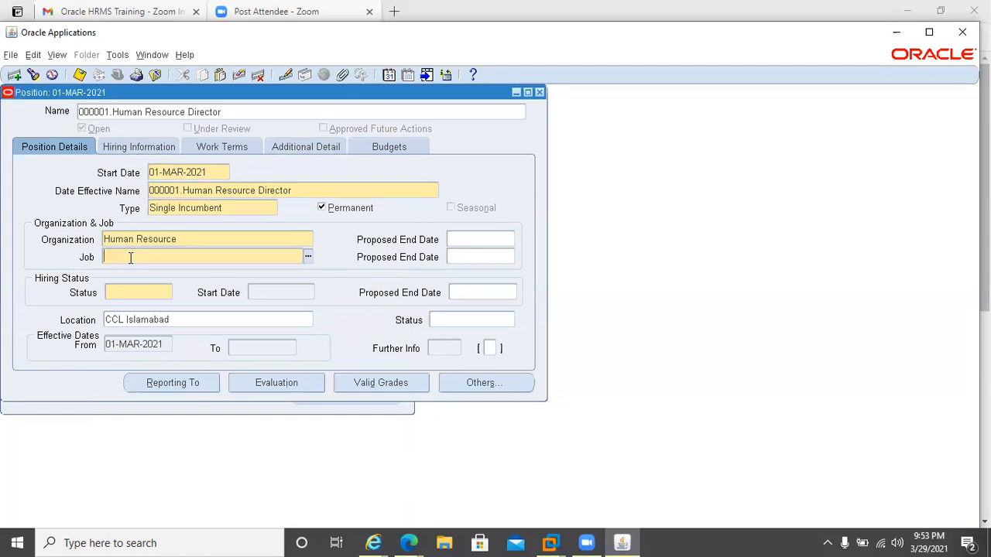
pyautogui.doubleClick(130, 258)
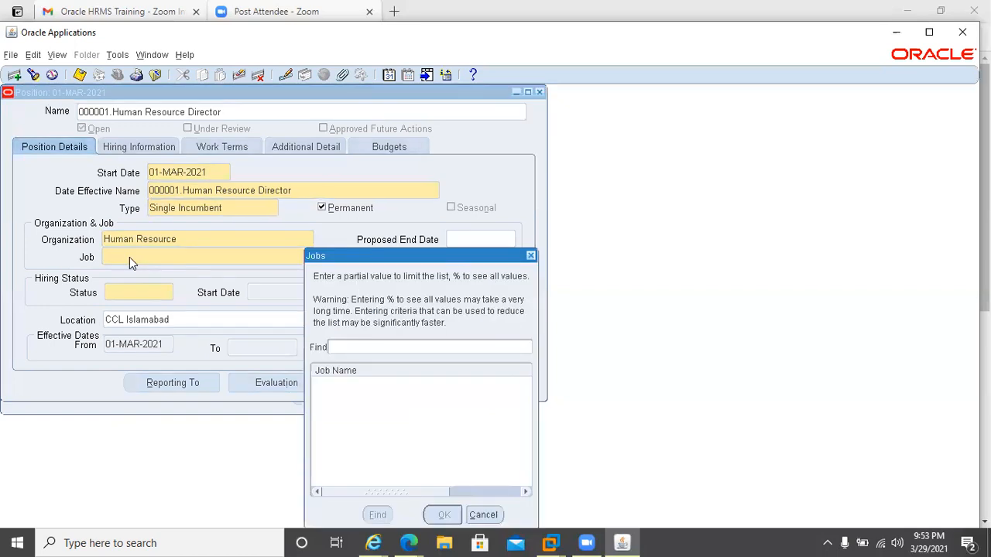
pyautogui.write('%')
pyautogui.press('Return')
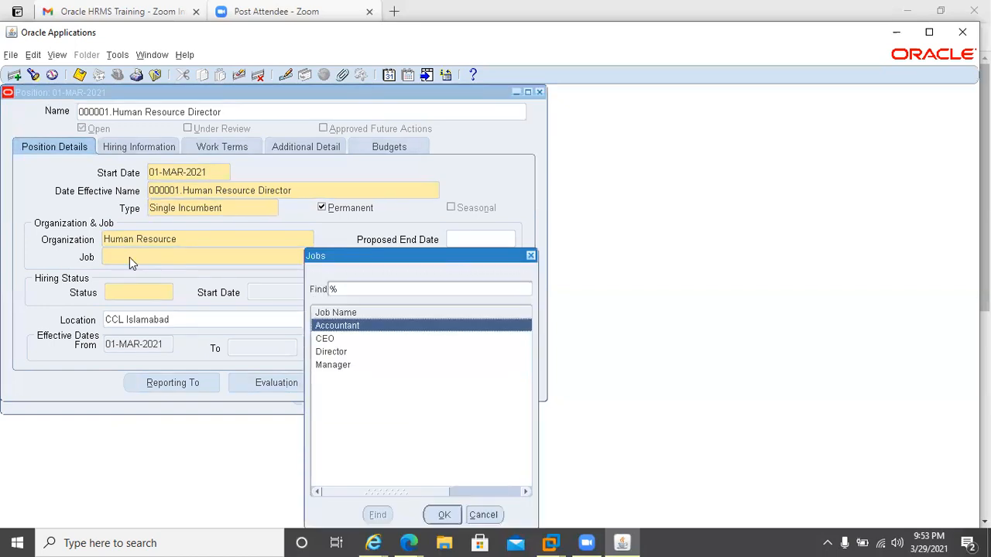
pyautogui.press('Down')
pyautogui.press('Down')
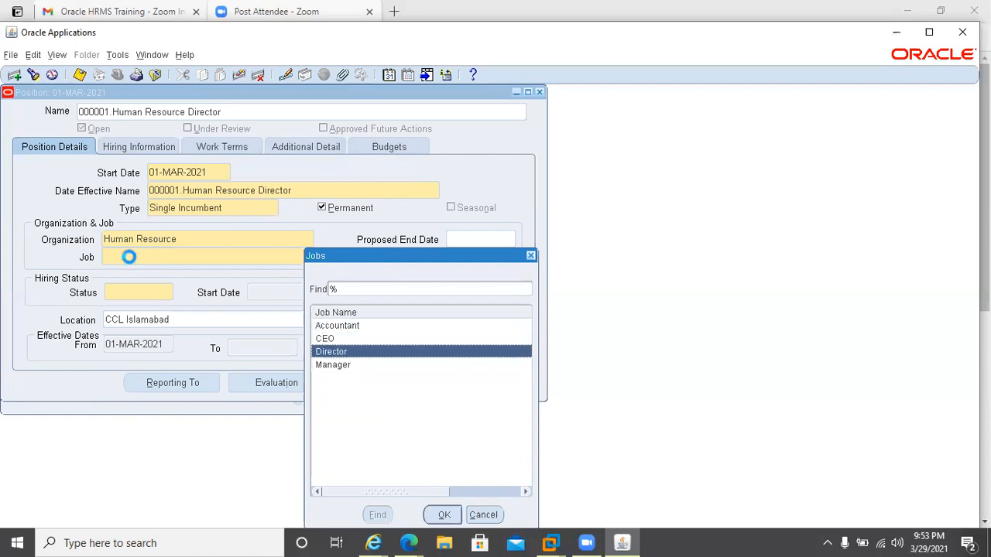
pyautogui.press('Return')
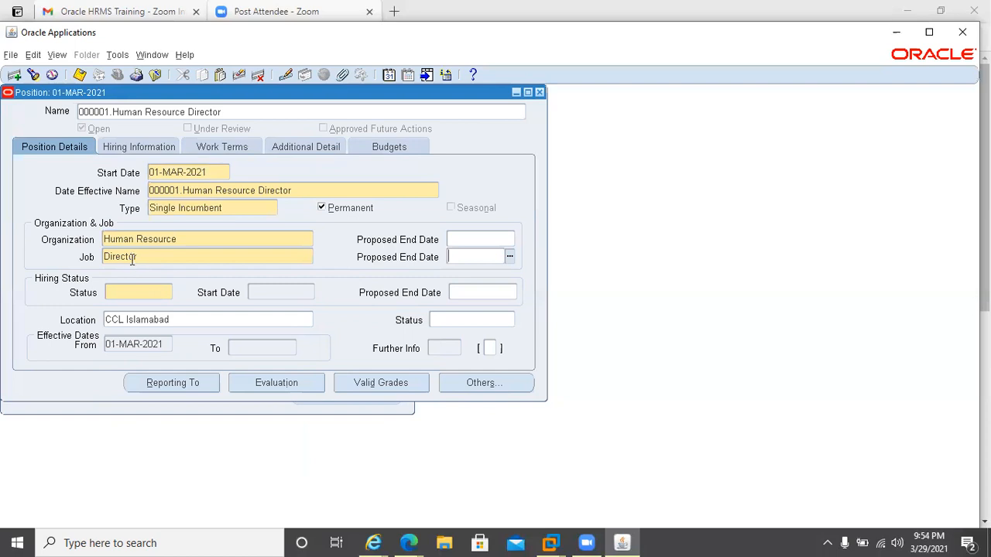
# Try to enter a March 2021 date in the hiring status field.
pyautogui.click(117, 289)
pyautogui.write('10mar202')
pyautogui.press('BackSpace')
pyautogui.press('BackSpace')
pyautogui.press('BackSpace')
pyautogui.press('BackSpace')
pyautogui.press('BackSpace')
pyautogui.press('BackSpace')
pyautogui.press('BackSpace')
pyautogui.write('mar20221')
pyautogui.click(224, 254)
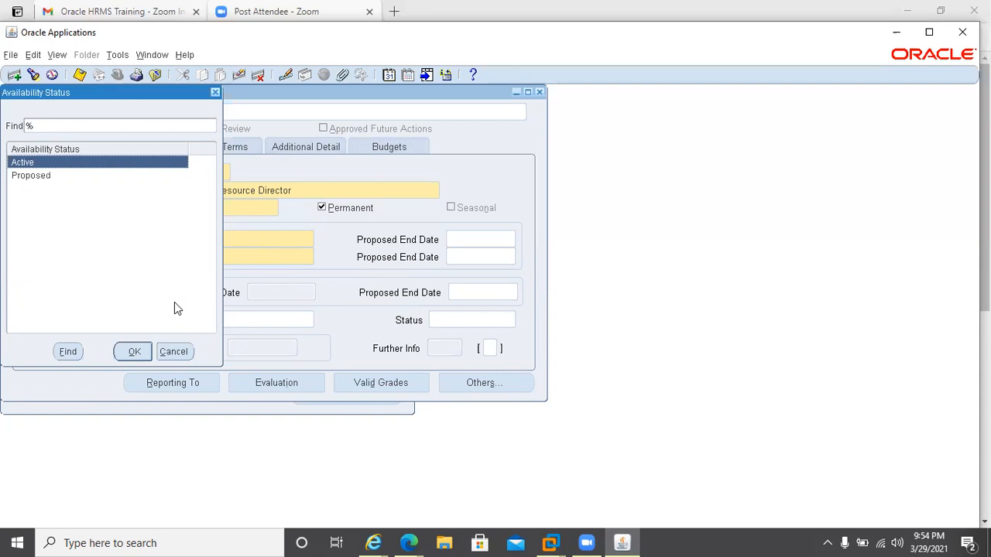
pyautogui.click(173, 350)
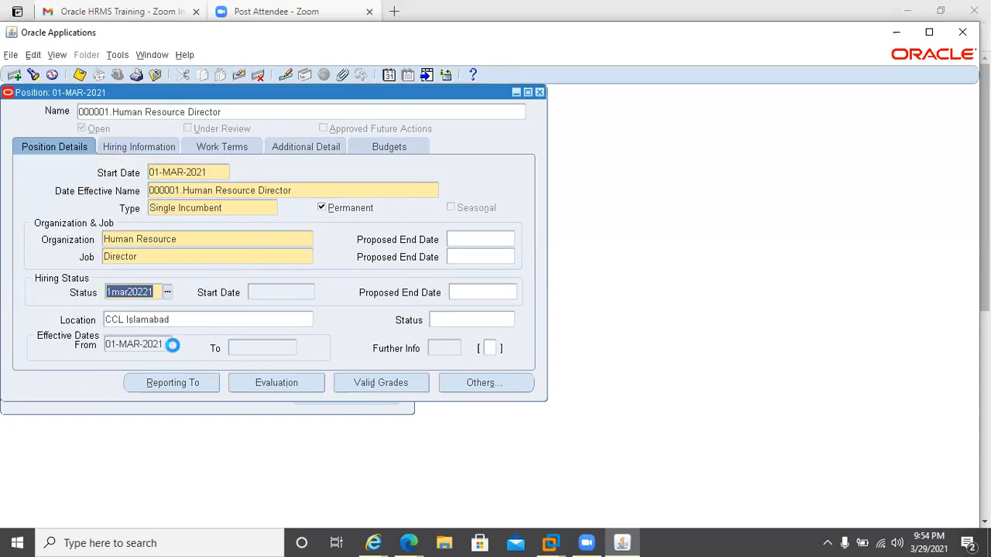
pyautogui.click(147, 294)
pyautogui.press('BackSpace')
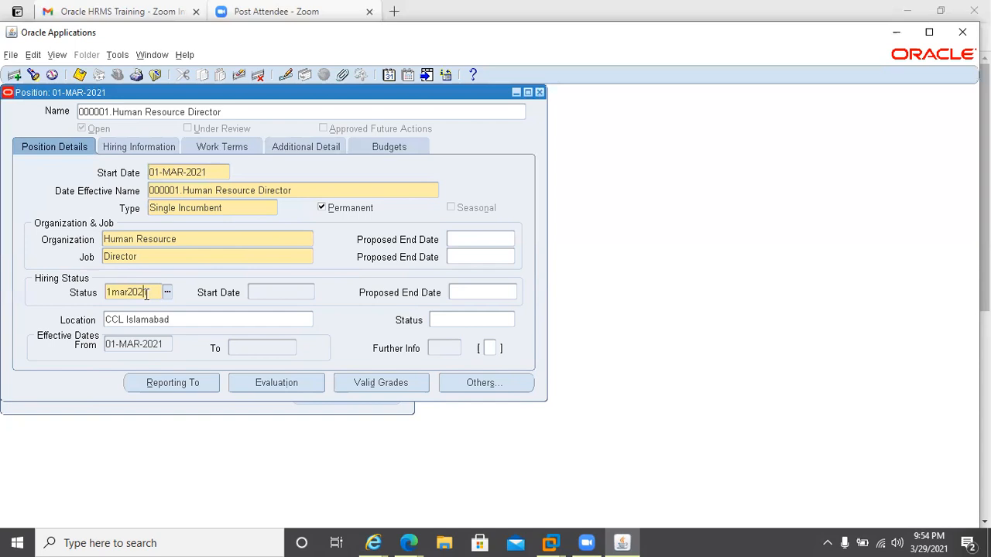
# Set the hiring status to Active from the availability status list.
pyautogui.click(178, 258)
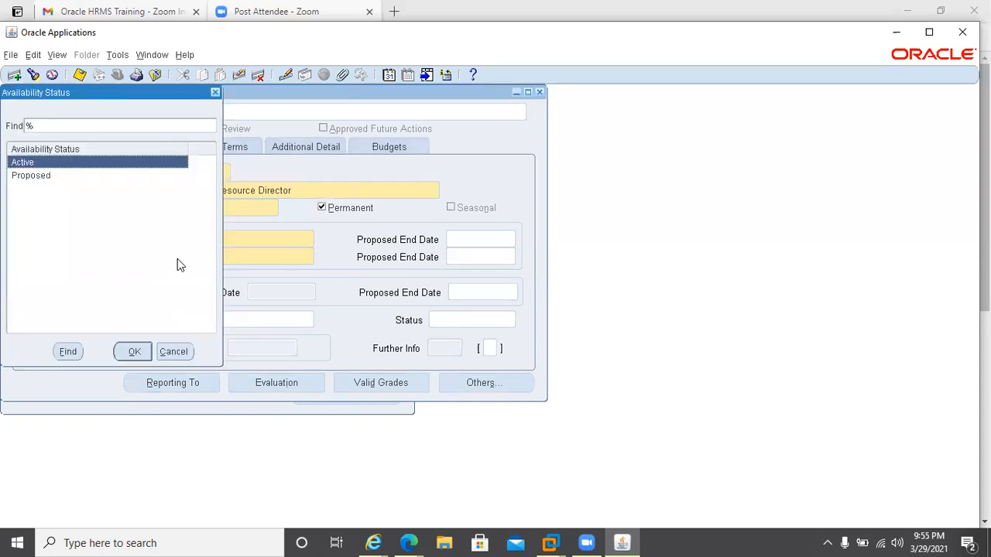
pyautogui.click(135, 352)
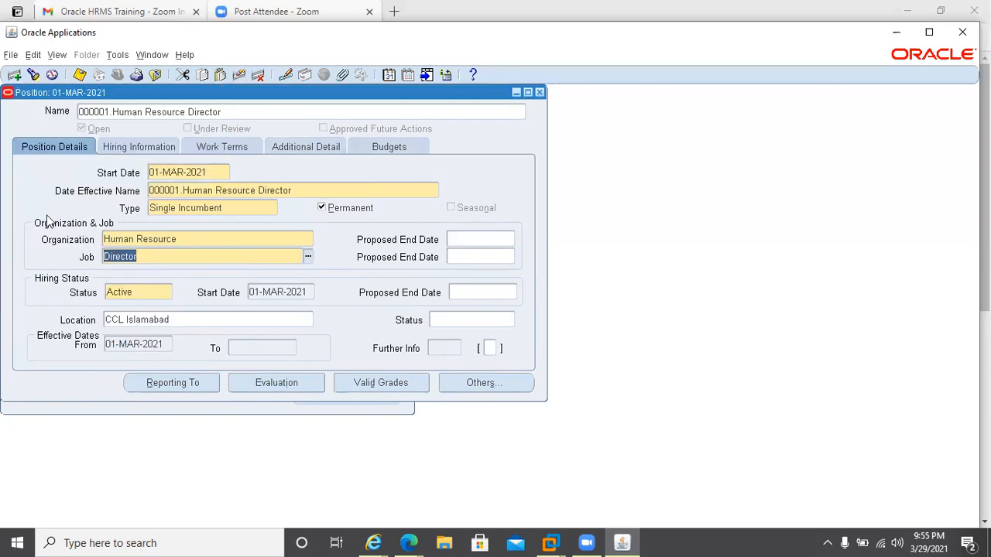
pyautogui.click(151, 291)
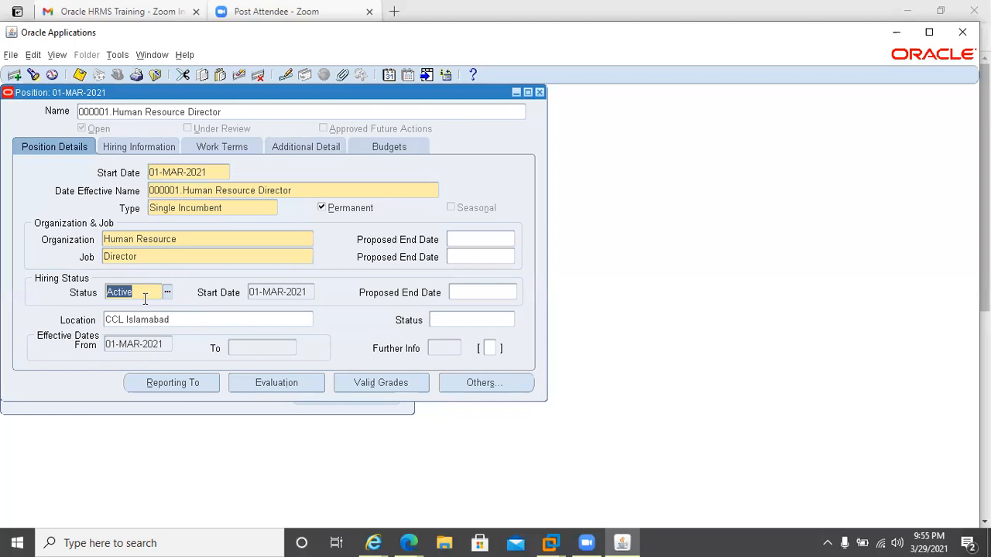
pyautogui.click(165, 293)
pyautogui.press('Return')
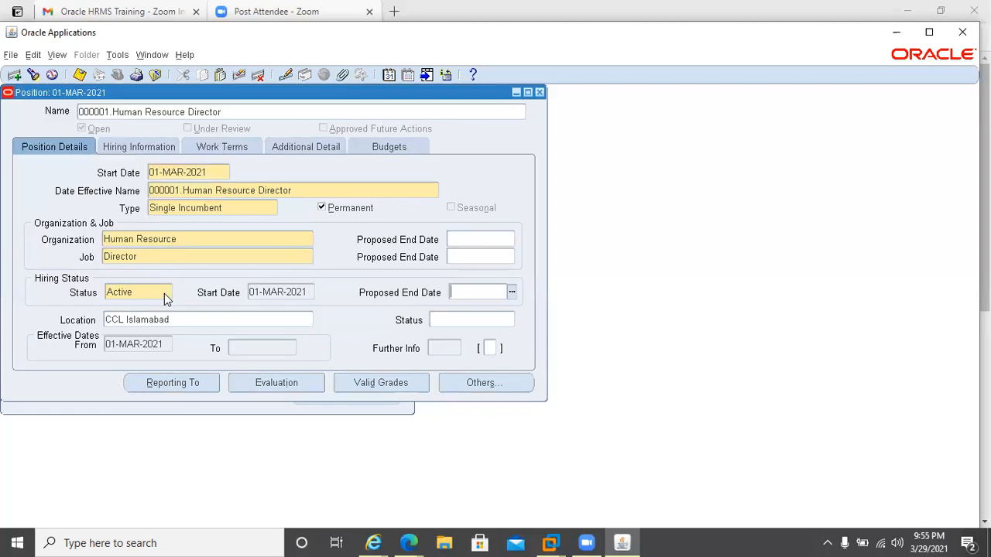
pyautogui.doubleClick(133, 346)
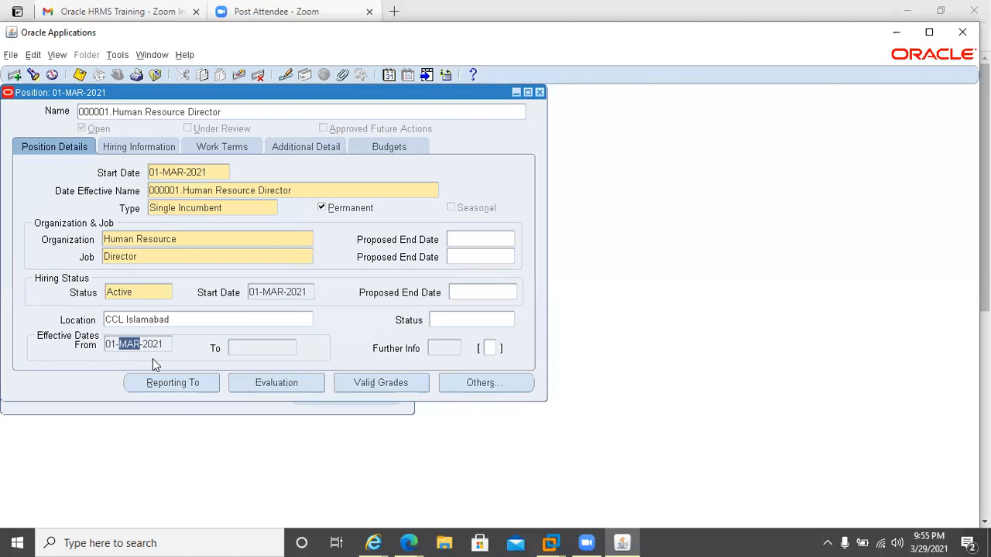
pyautogui.click(185, 242)
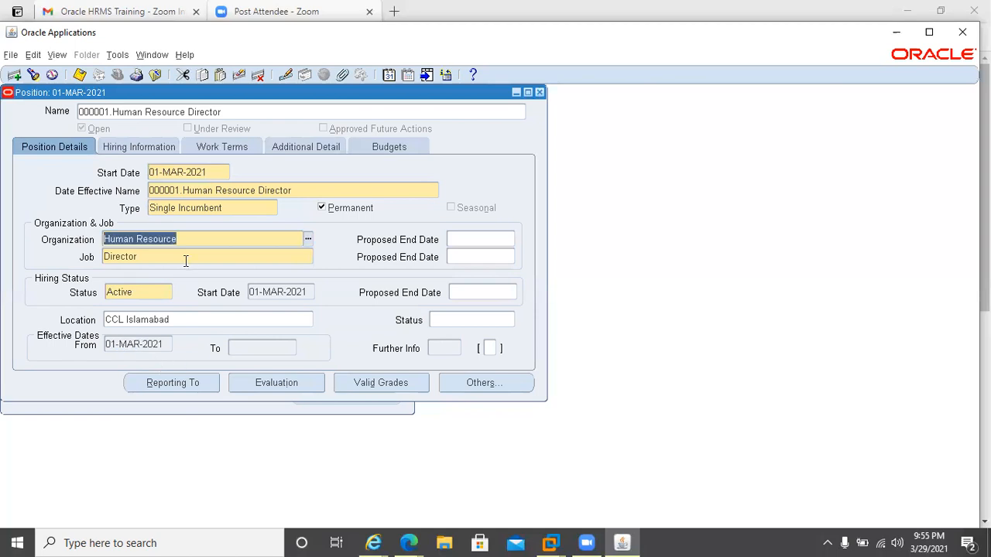
pyautogui.click(164, 292)
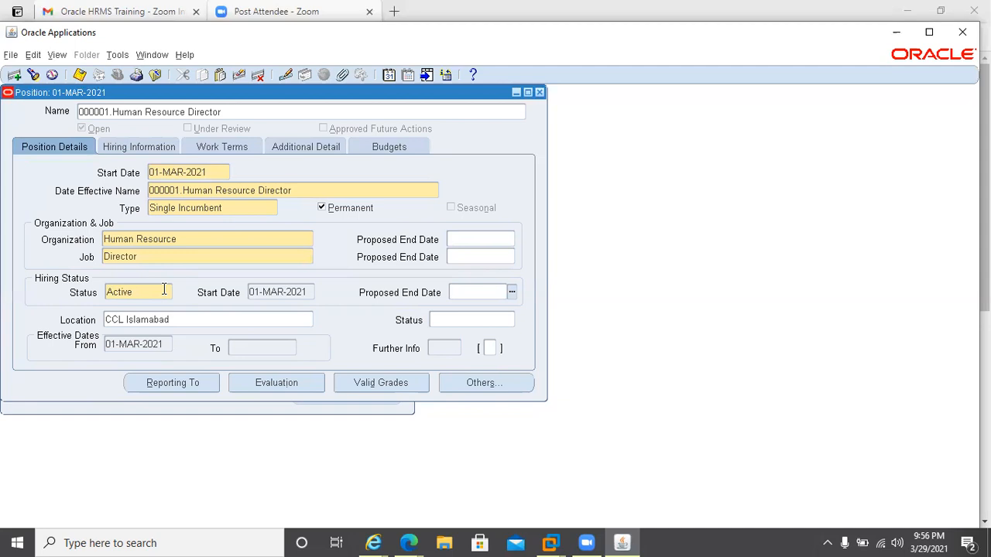
pyautogui.click(164, 291)
# Enter an FTE of 1 in the position's hiring information.
pyautogui.click(132, 146)
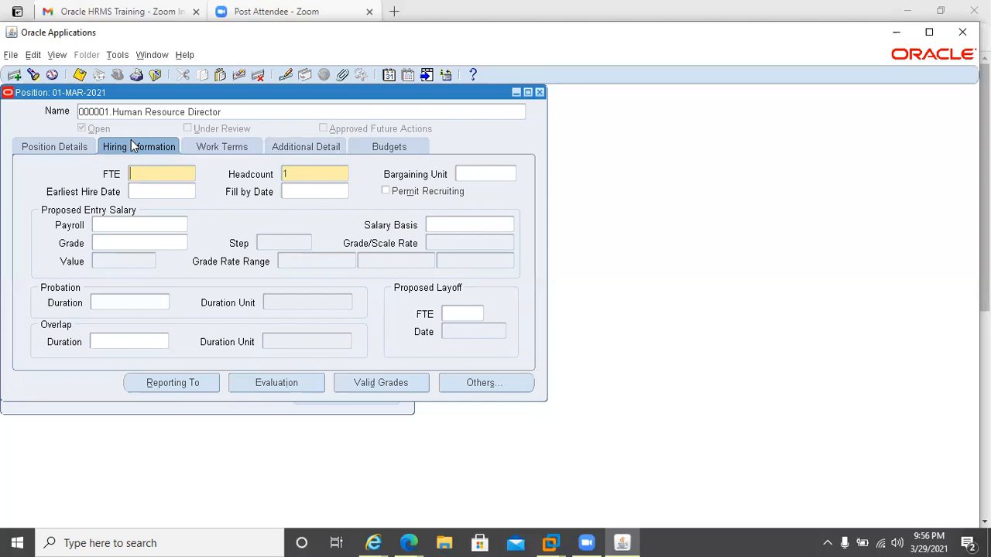
pyautogui.write('1')
pyautogui.click(72, 145)
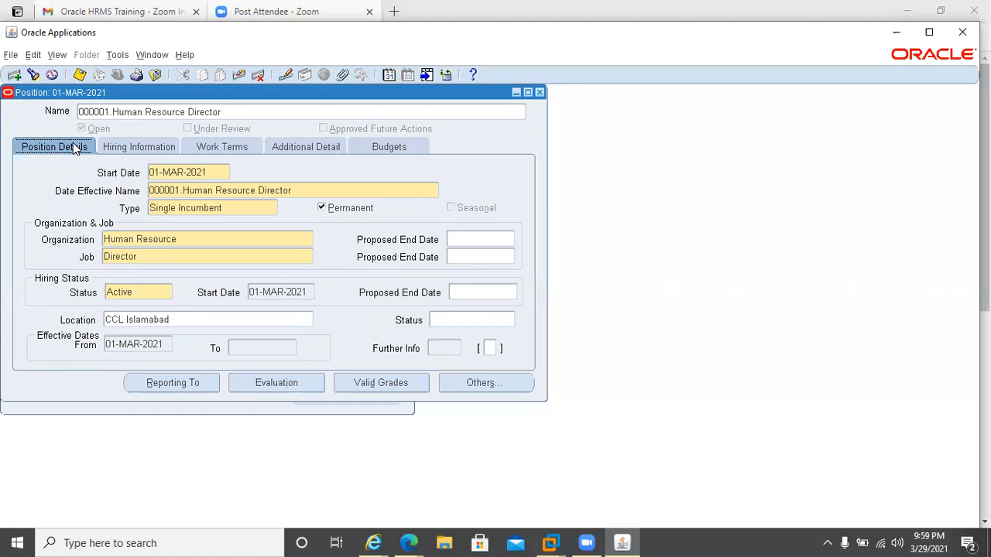
# Save the new position and close the position window.
pyautogui.click(78, 76)
pyautogui.doubleClick(74, 92)
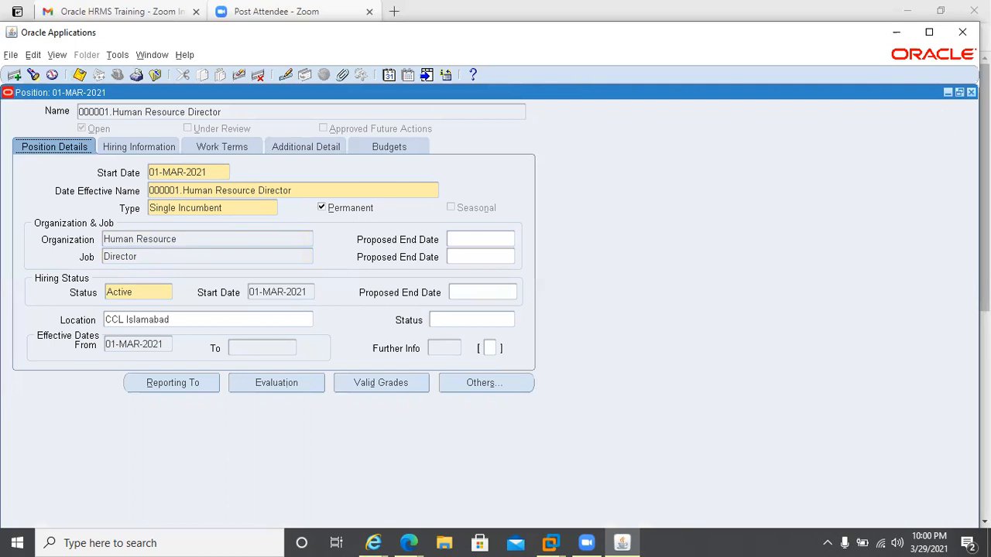
pyautogui.click(959, 92)
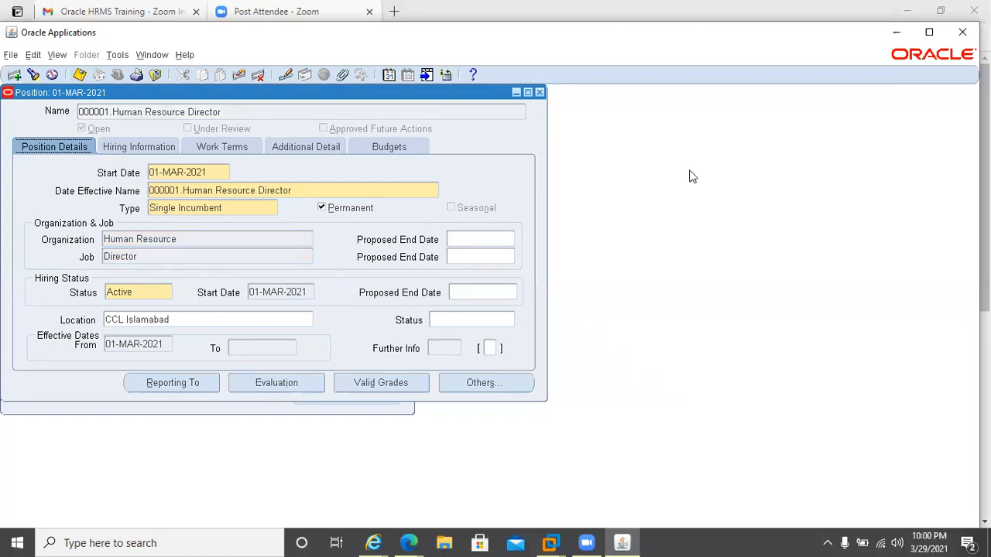
pyautogui.click(539, 92)
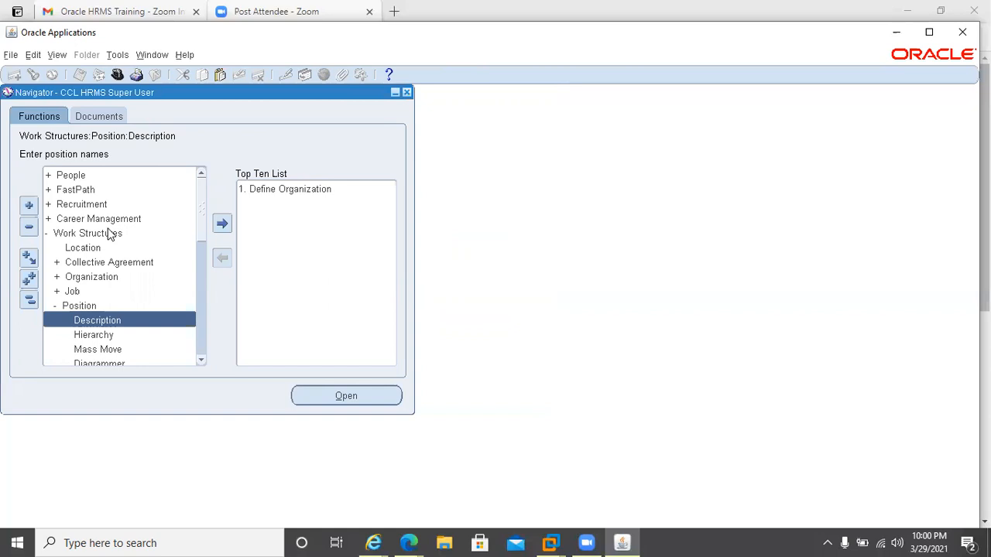
# Open the People Enter and Maintain form from the navigator.
pyautogui.doubleClick(67, 176)
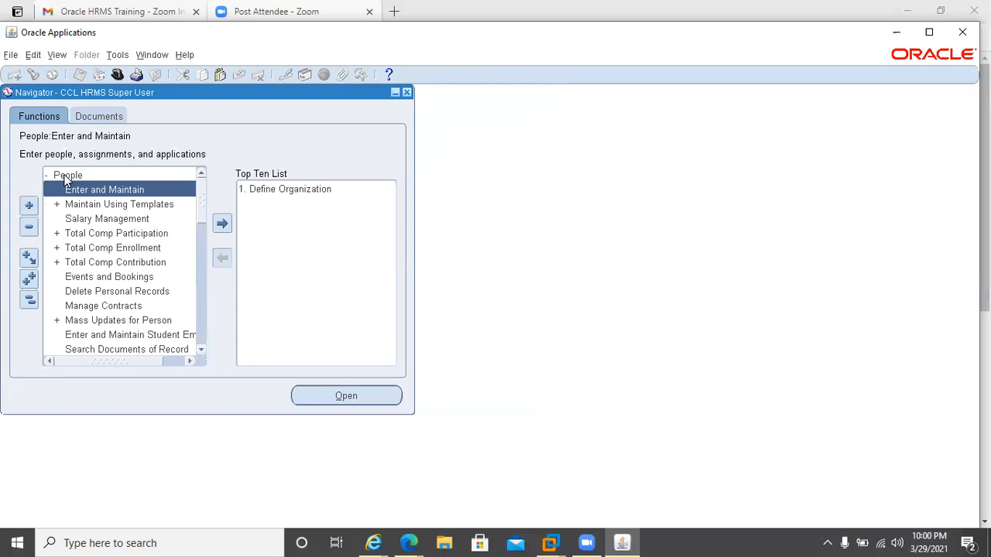
pyautogui.press('Return')
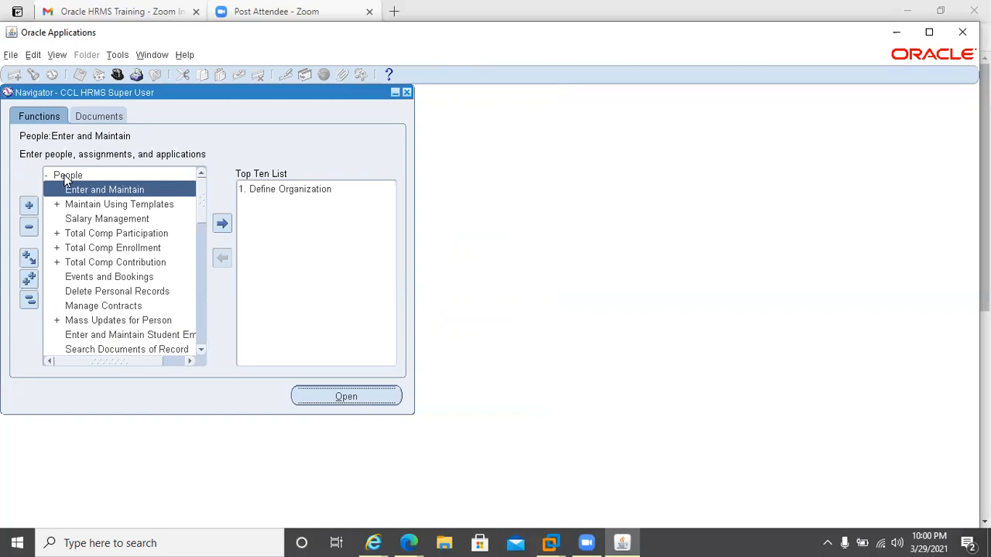
pyautogui.click(66, 196)
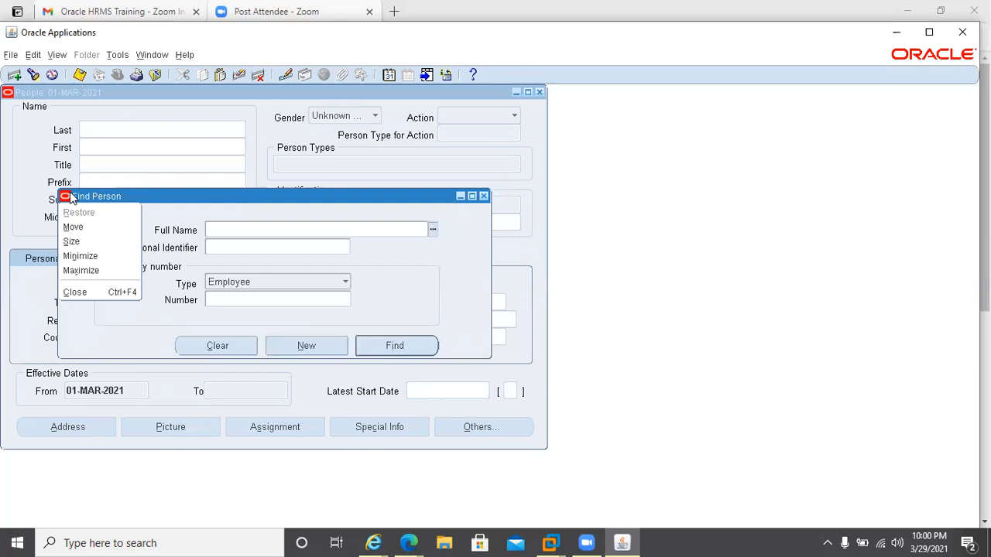
pyautogui.click(319, 238)
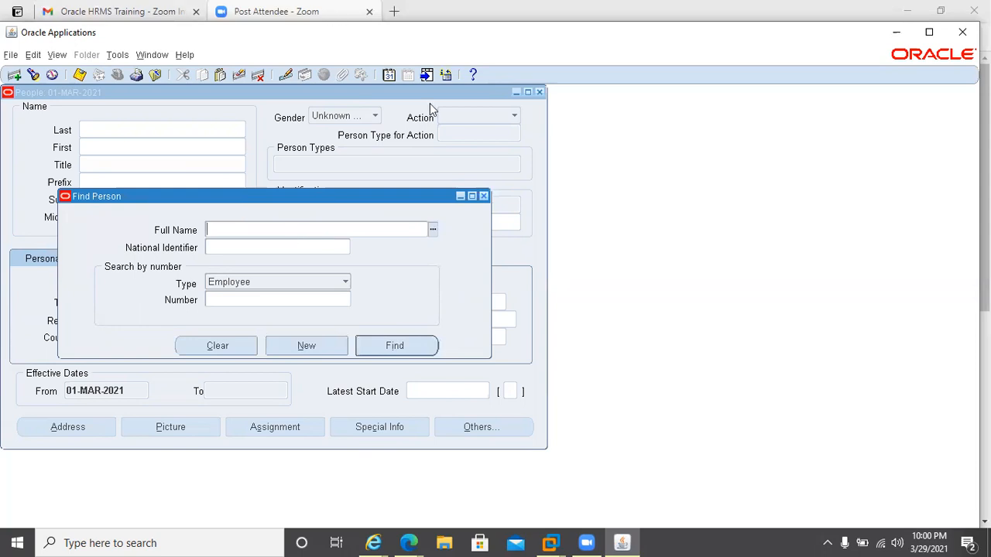
# Reset the effective date to today's date.
pyautogui.click(387, 77)
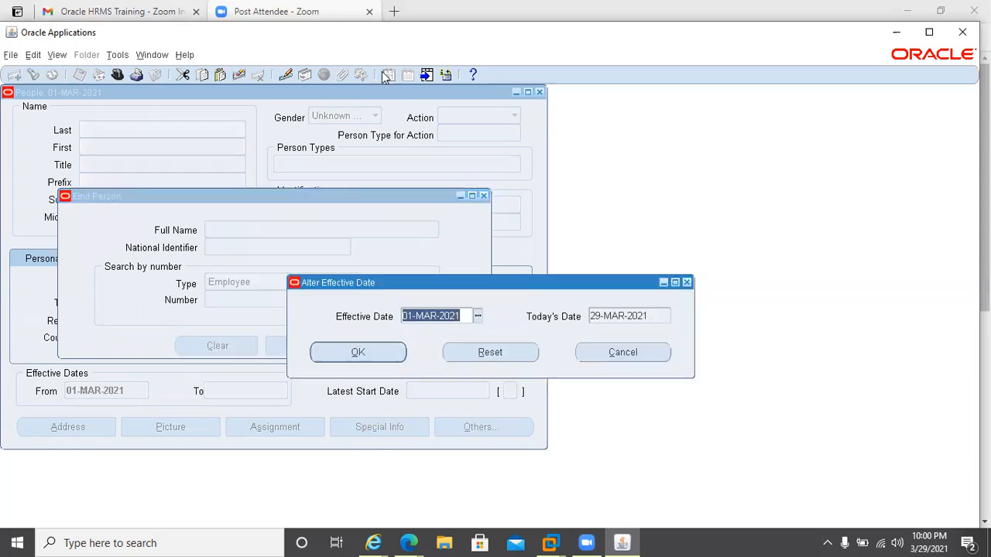
pyautogui.click(477, 354)
pyautogui.click(350, 355)
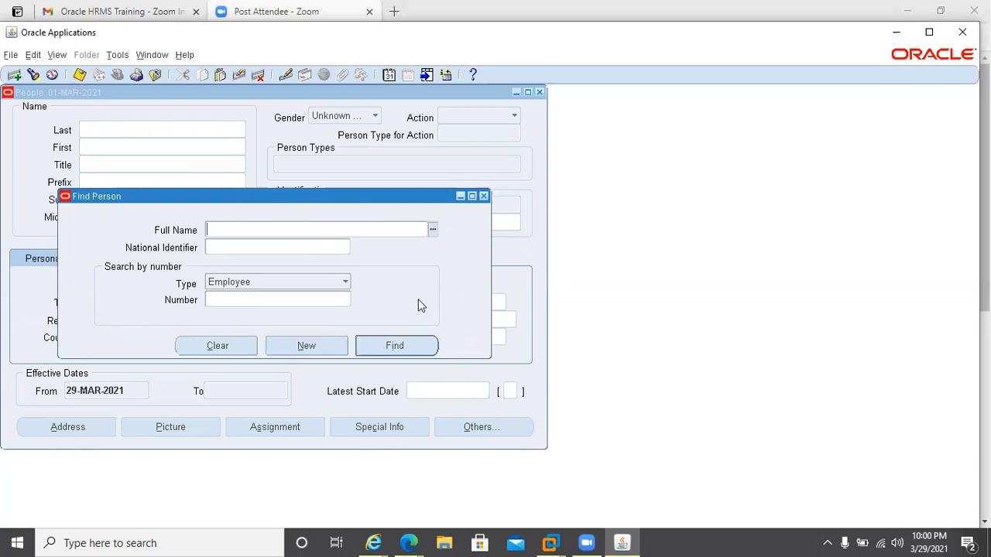
# Look up employee number 1 from the list of people and open the person record.
pyautogui.hotkey('ctrl', 'l')
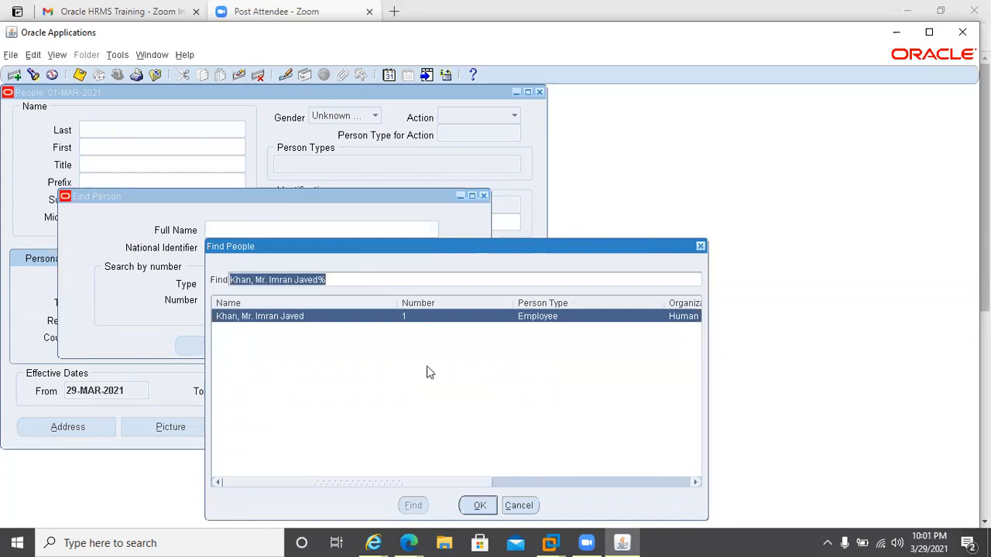
pyautogui.click(431, 372)
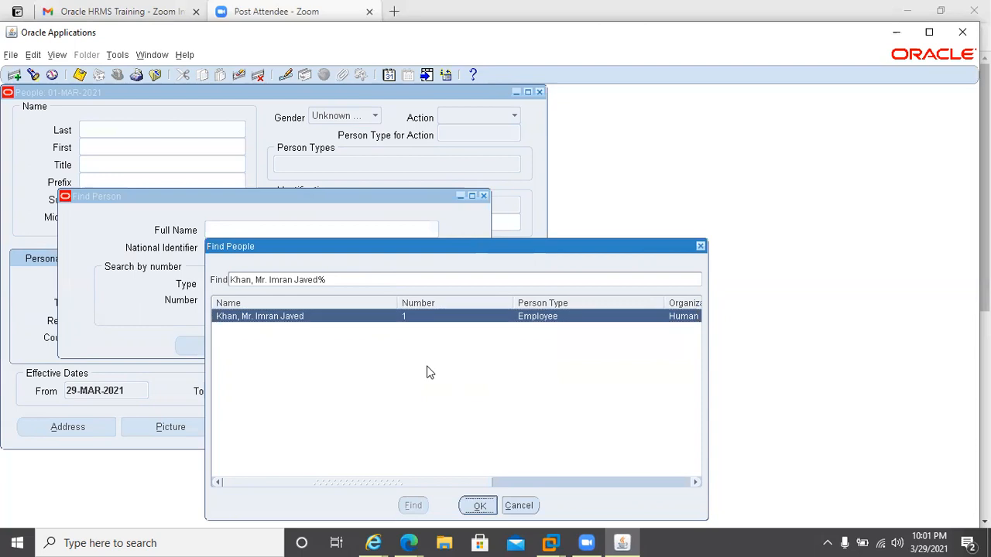
pyautogui.press('Return')
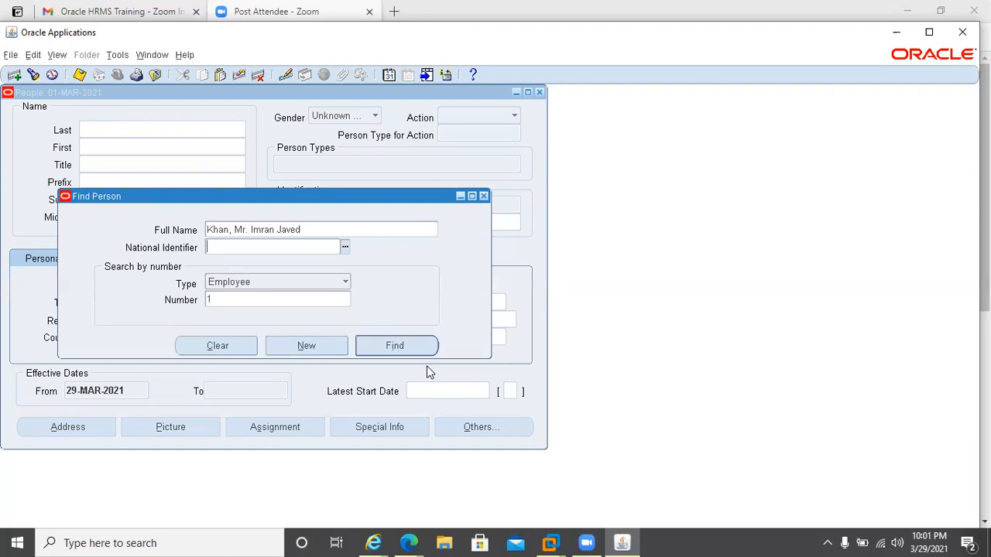
pyautogui.press('Return')
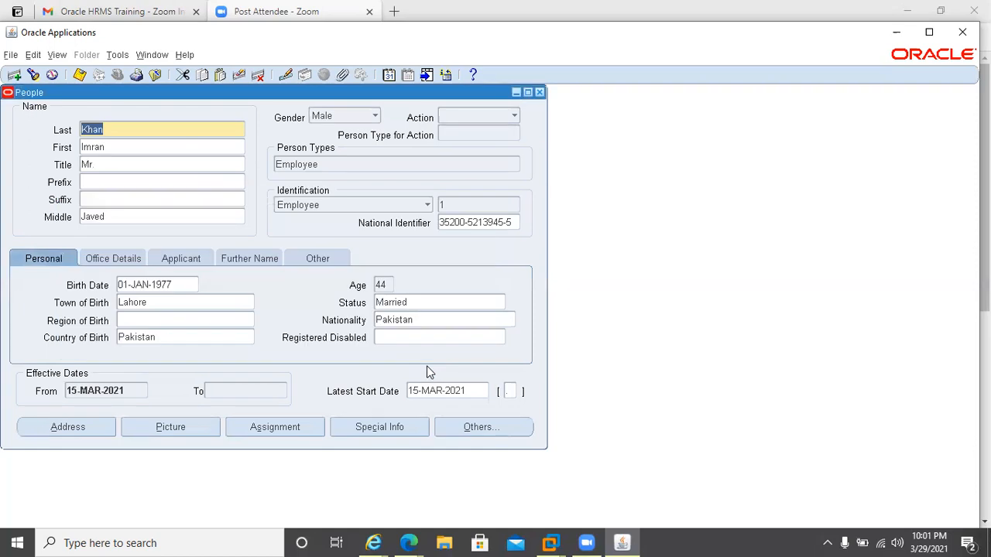
# Open the employee's assignment record and call up the position list of values without picking one.
pyautogui.click(265, 431)
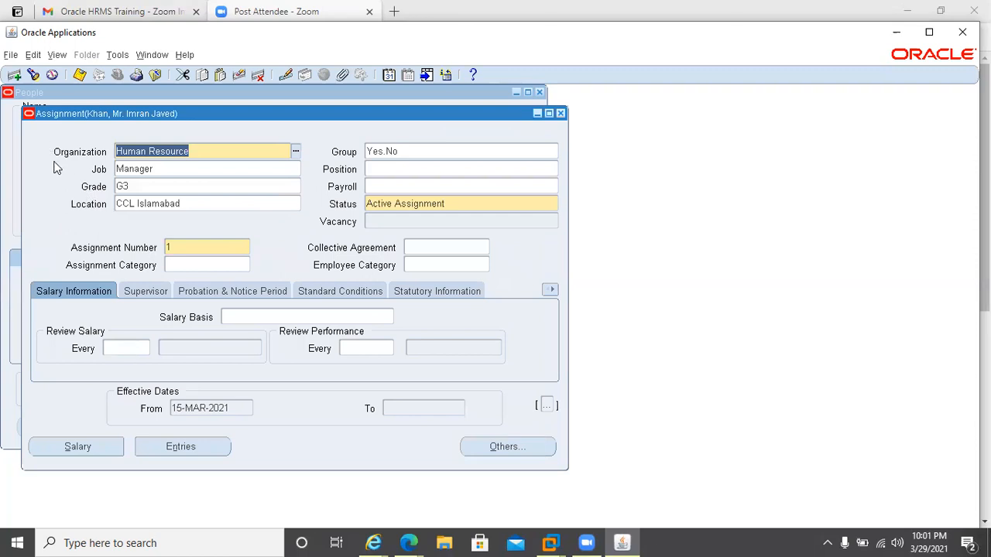
pyautogui.click(444, 170)
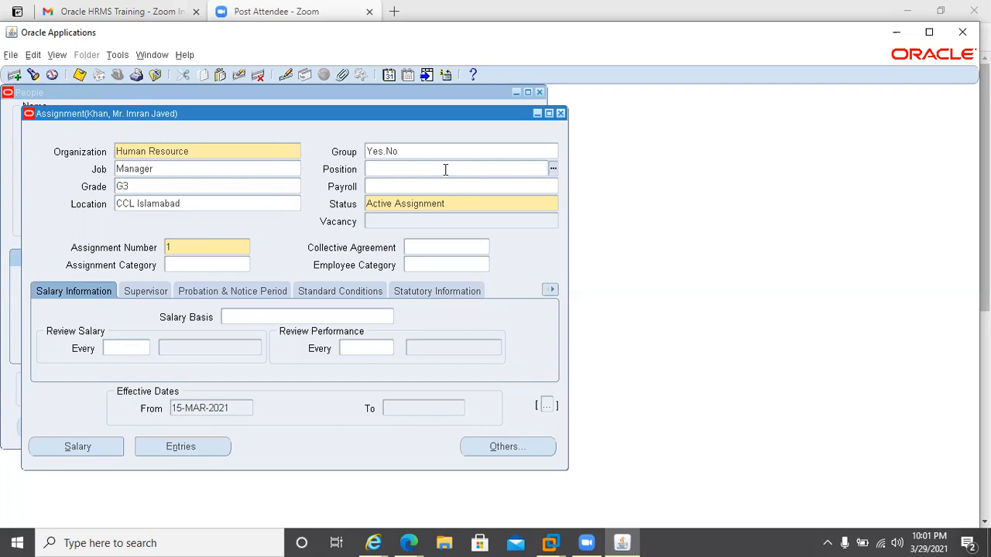
pyautogui.hotkey('ctrl', 'l')
pyautogui.write('%')
pyautogui.press('BackSpace')
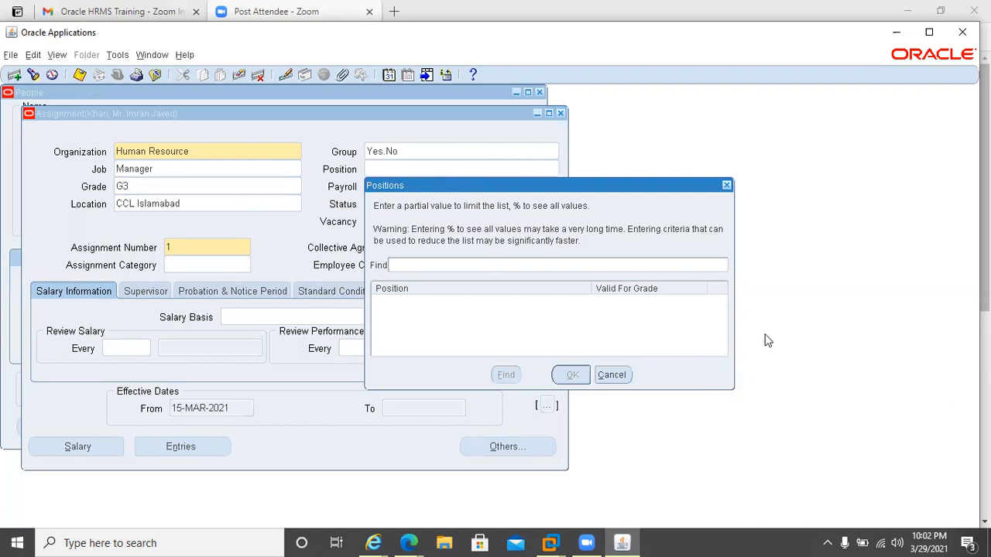
pyautogui.click(726, 185)
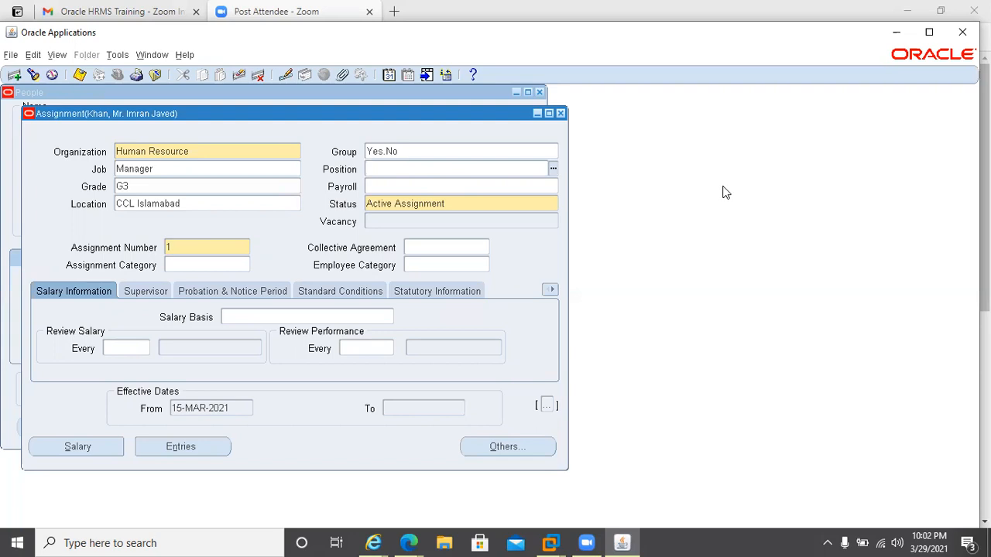
# Alter the effective date to 20-MAR-2021 and check the person's DateTrack history summary.
pyautogui.press('Tab')
pyautogui.click(196, 168)
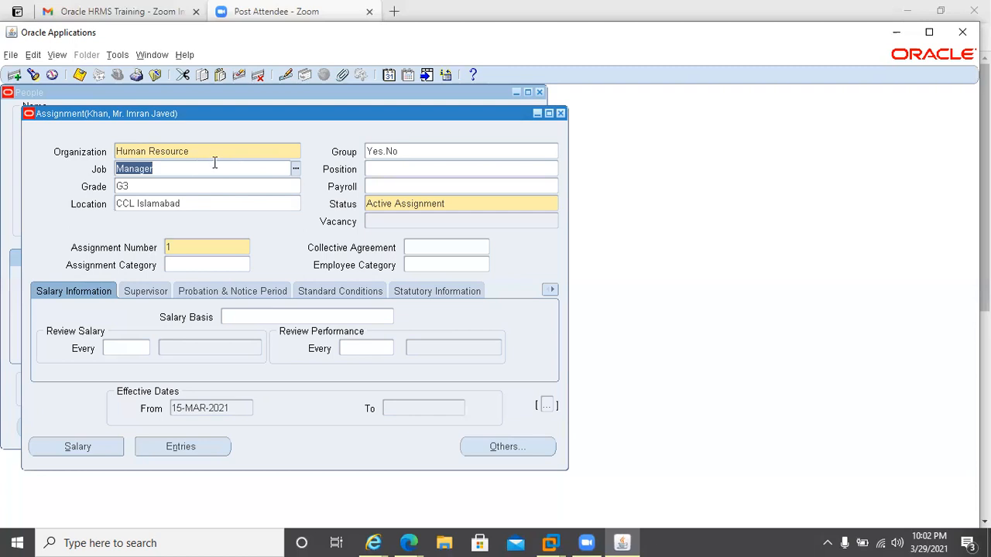
pyautogui.click(389, 75)
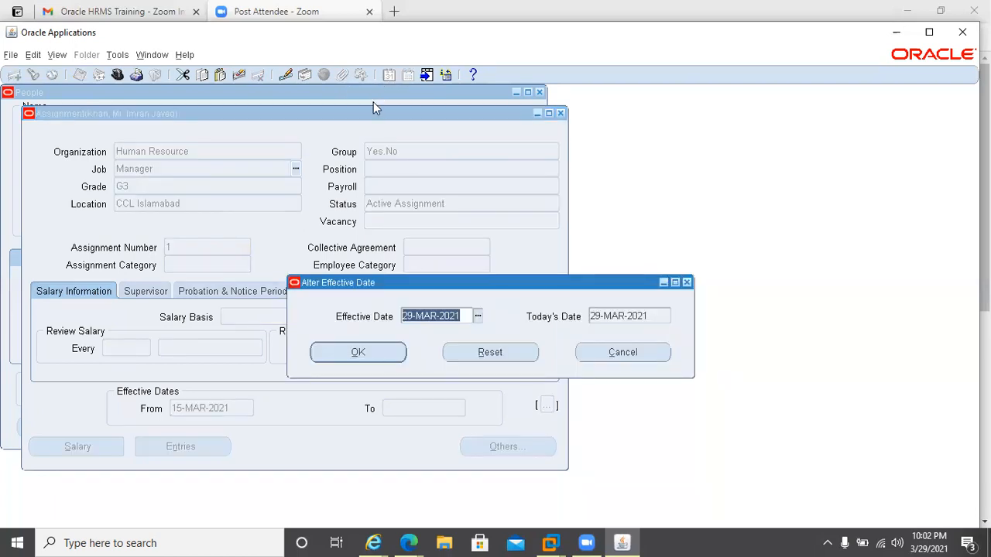
pyautogui.write('20MAR202')
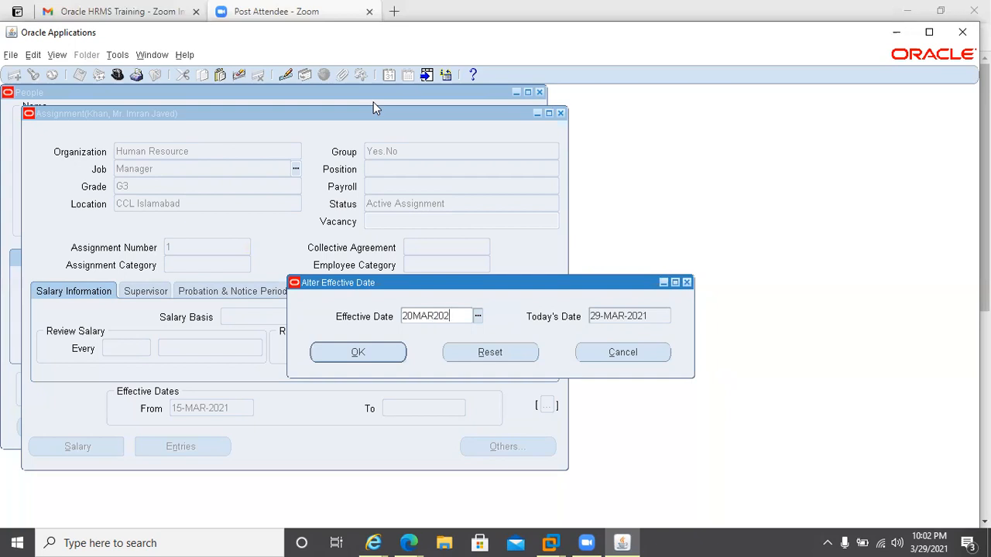
pyautogui.write('1')
pyautogui.press('Tab')
pyautogui.press('Return')
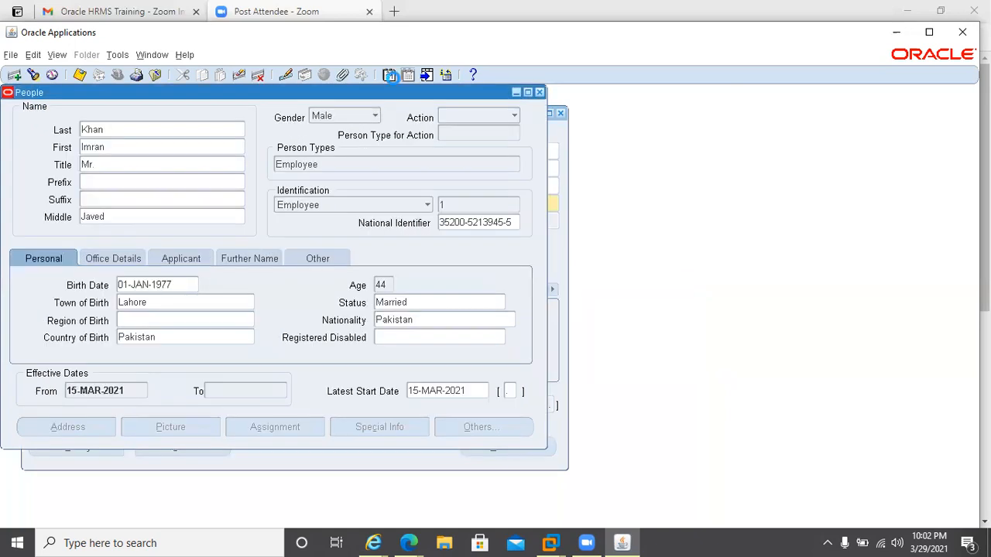
pyautogui.click(390, 75)
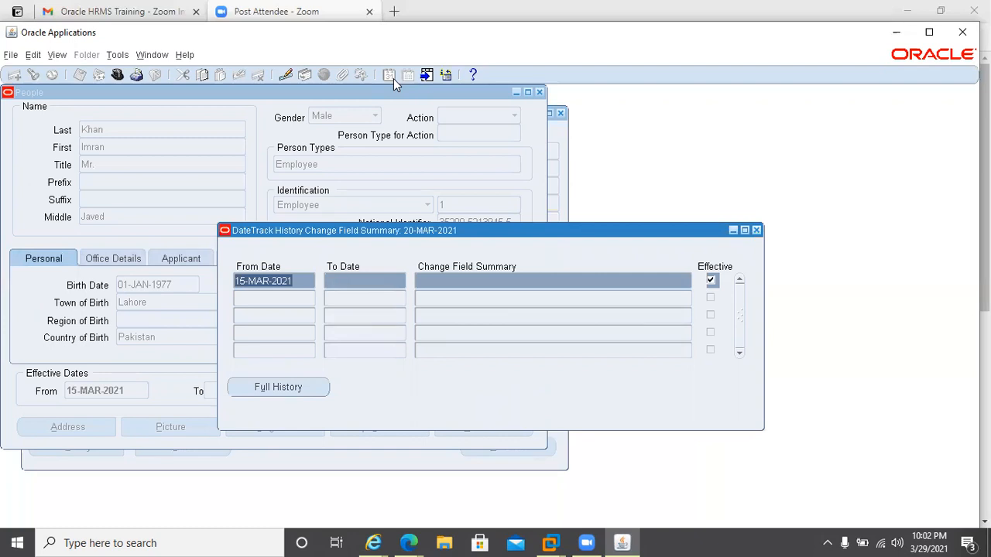
pyautogui.click(757, 230)
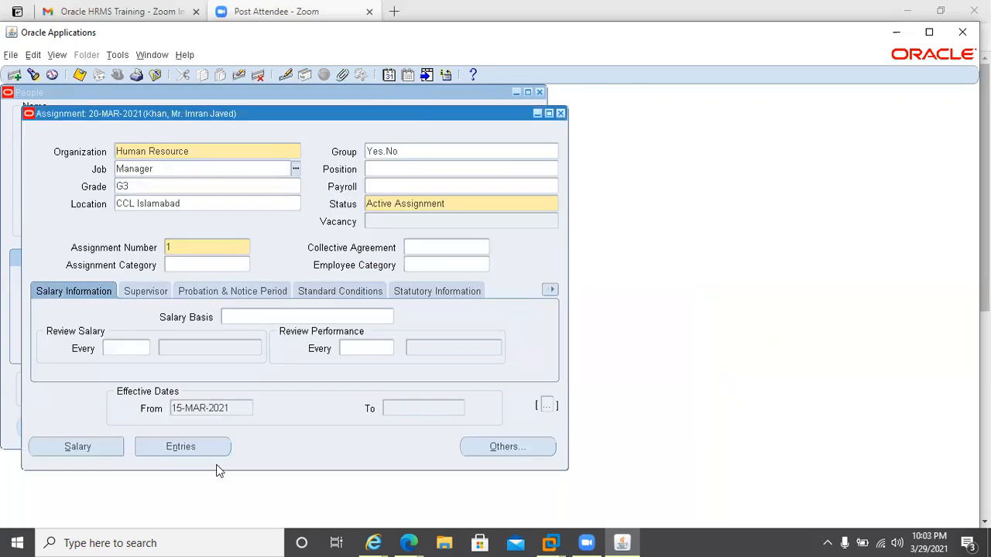
# Change the assignment's job to Director as a date-tracked update that keeps history.
pyautogui.click(214, 169)
pyautogui.doubleClick(215, 168)
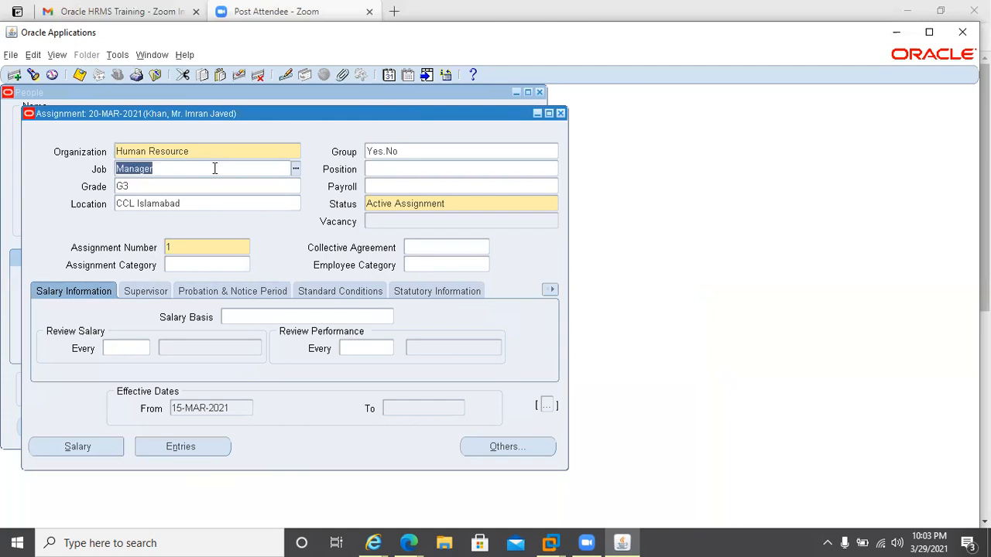
pyautogui.write('Director')
pyautogui.press('Tab')
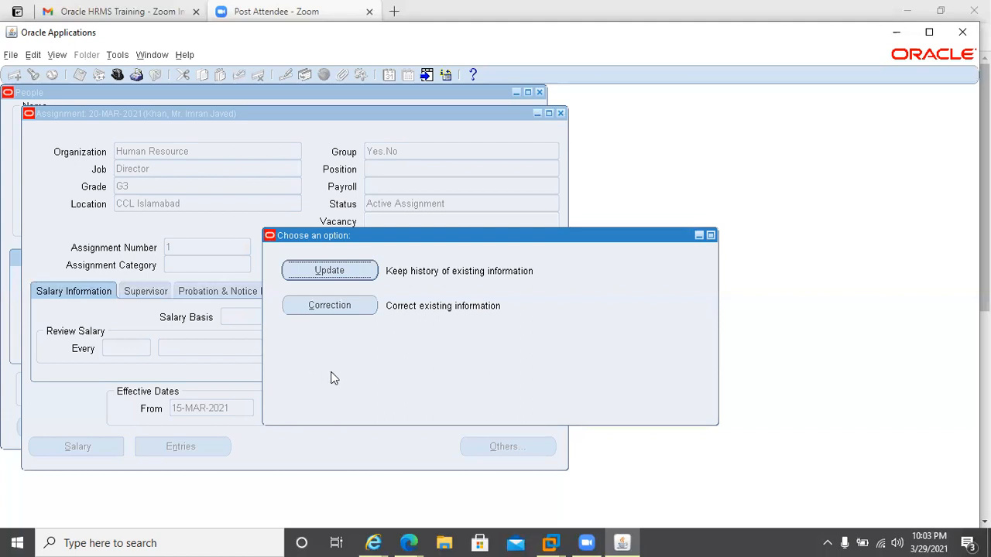
pyautogui.click(329, 271)
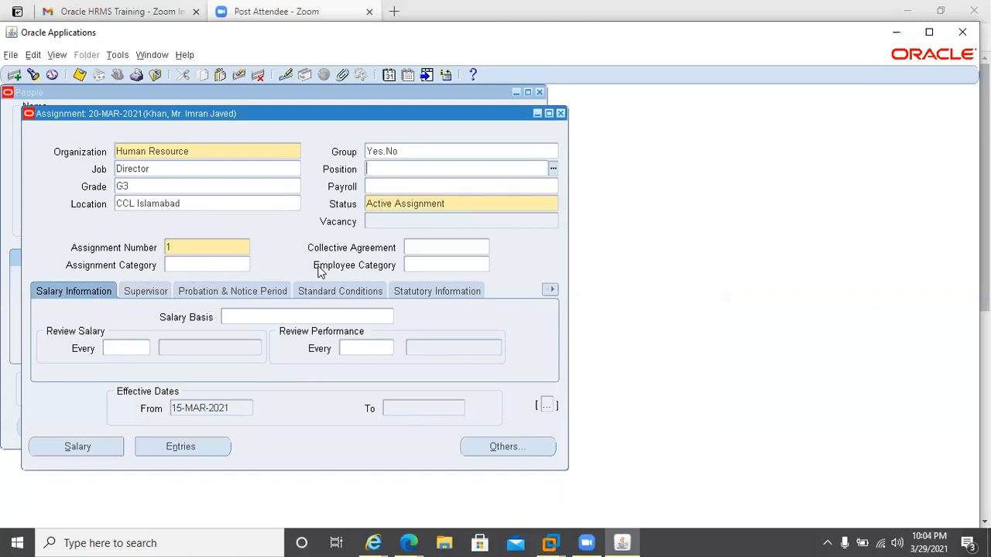
# Assign position 000001.Human Resource Director to the assignment and accept the position's default values.
pyautogui.hotkey('ctrl', 'l')
pyautogui.write('%')
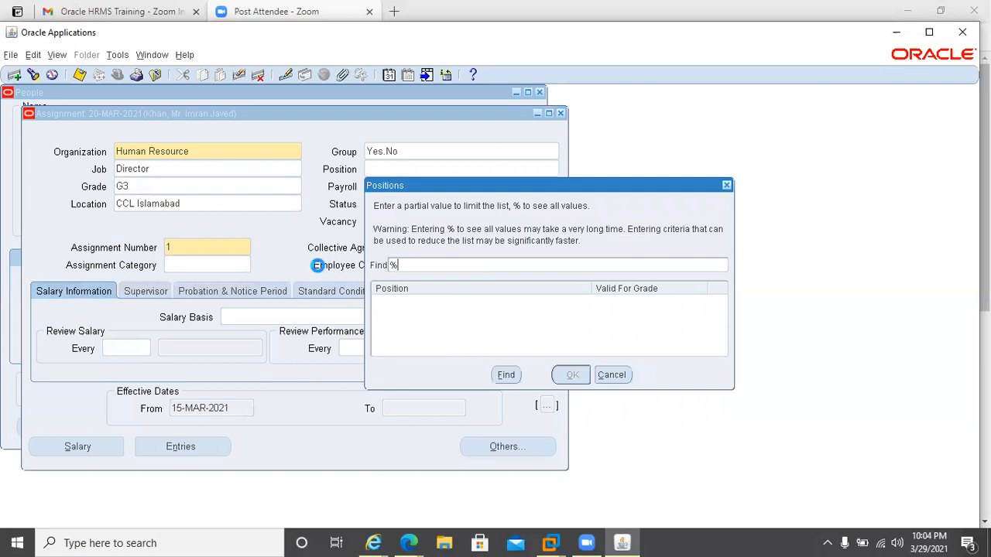
pyautogui.press('Return')
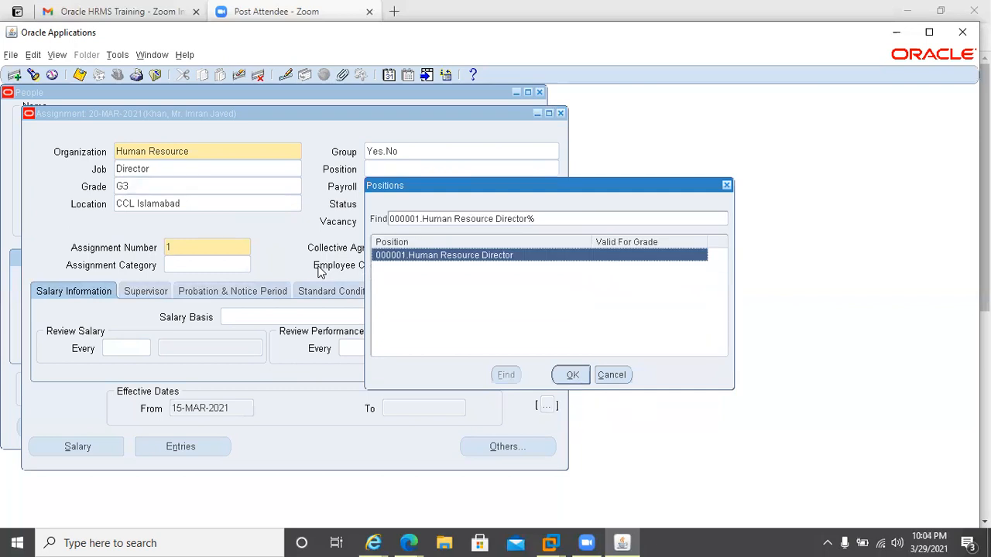
pyautogui.press('Return')
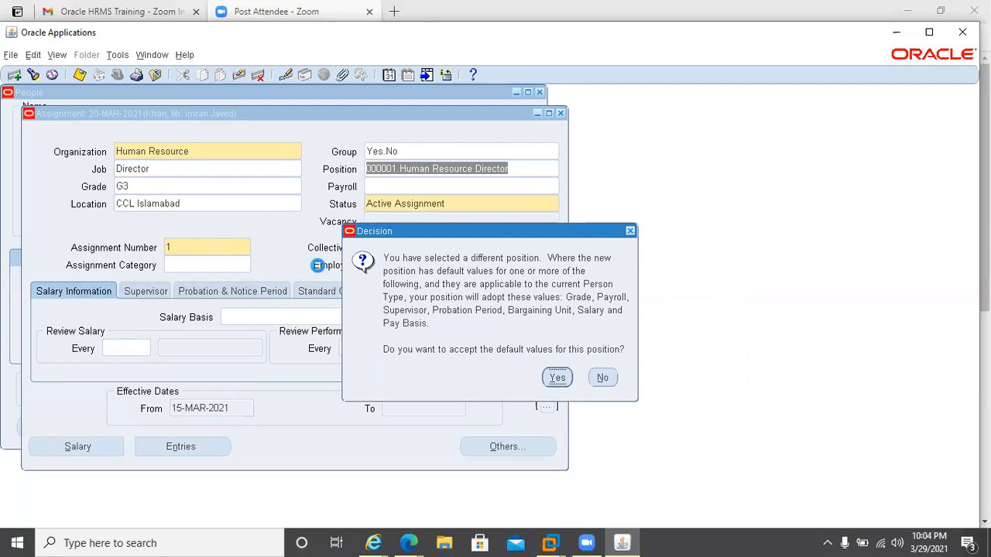
pyautogui.press('Return')
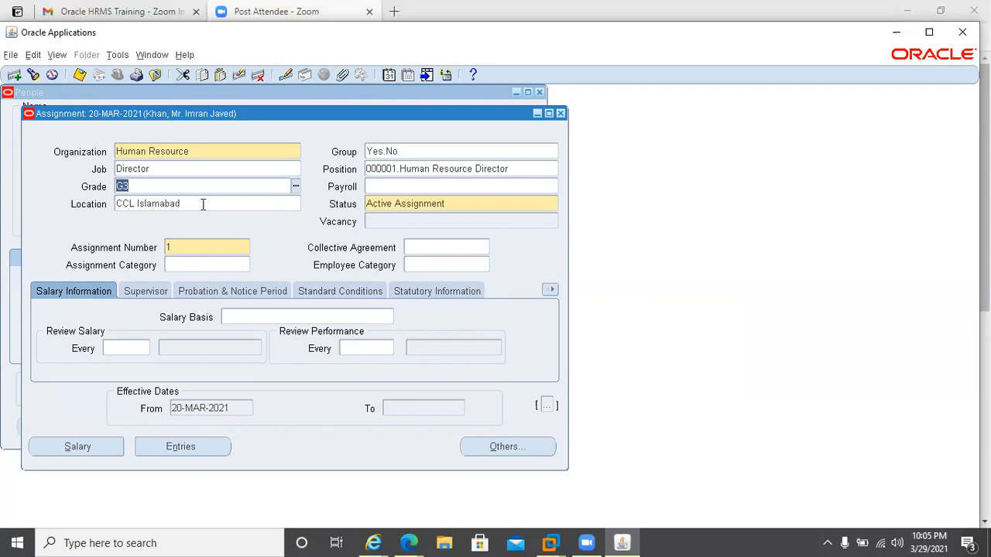
# Confirm the people group flexfield values and close the assignment window.
pyautogui.click(223, 170)
pyautogui.click(458, 152)
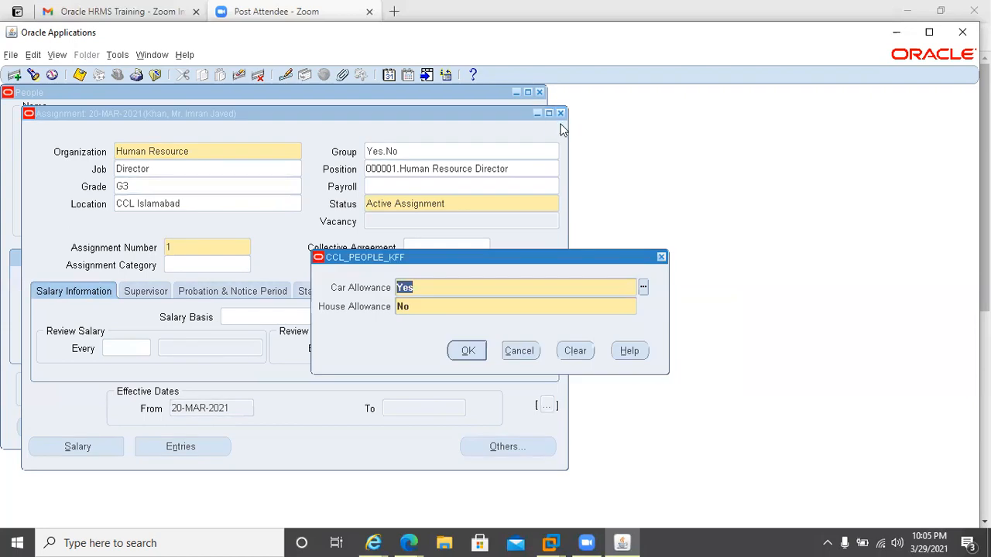
pyautogui.press('Return')
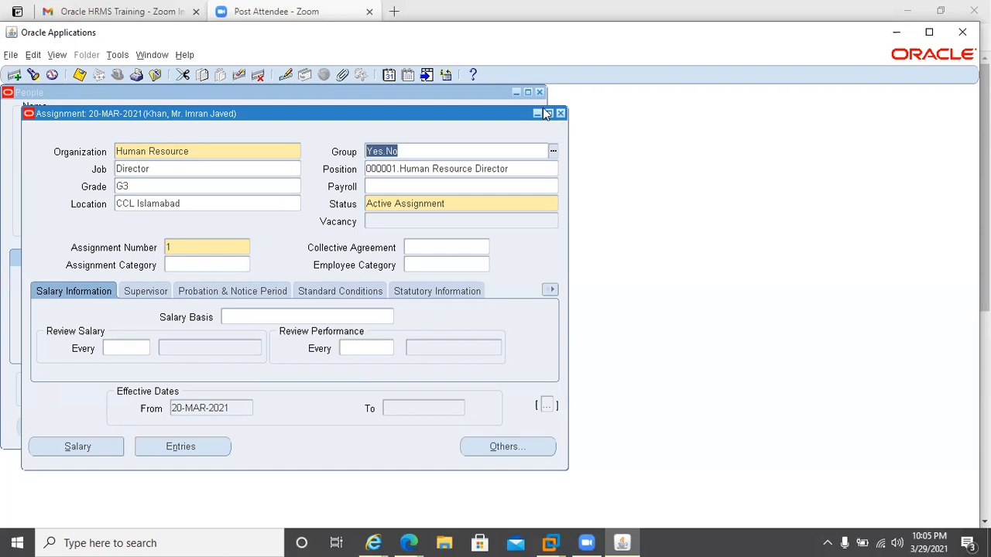
pyautogui.click(560, 113)
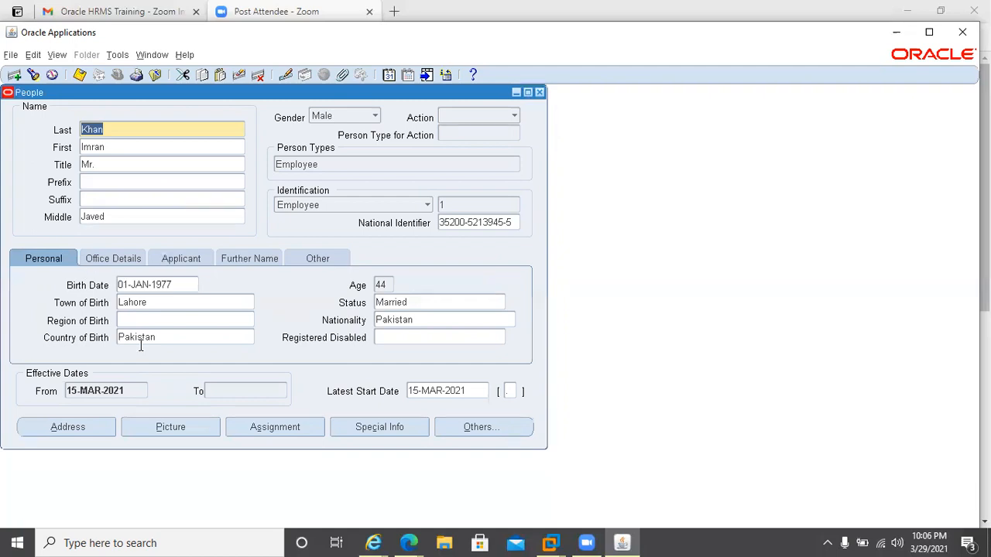
# Reopen the assignment and set the effective date to 15-MAR-2021 to view the earlier record.
pyautogui.click(277, 428)
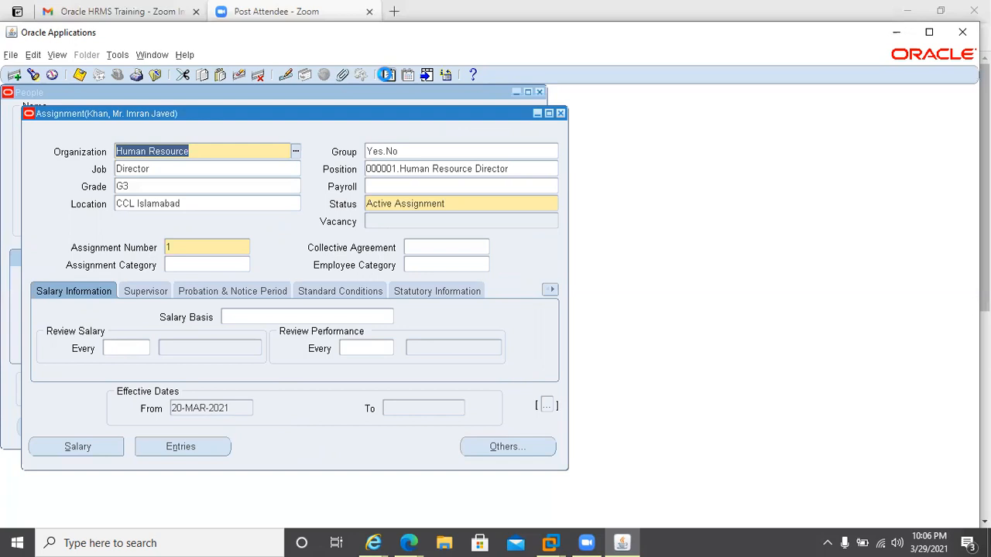
pyautogui.click(386, 75)
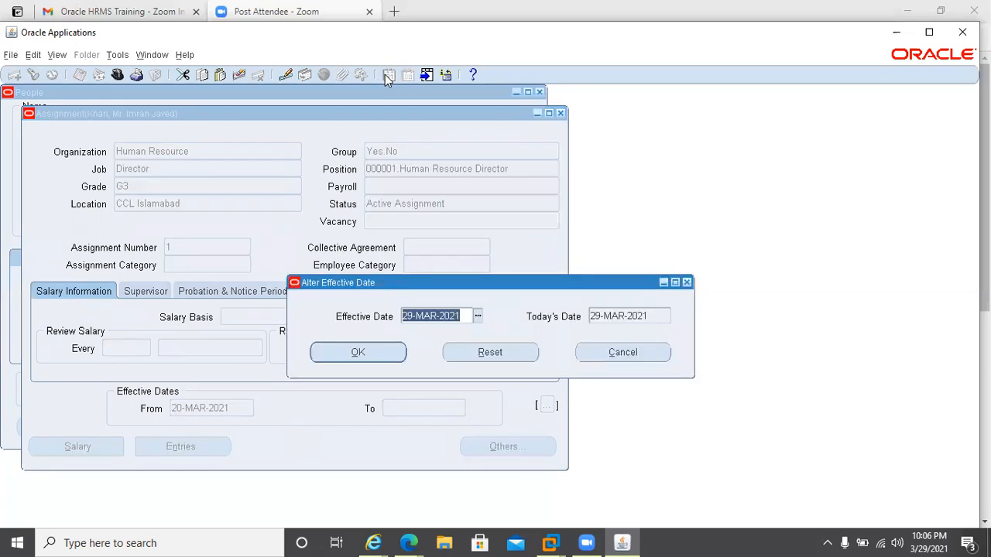
pyautogui.write('15-')
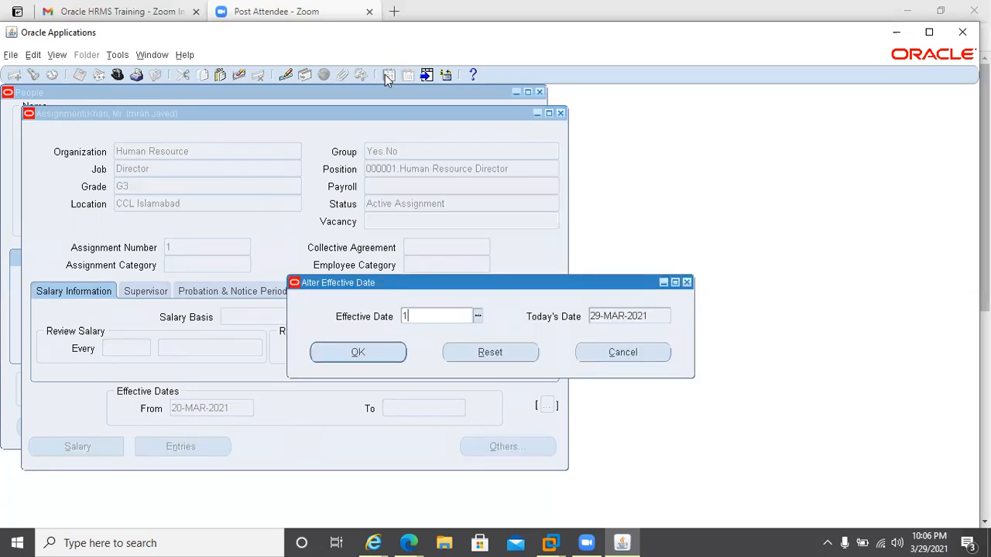
pyautogui.write('MAR-')
pyautogui.write('202')
pyautogui.write('1')
pyautogui.press('Return')
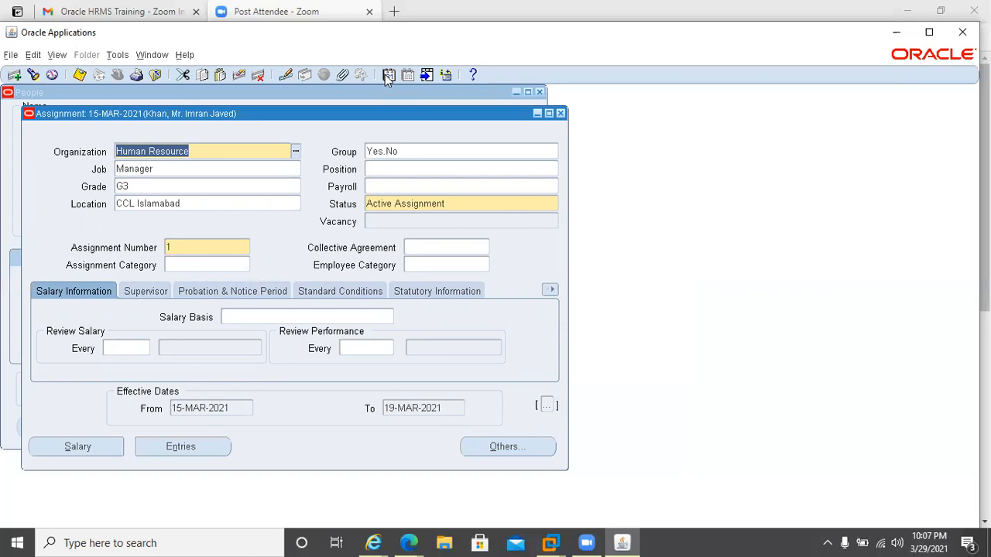
# Reset the assignment's effective date back to today's date.
pyautogui.click(385, 74)
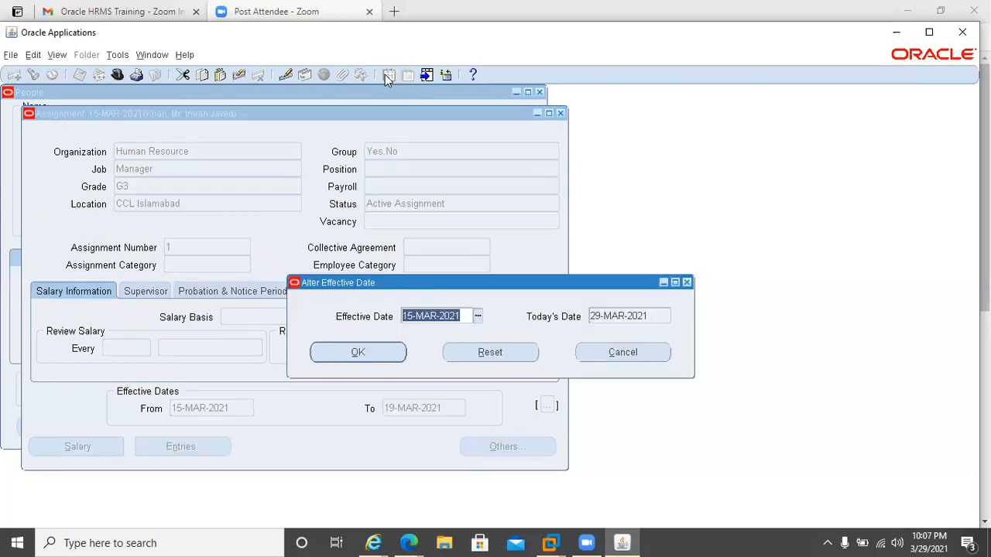
pyautogui.click(481, 358)
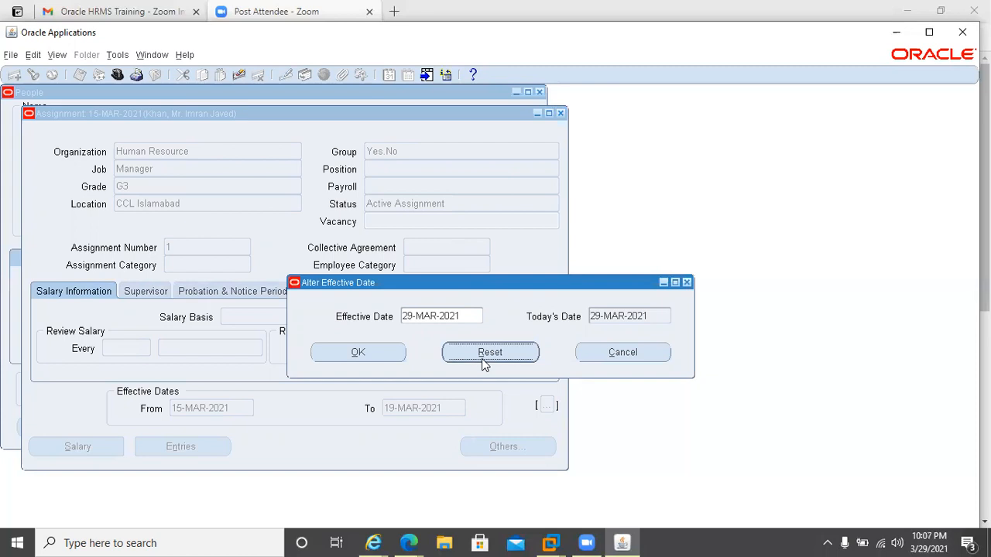
pyautogui.click(404, 360)
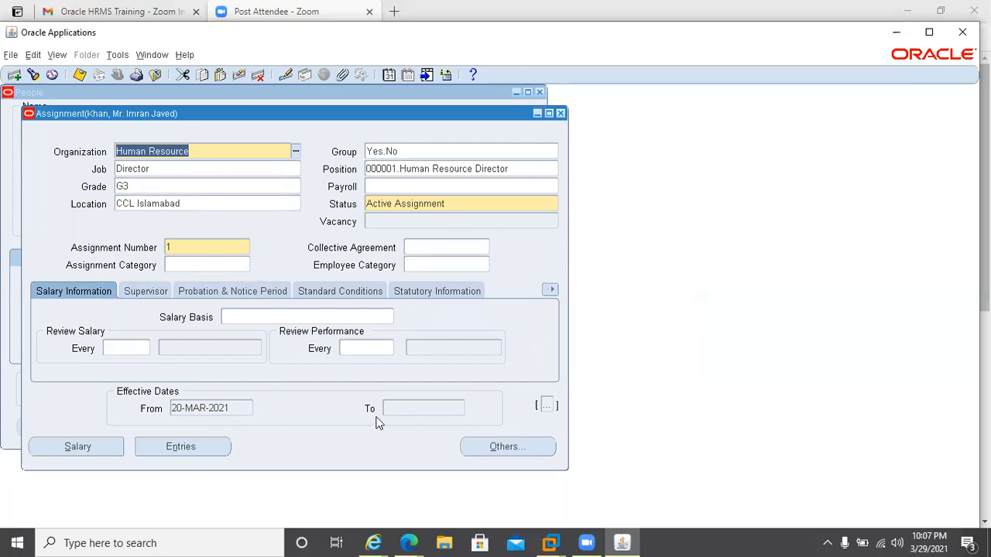
pyautogui.click(433, 409)
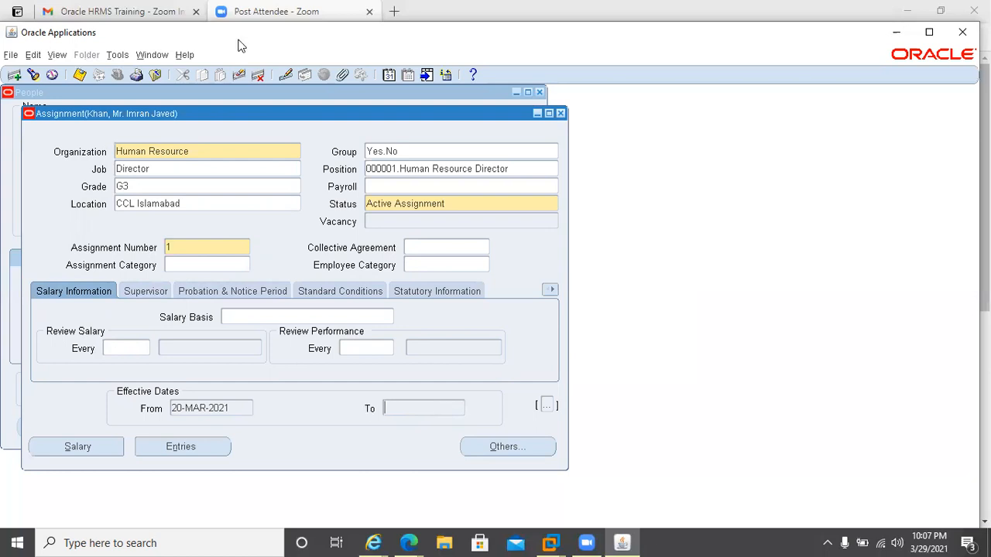
# Open the assignment's full DateTrack history and scroll through its columns.
pyautogui.click(406, 76)
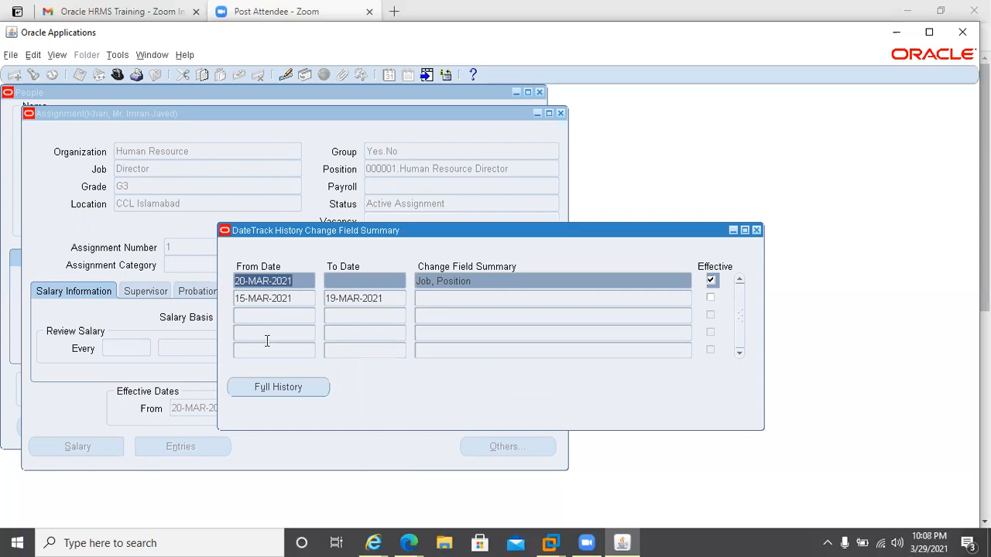
pyautogui.click(260, 391)
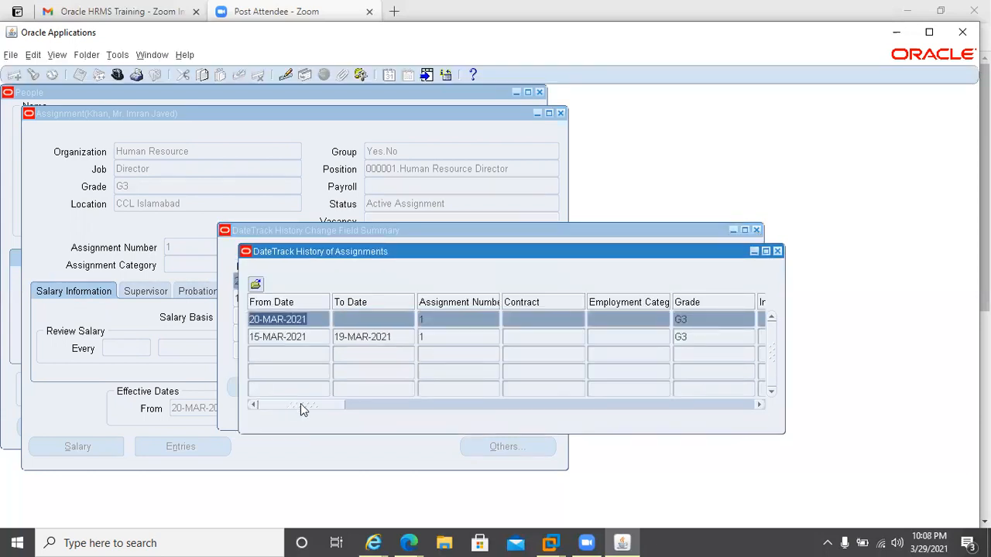
pyautogui.moveTo(302, 405); pyautogui.dragTo(322, 405)
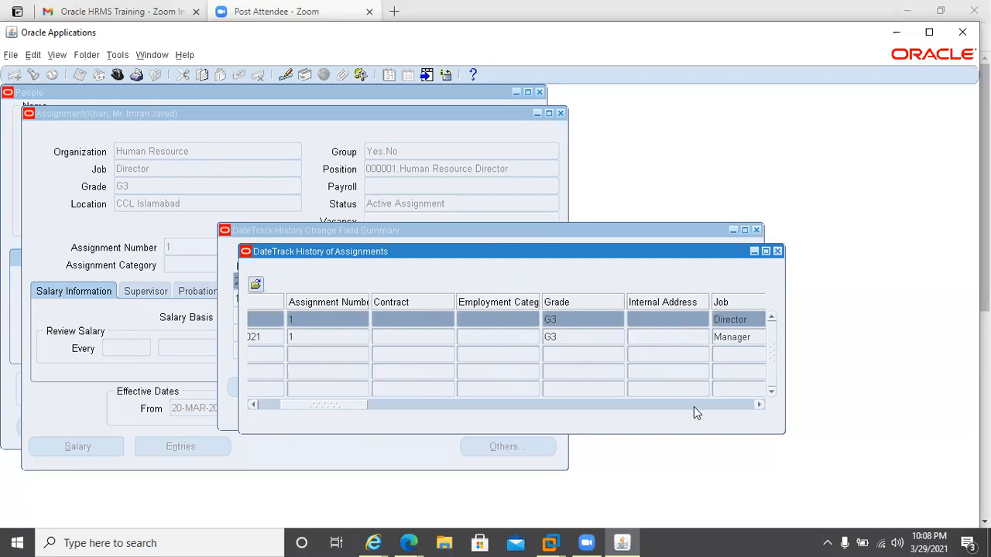
pyautogui.click(740, 406)
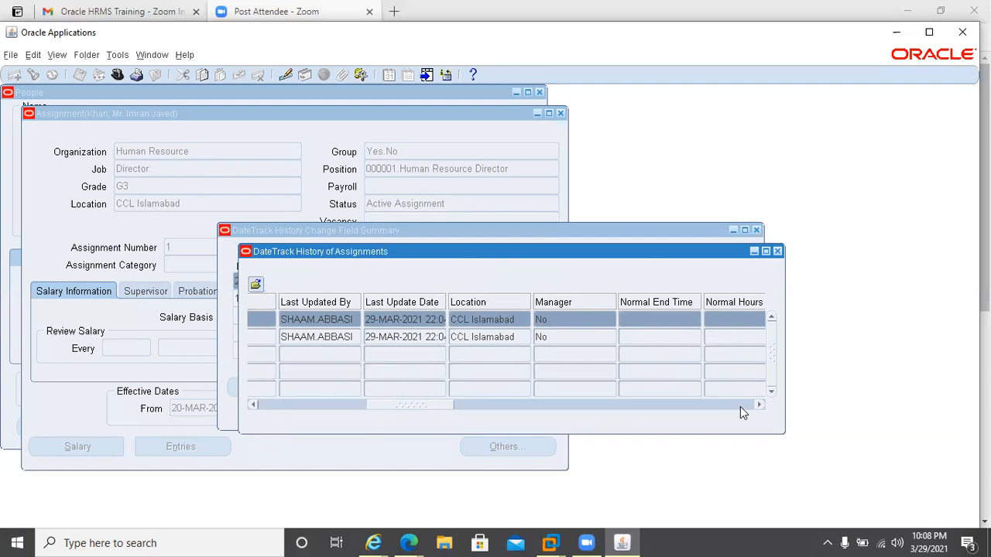
pyautogui.click(739, 405)
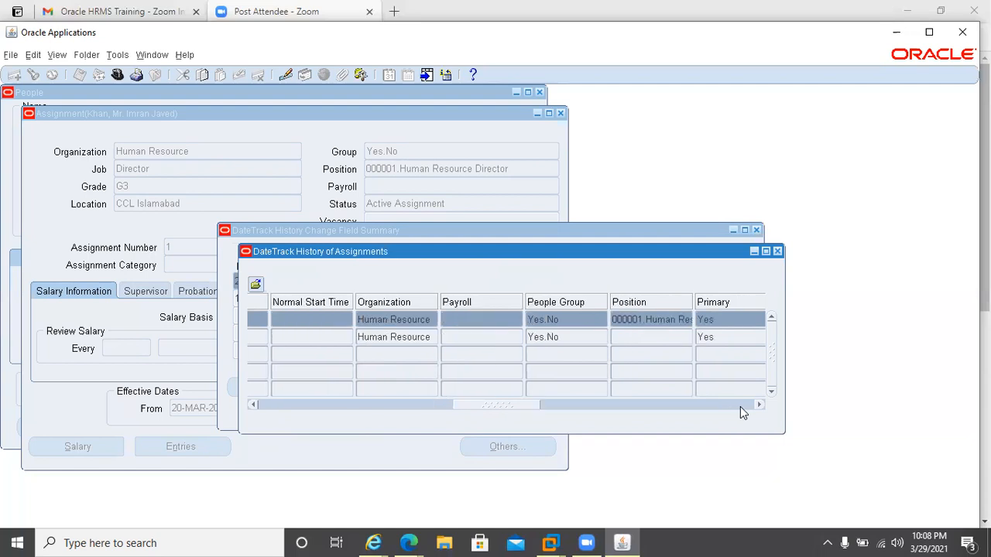
pyautogui.click(739, 406)
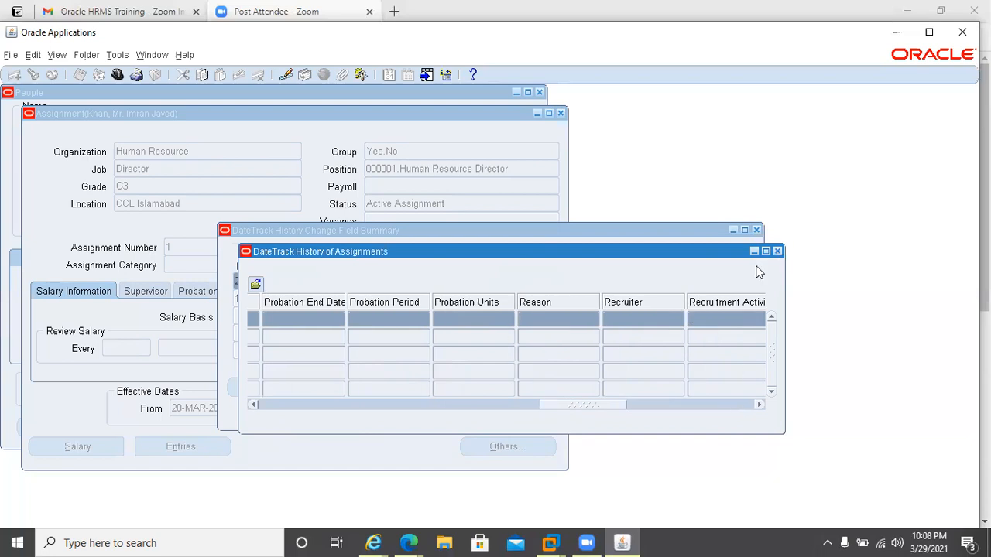
pyautogui.click(744, 408)
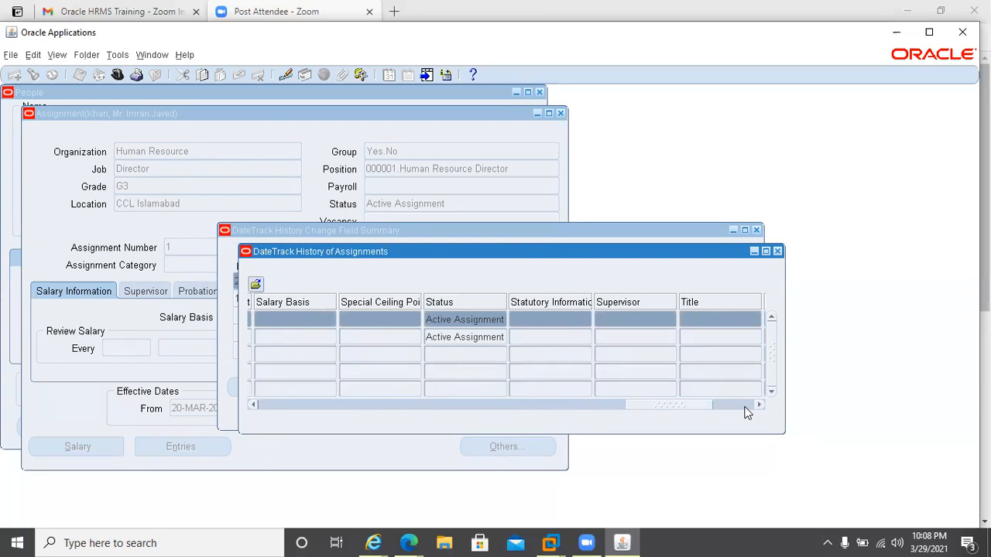
# Scroll the full DateTrack history to its last columns and close both DateTrack history windows.
pyautogui.click(745, 409)
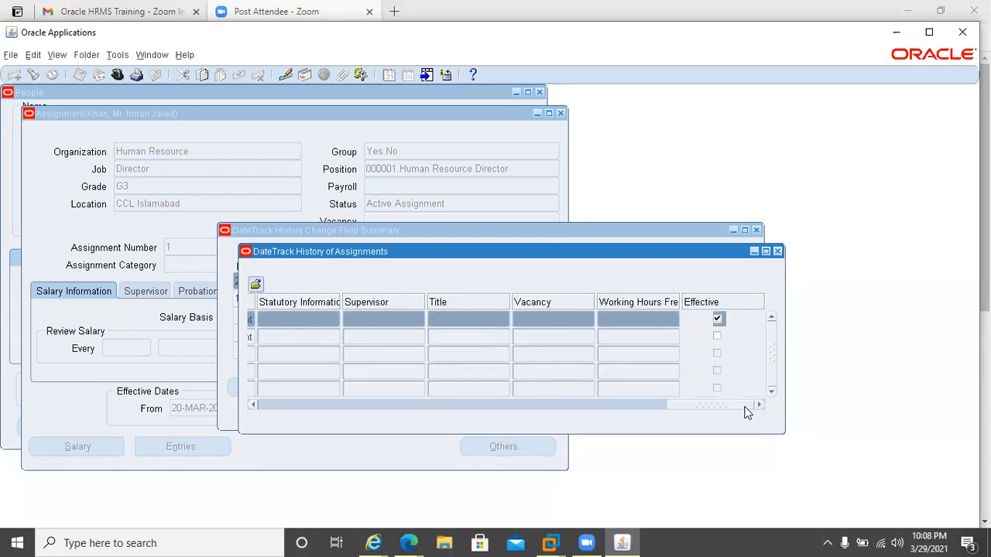
pyautogui.click(777, 252)
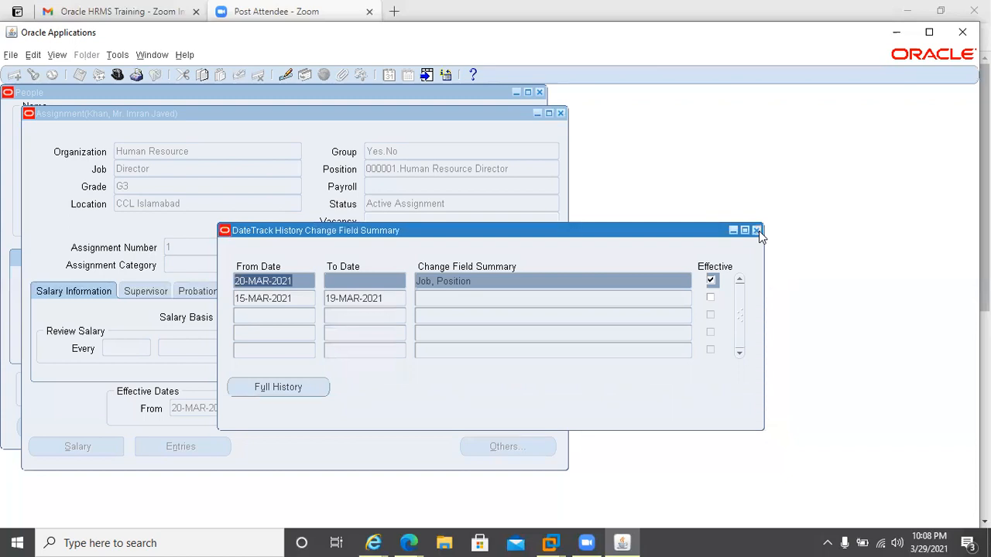
pyautogui.click(756, 230)
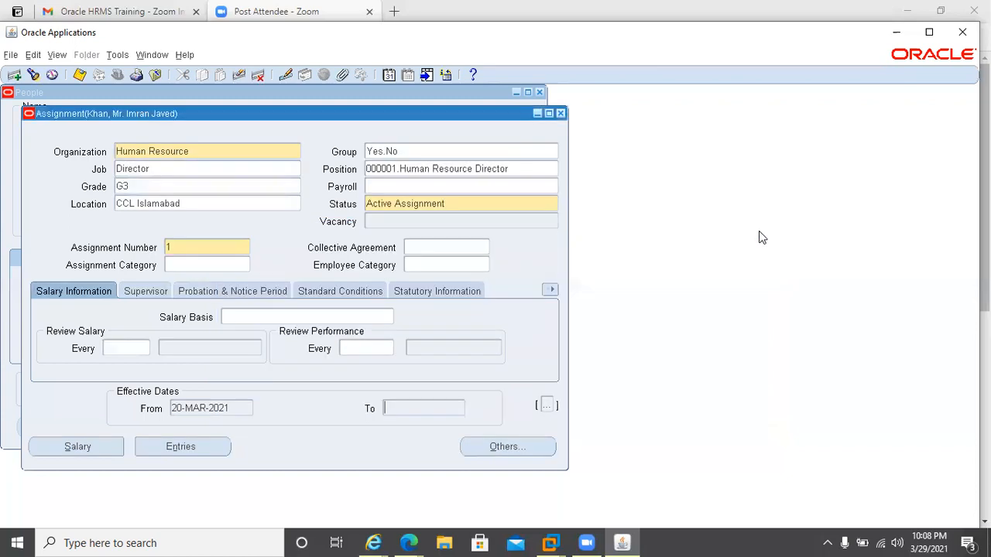
# View the assignment's record history details, dismiss them, and close the assignment window.
pyautogui.click(185, 56)
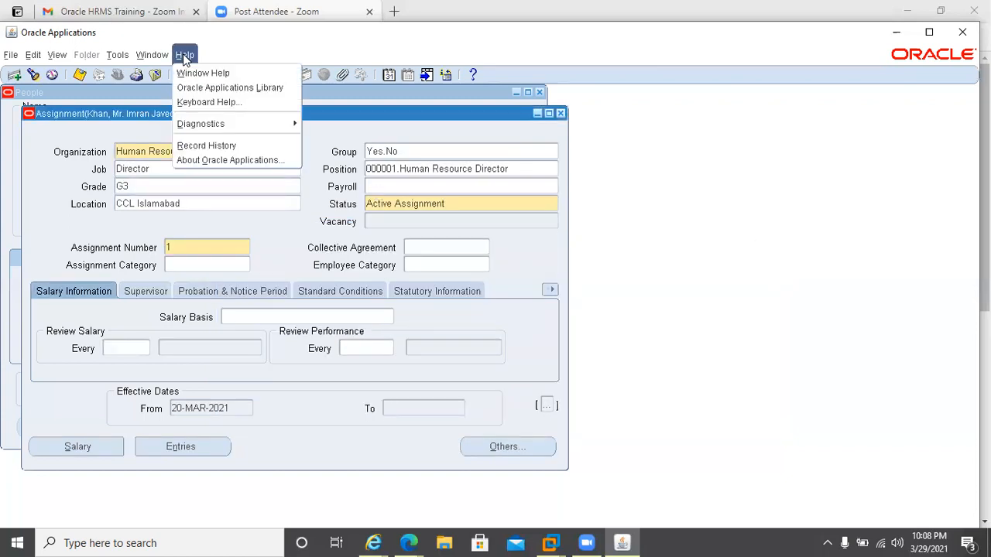
pyautogui.click(193, 146)
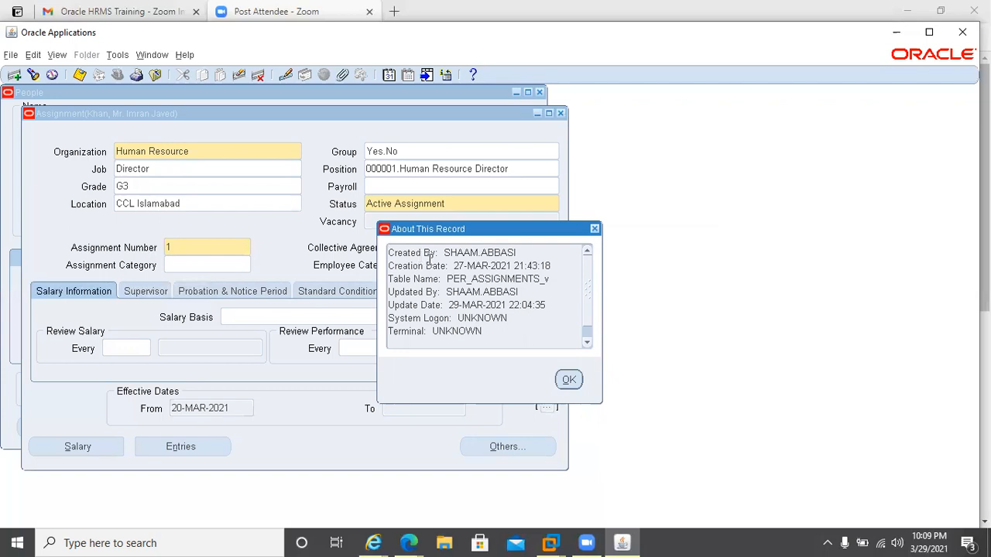
pyautogui.click(568, 381)
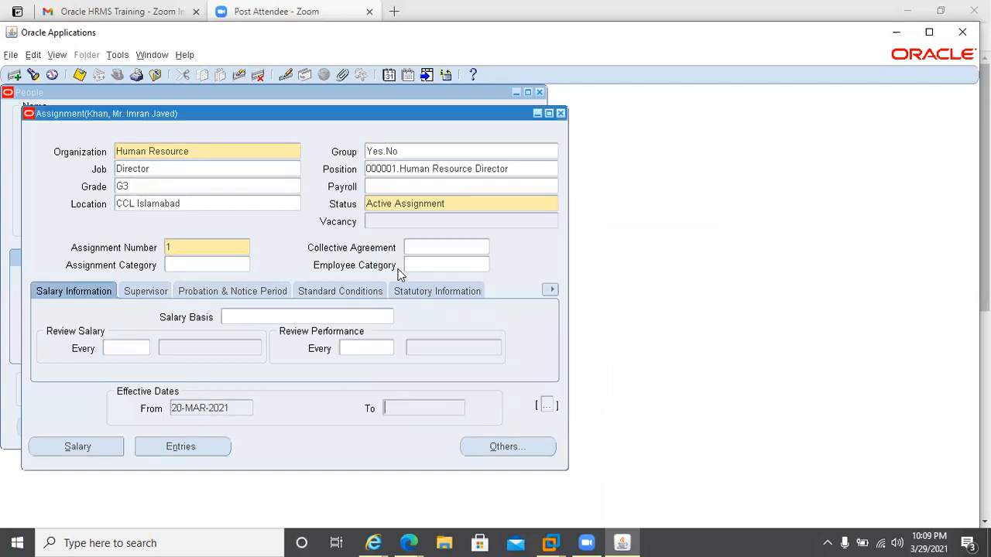
pyautogui.click(560, 114)
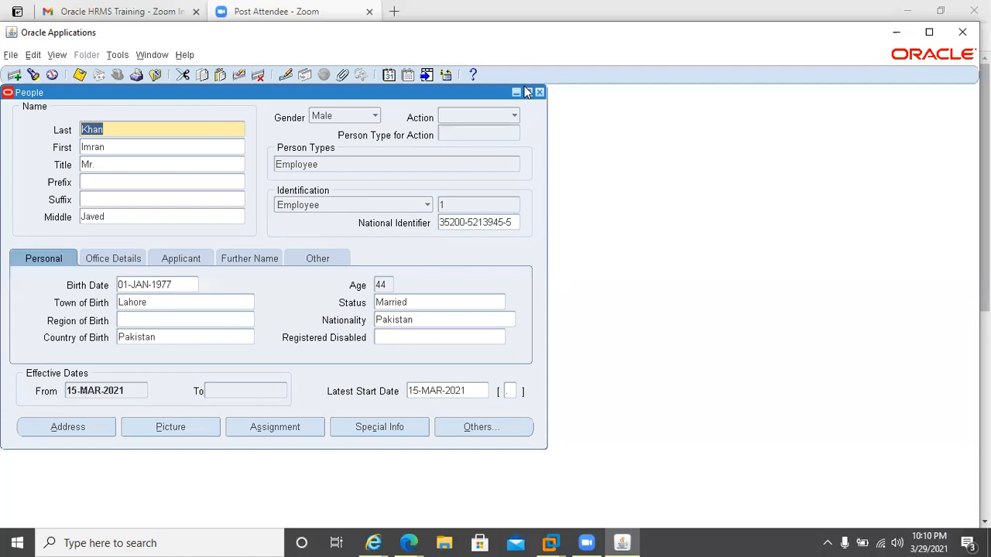
# Close the People window and open the Organization Hierarchy form under Work Structures.
pyautogui.click(540, 91)
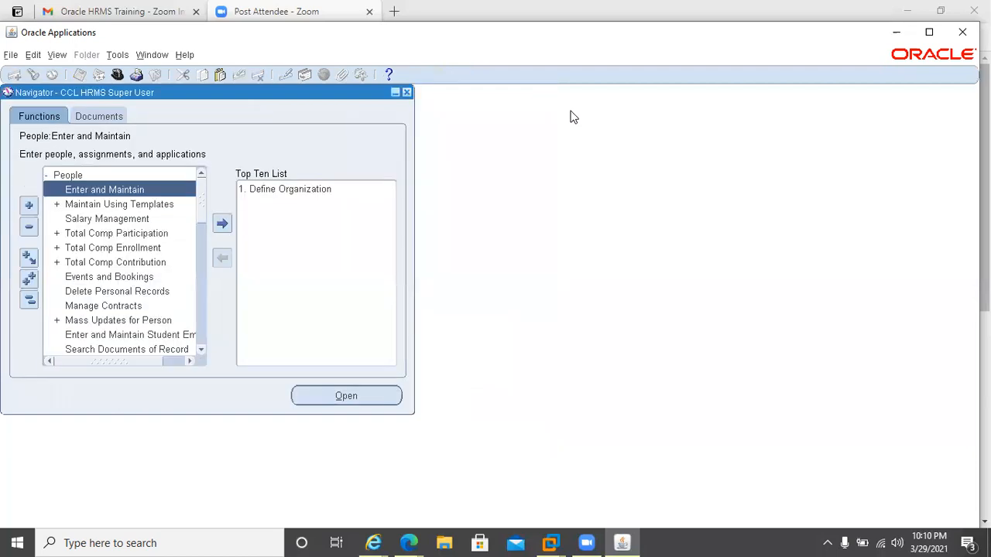
pyautogui.click(51, 176)
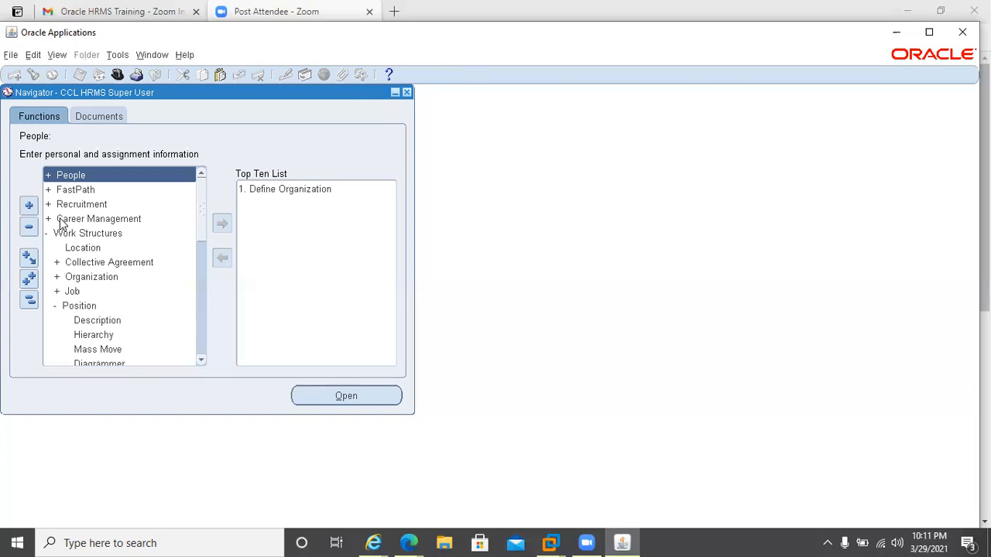
pyautogui.click(90, 339)
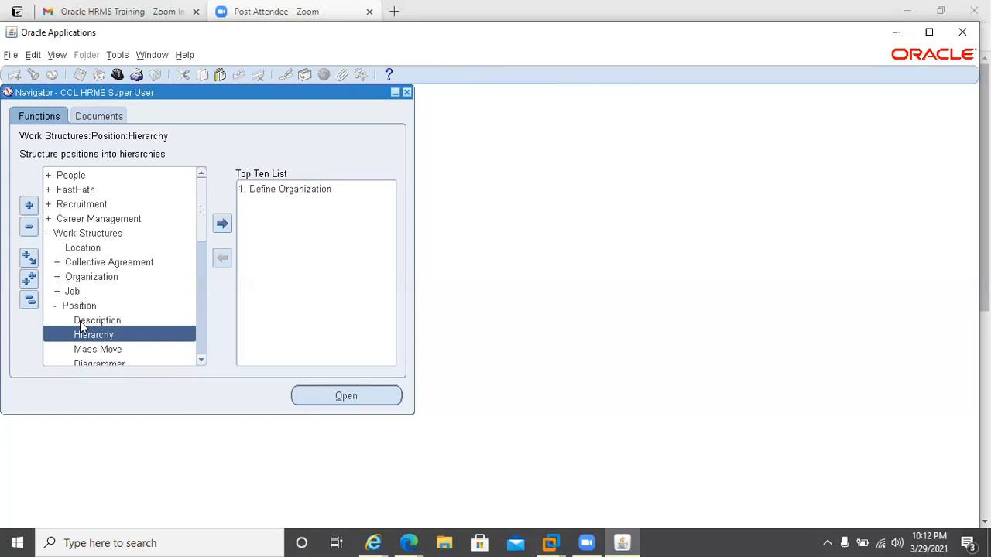
pyautogui.doubleClick(64, 279)
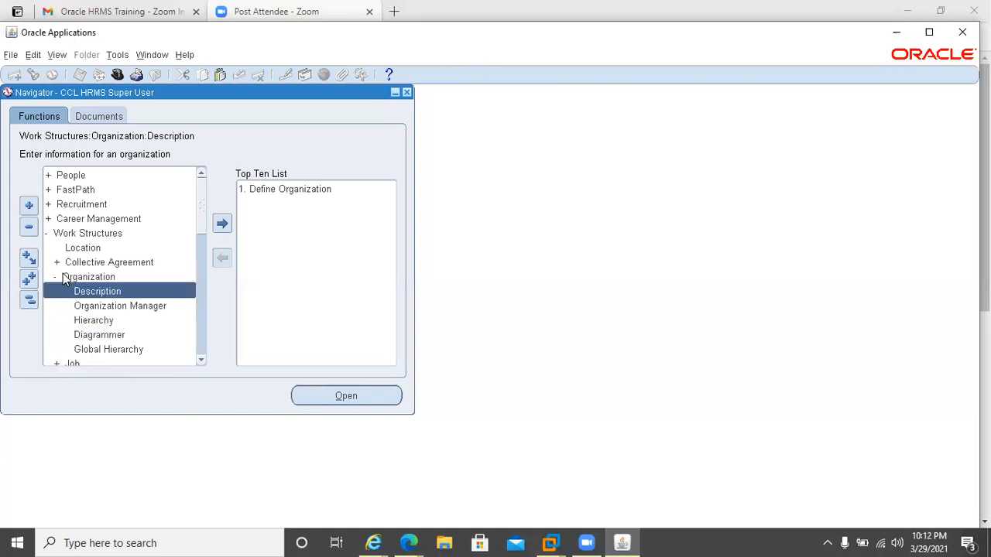
pyautogui.click(94, 321)
pyautogui.doubleClick(94, 321)
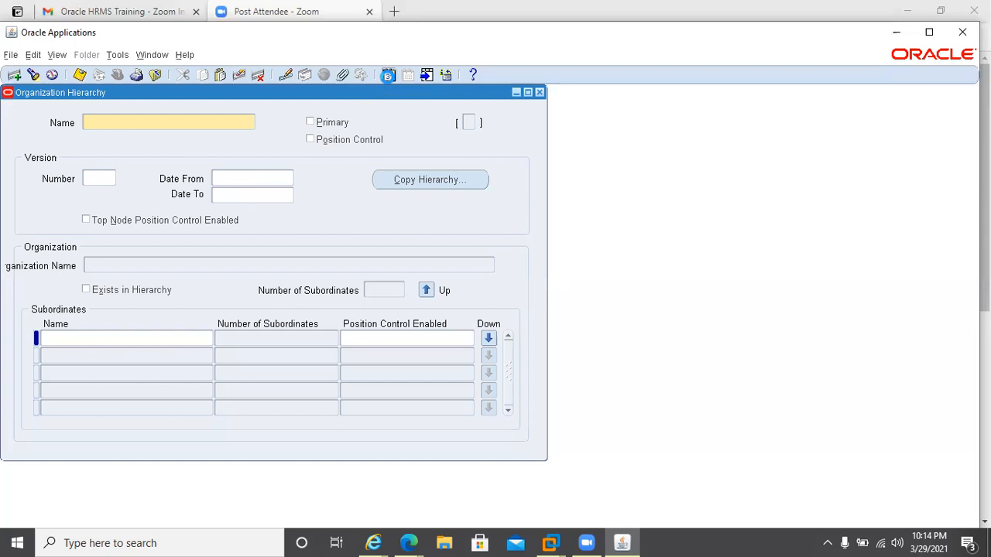
# Change the session's effective date to 01-MAR-2021.
pyautogui.click(387, 74)
pyautogui.click(382, 131)
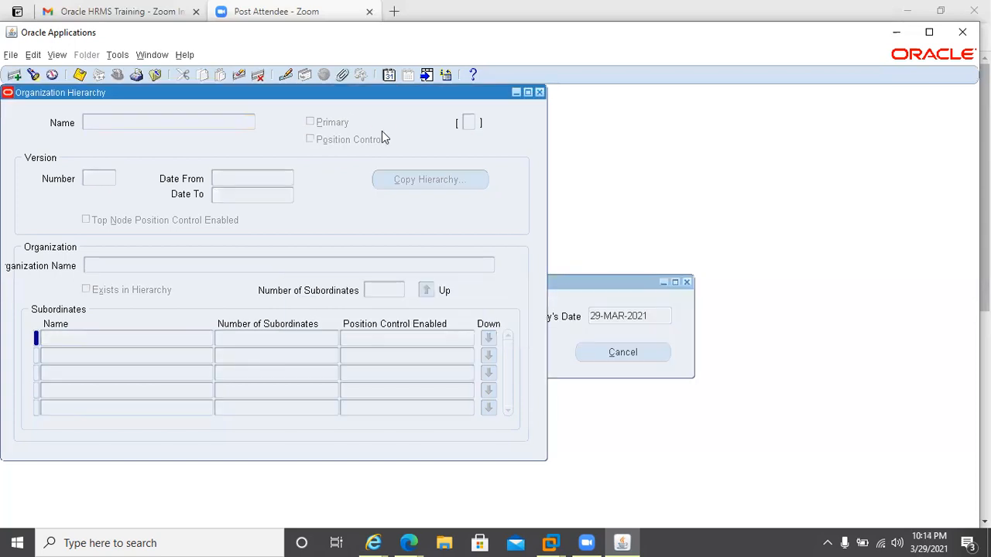
pyautogui.click(581, 294)
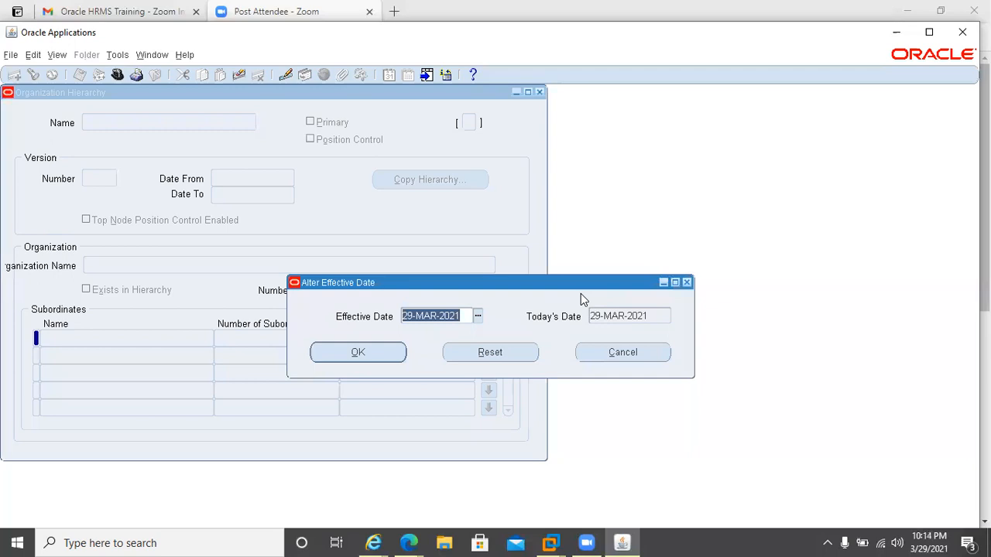
pyautogui.press('Left')
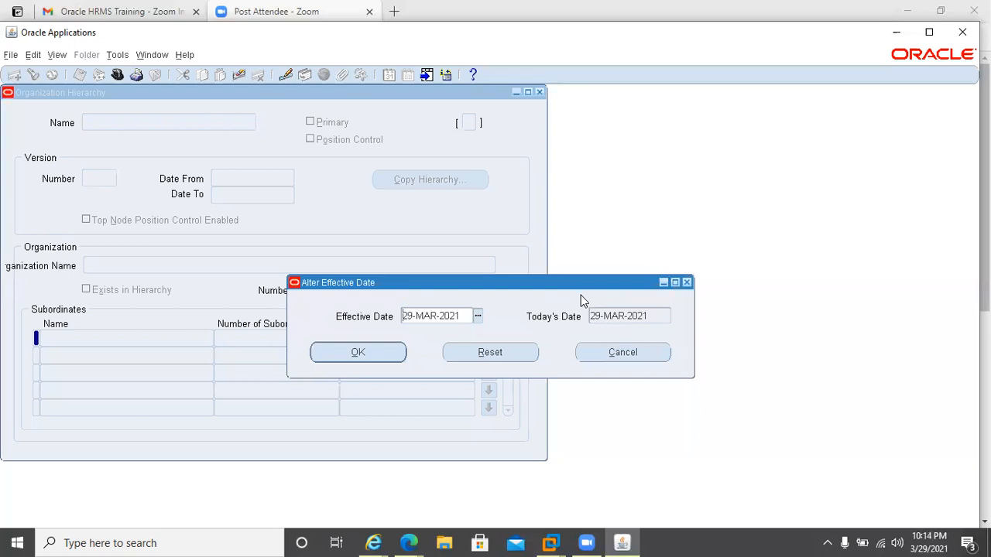
pyautogui.press('Delete')
pyautogui.press('Delete')
pyautogui.write('01')
pyautogui.press('Return')
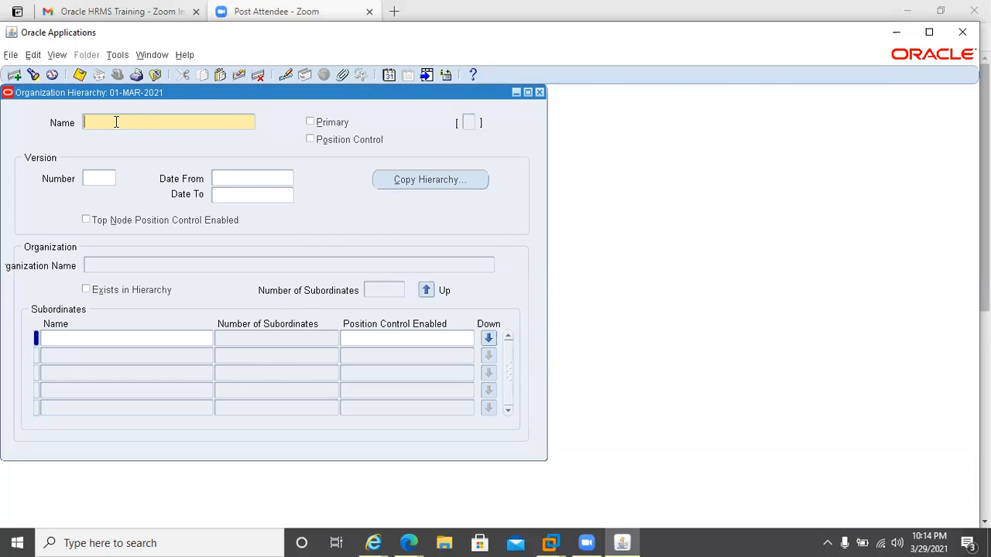
# Name the new organization hierarchy CCL Pharma Hierarchy and mark it as the primary hierarchy.
pyautogui.write('CCL Plar')
pyautogui.write('ma')
pyautogui.write(' Hi')
pyautogui.write('er')
pyautogui.write('ach')
pyautogui.write('y')
pyautogui.write('r')
pyautogui.doubleClick(317, 94)
pyautogui.click(310, 124)
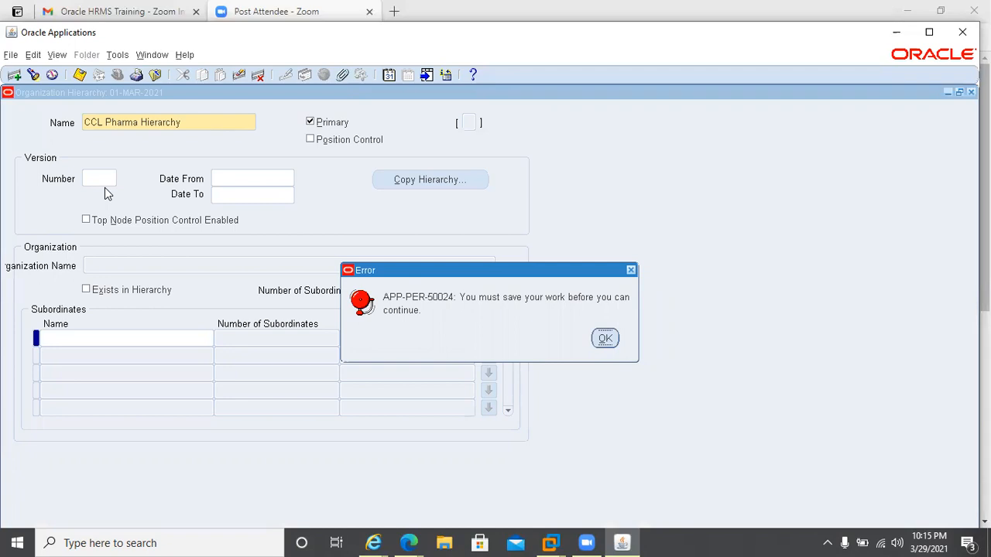
pyautogui.click(605, 338)
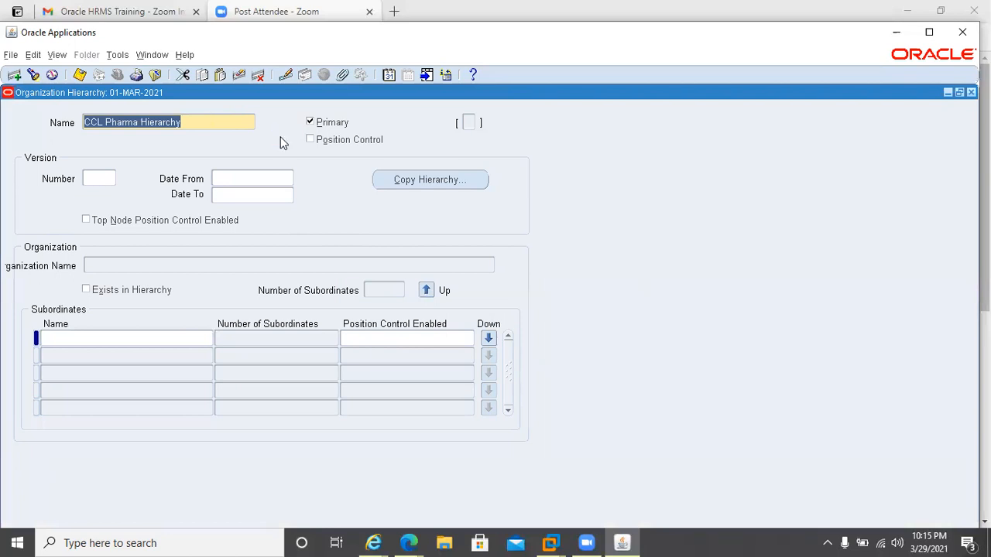
# Give the hierarchy version number 1 with a Date From of 01-MAR-2021.
pyautogui.click(98, 177)
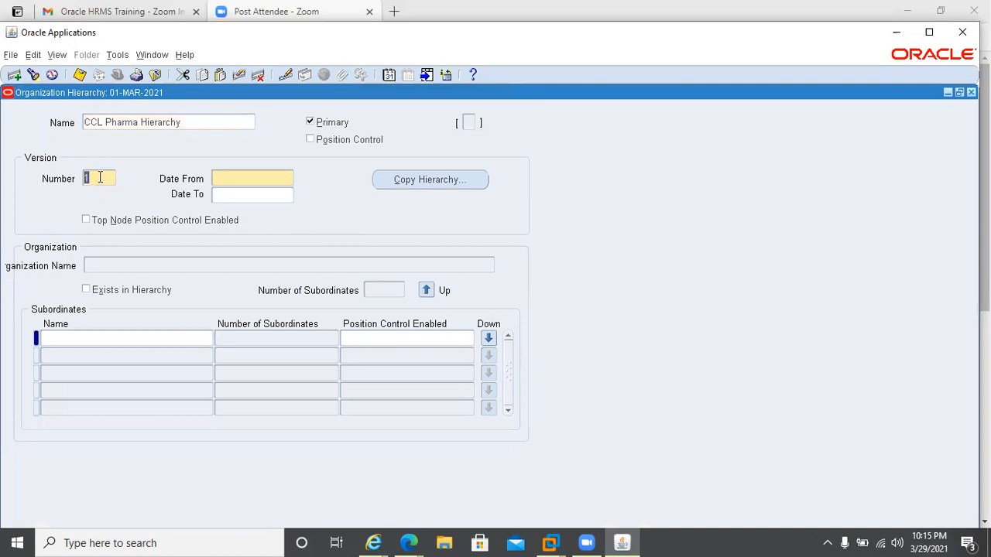
pyautogui.click(226, 177)
pyautogui.write('01-MAR202')
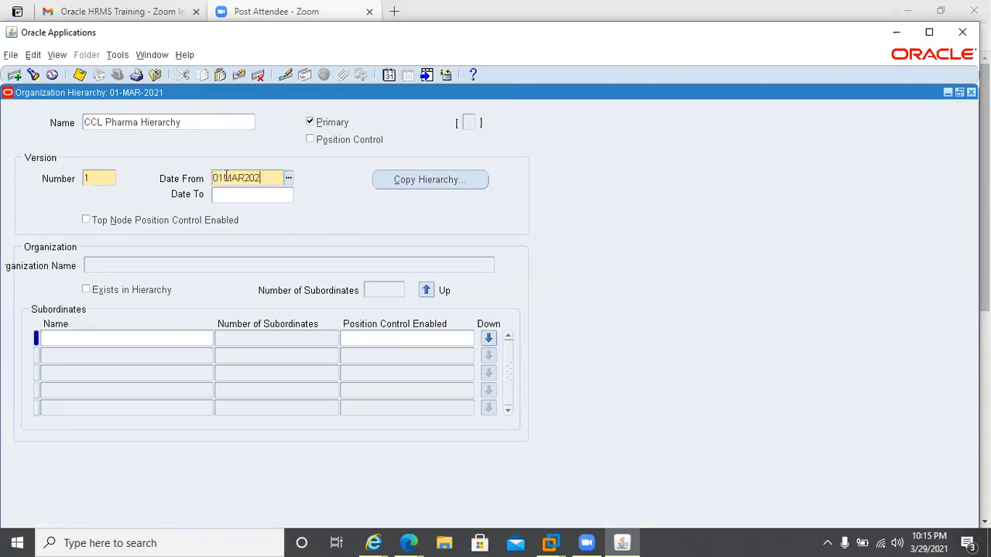
pyautogui.write('1')
pyautogui.doubleClick(226, 177)
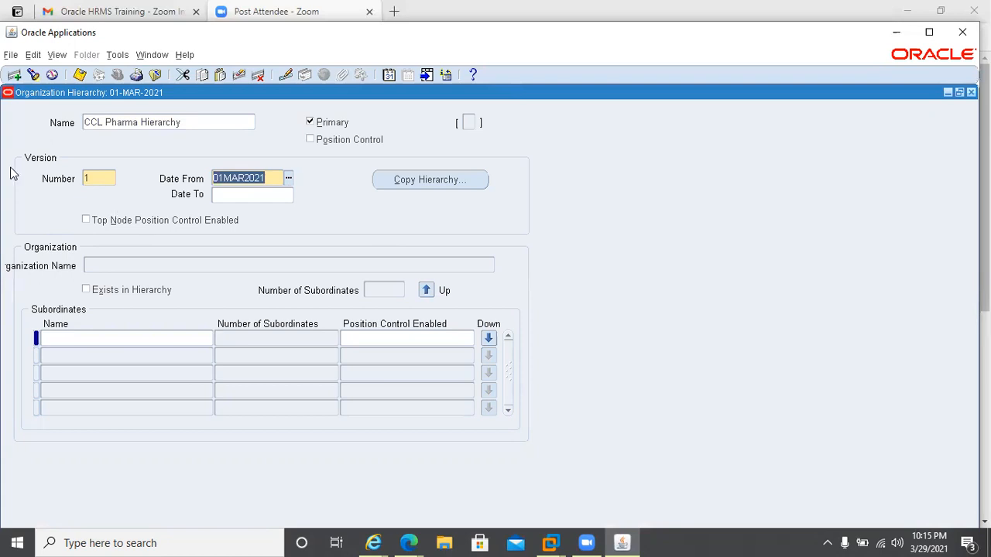
pyautogui.click(125, 334)
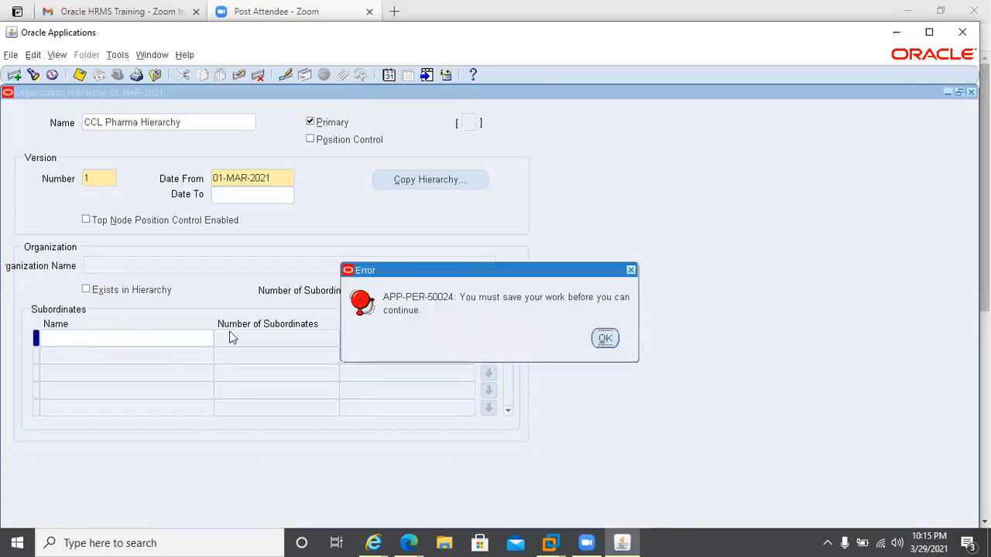
pyautogui.press('Return')
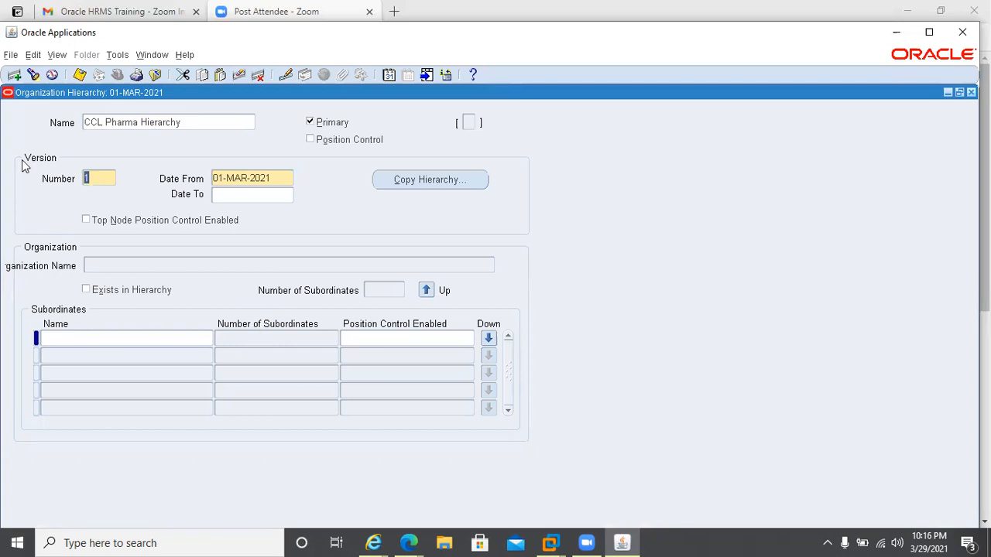
pyautogui.moveTo(84, 122); pyautogui.dragTo(405, 119)
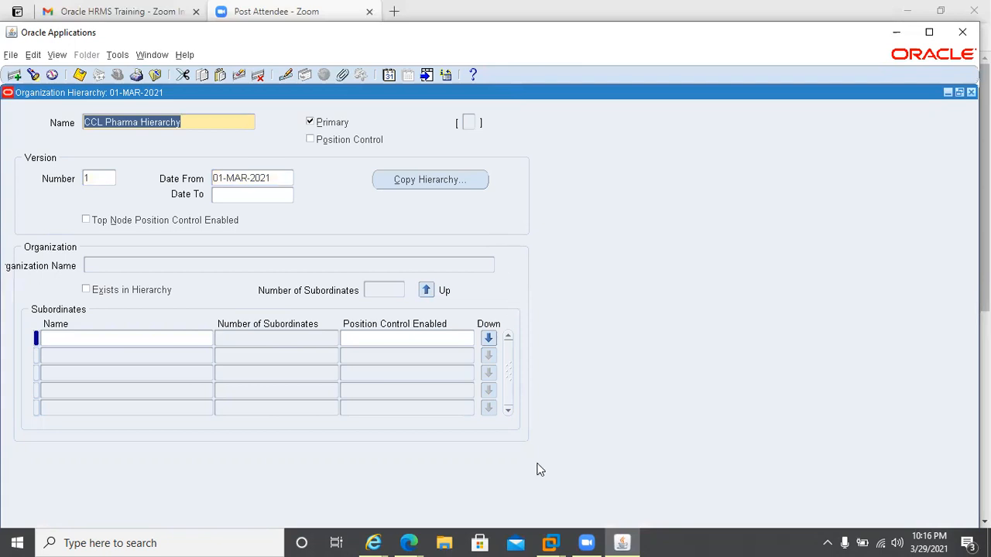
pyautogui.click(490, 539)
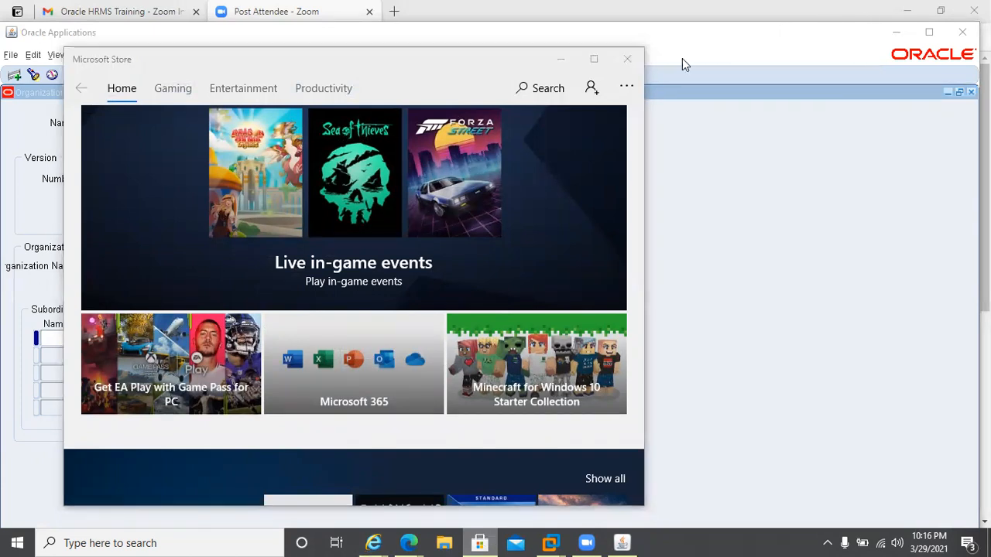
pyautogui.click(626, 59)
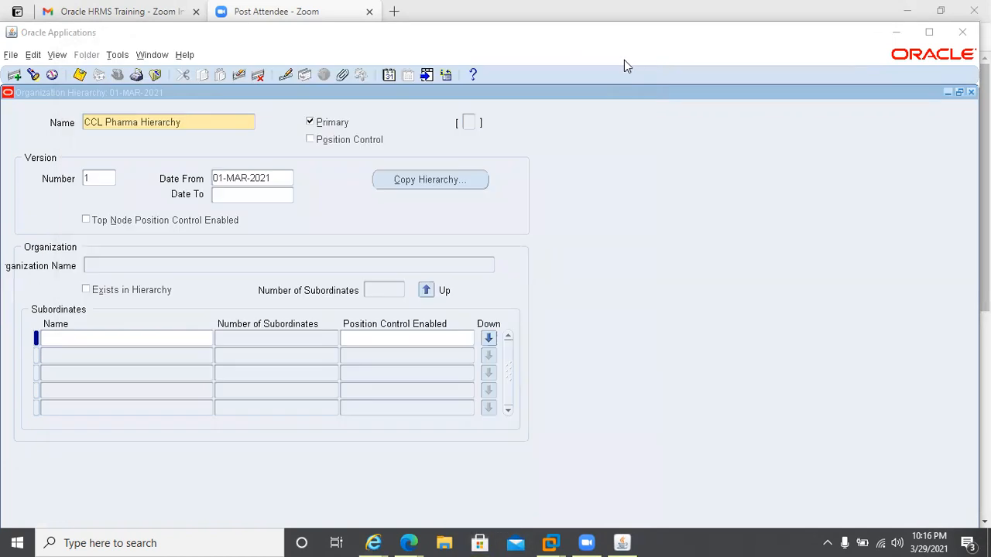
# Try to add a subordinate organization, then delete the blank subordinate record.
pyautogui.click(69, 339)
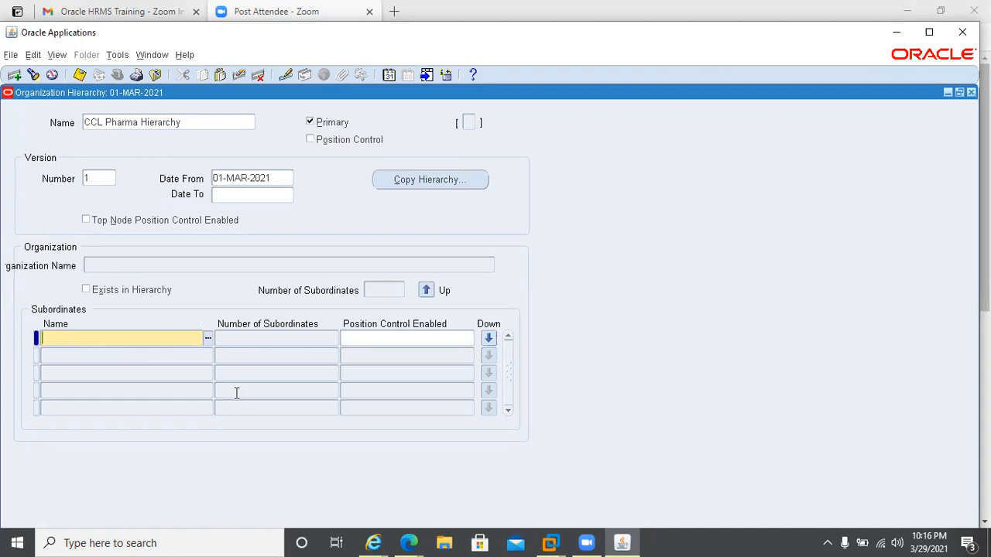
pyautogui.click(207, 341)
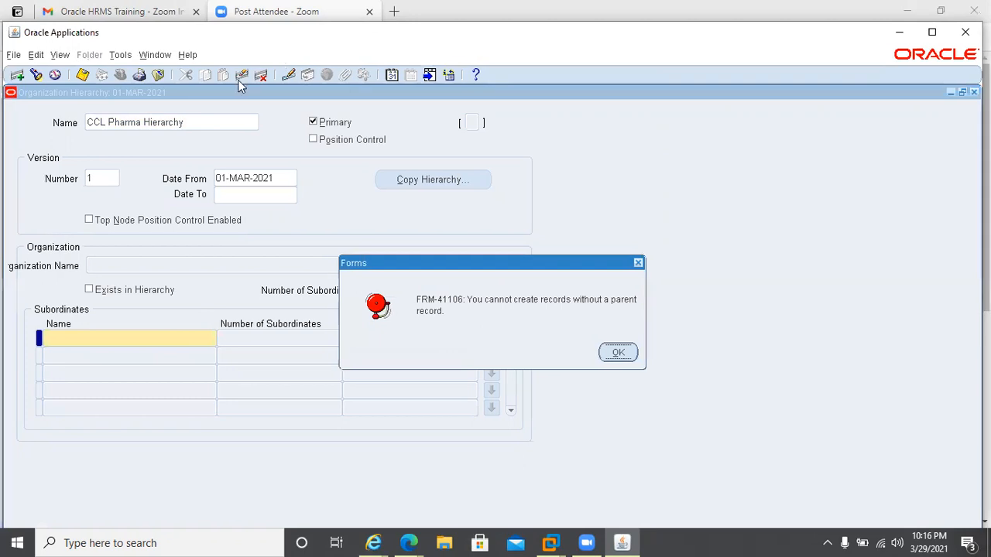
pyautogui.press('Return')
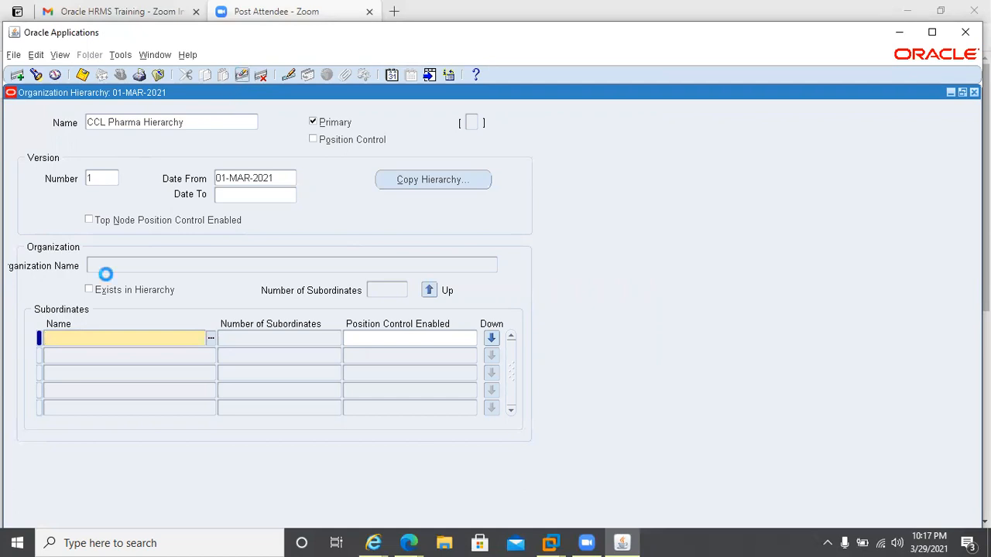
pyautogui.click(261, 79)
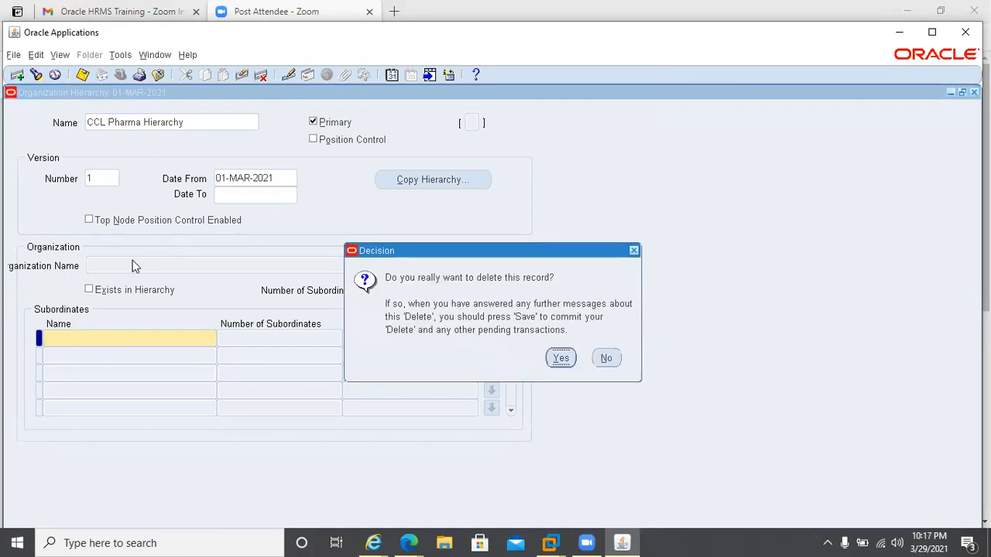
pyautogui.press('Return')
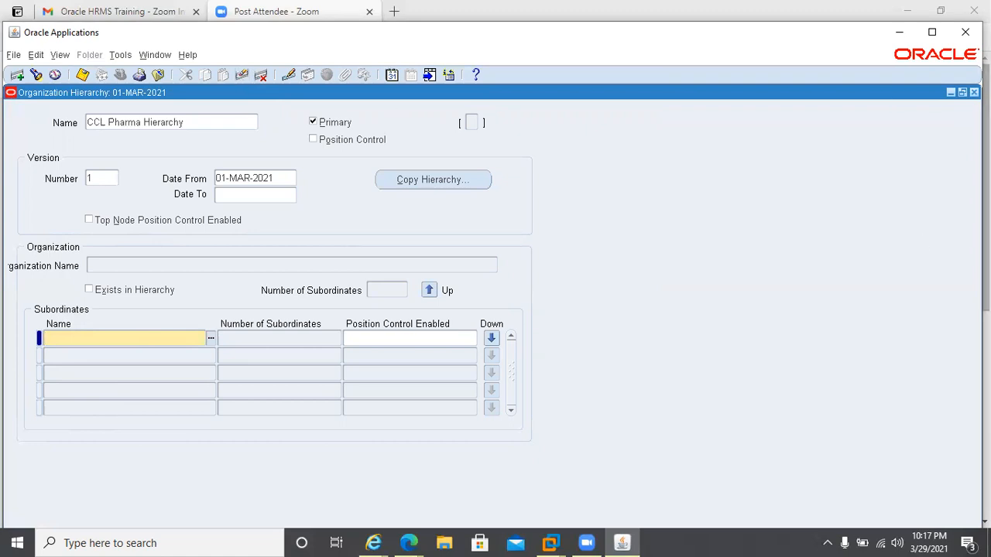
# Close and reopen the Organization Hierarchy form, then query hierarchies matching CCL%.
pyautogui.click(962, 92)
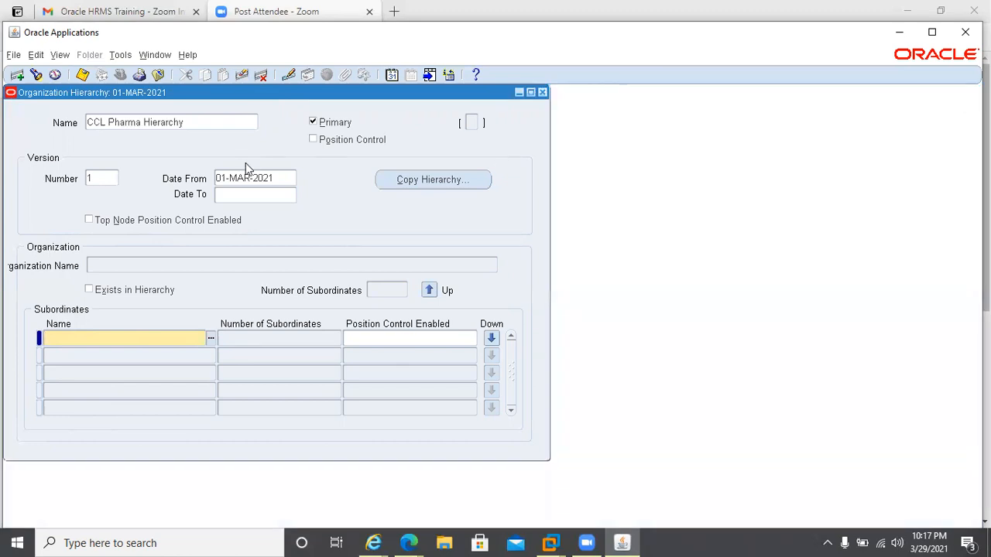
pyautogui.click(119, 261)
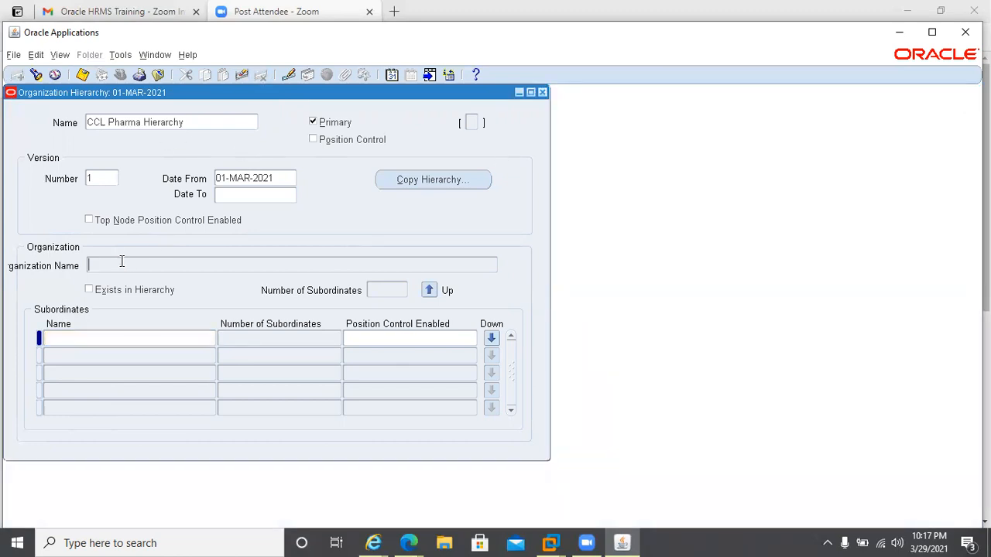
pyautogui.click(542, 93)
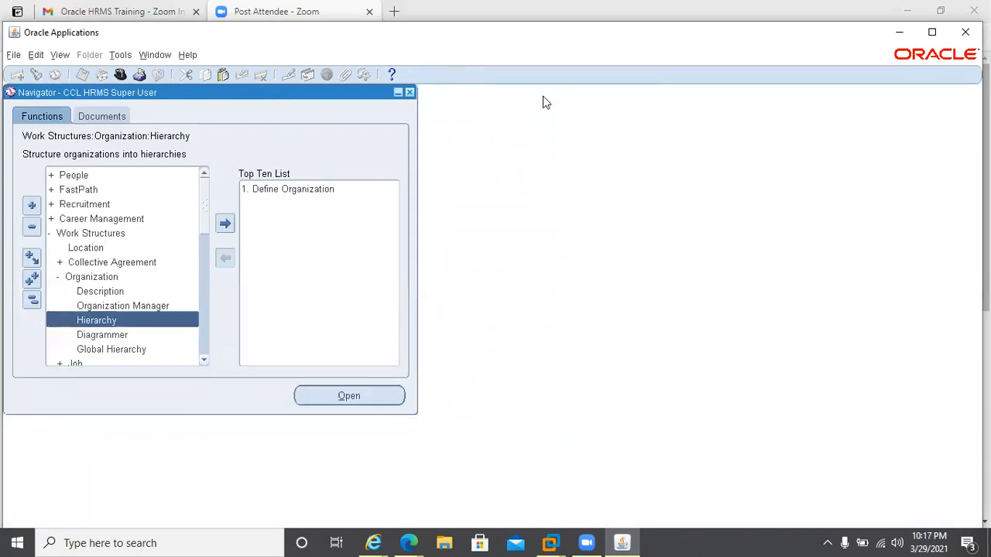
pyautogui.press('Return')
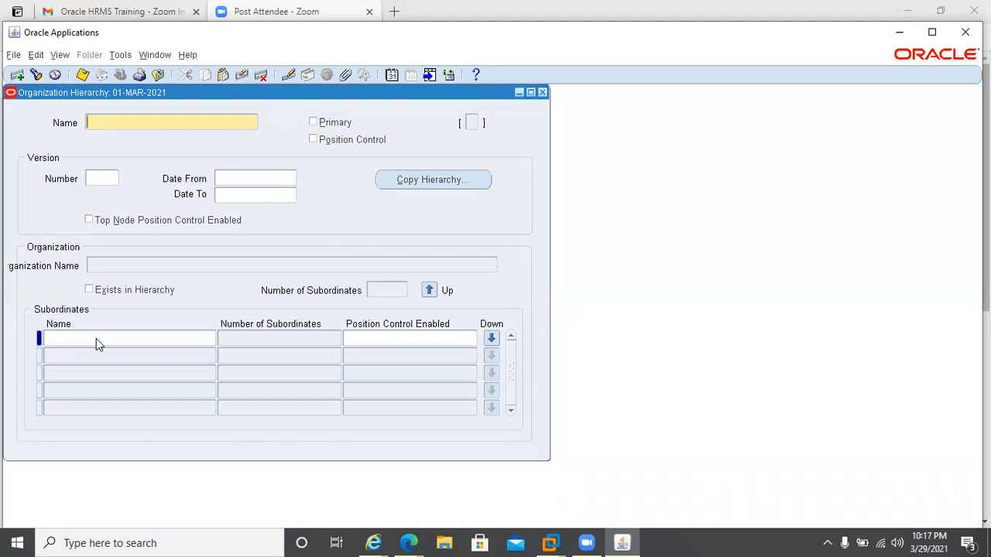
pyautogui.write('CC')
pyautogui.press('BackSpace')
pyautogui.press('BackSpace')
pyautogui.press('F11')
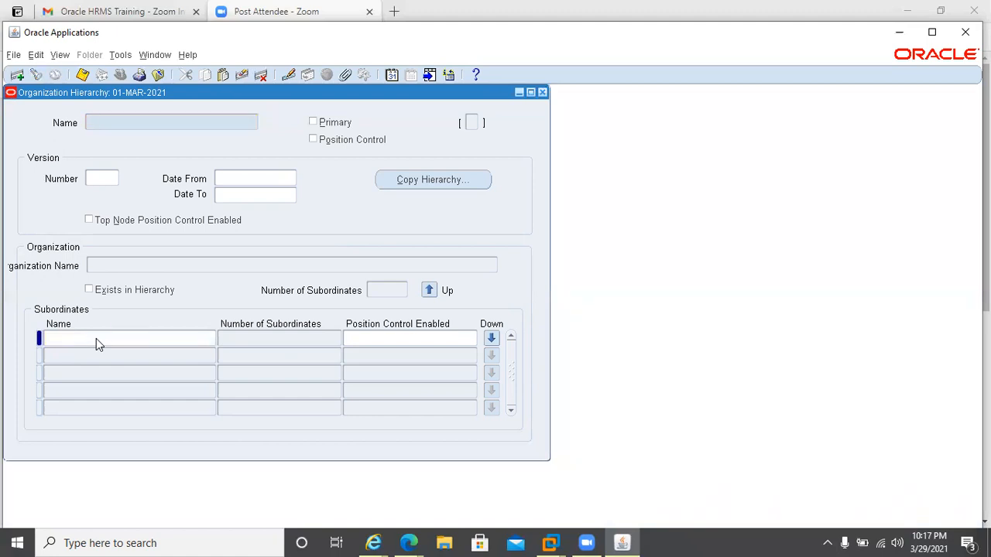
pyautogui.write('CCL%')
pyautogui.hotkey('ctrl', 'F11')
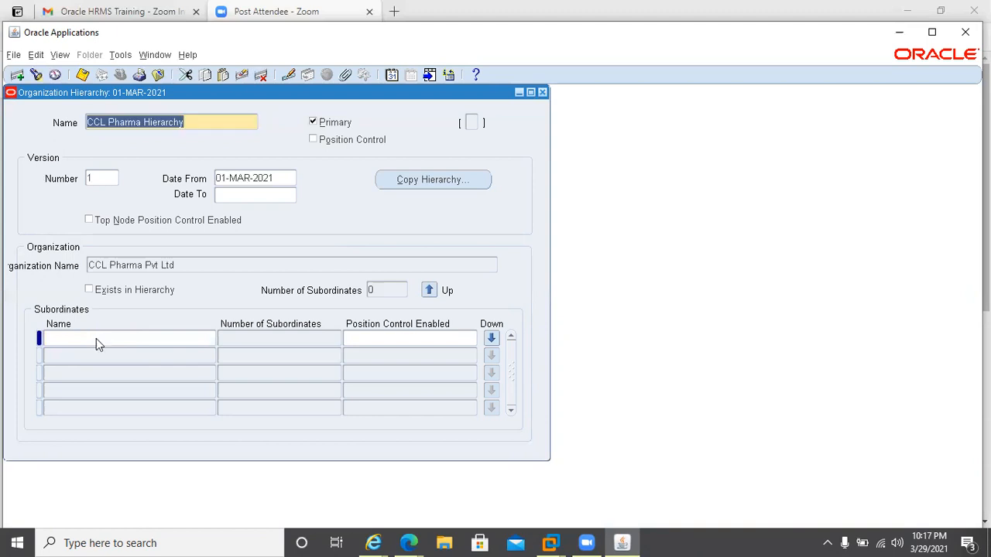
# Add Finance as the first subordinate department under CCL Pharma Pvt Ltd and save the hierarchy.
pyautogui.click(96, 338)
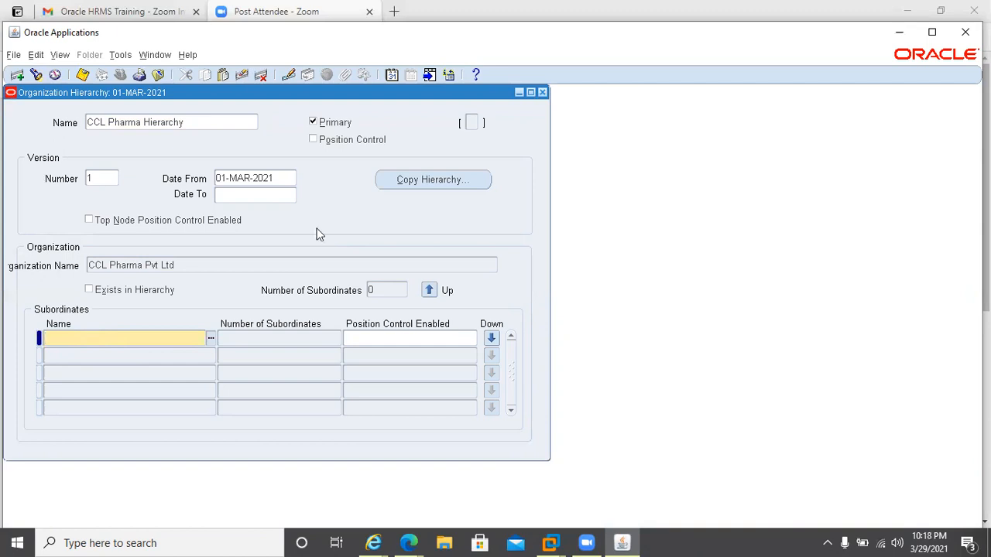
pyautogui.click(123, 268)
pyautogui.click(96, 260)
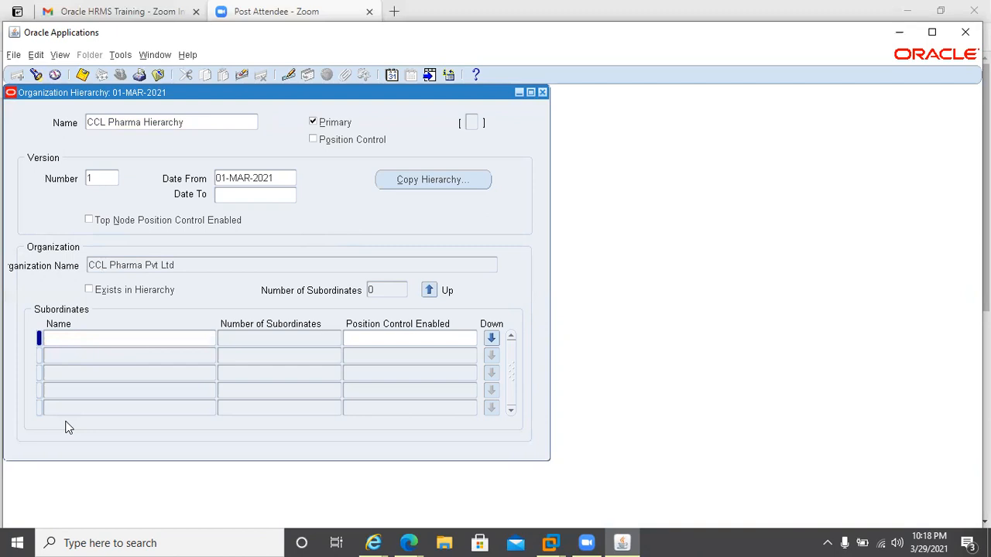
pyautogui.click(116, 341)
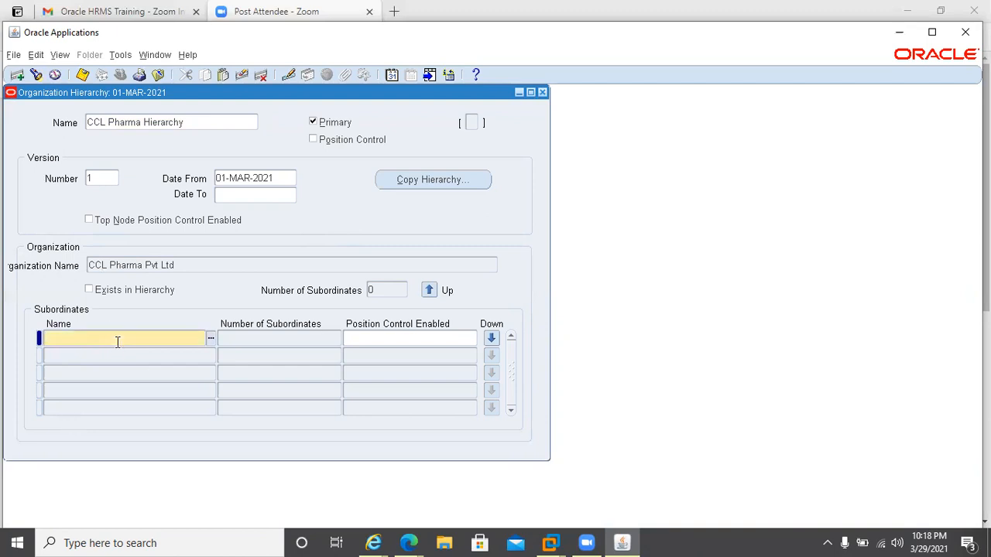
pyautogui.doubleClick(116, 341)
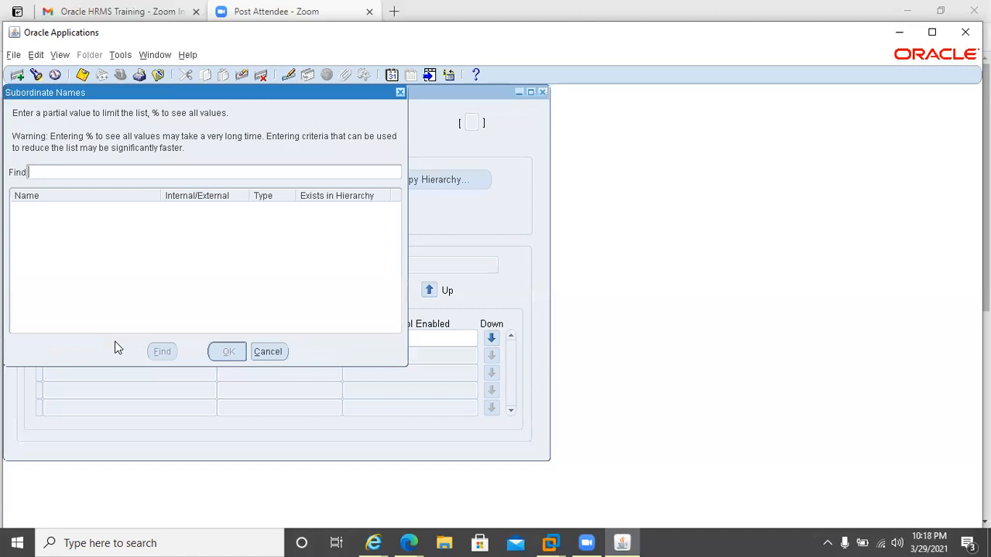
pyautogui.write('%')
pyautogui.press('Return')
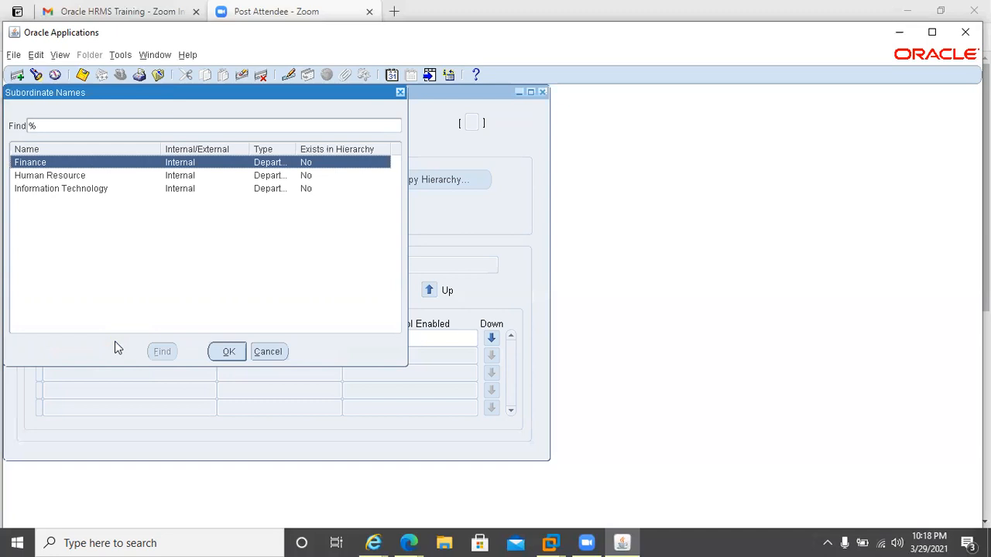
pyautogui.press('Down')
pyautogui.press('Down')
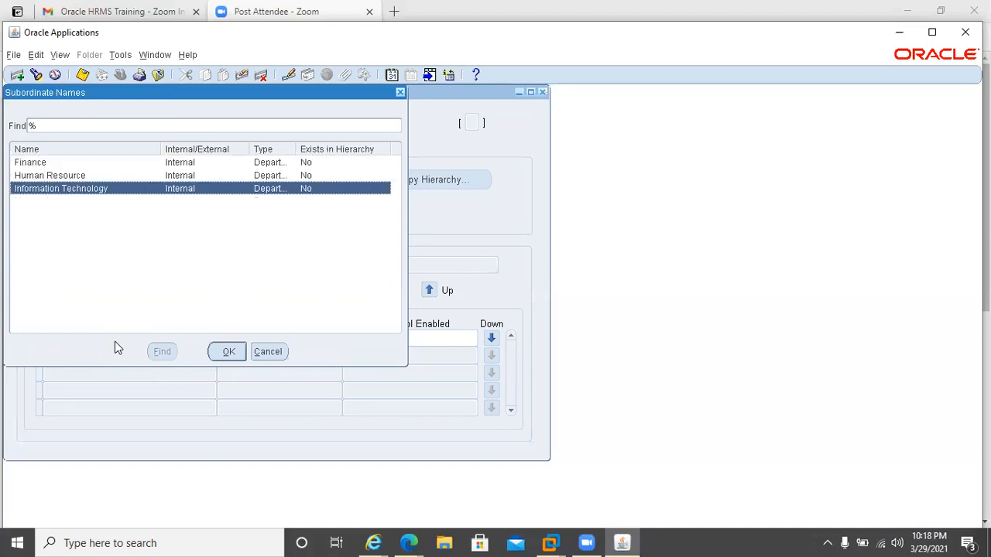
pyautogui.press('Up')
pyautogui.press('Up')
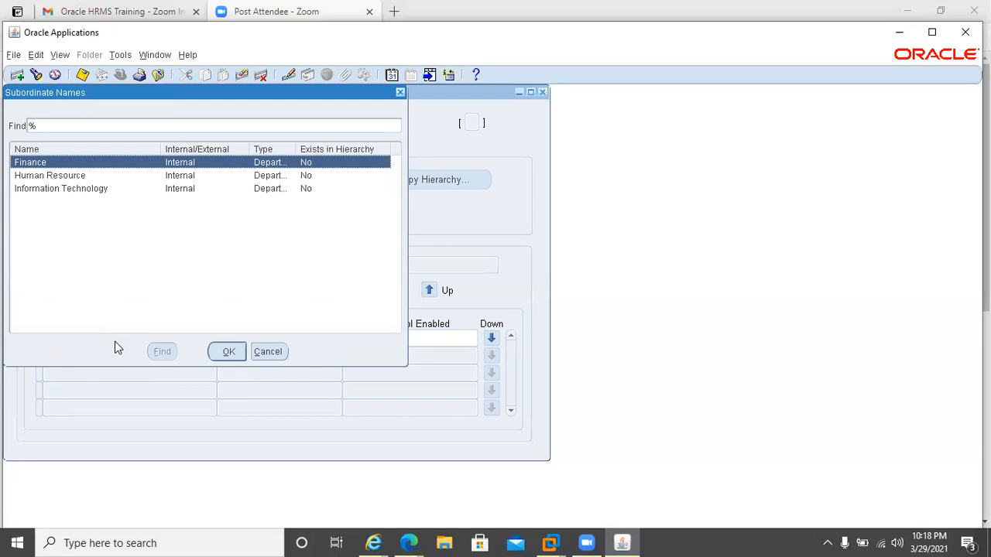
pyautogui.press('Return')
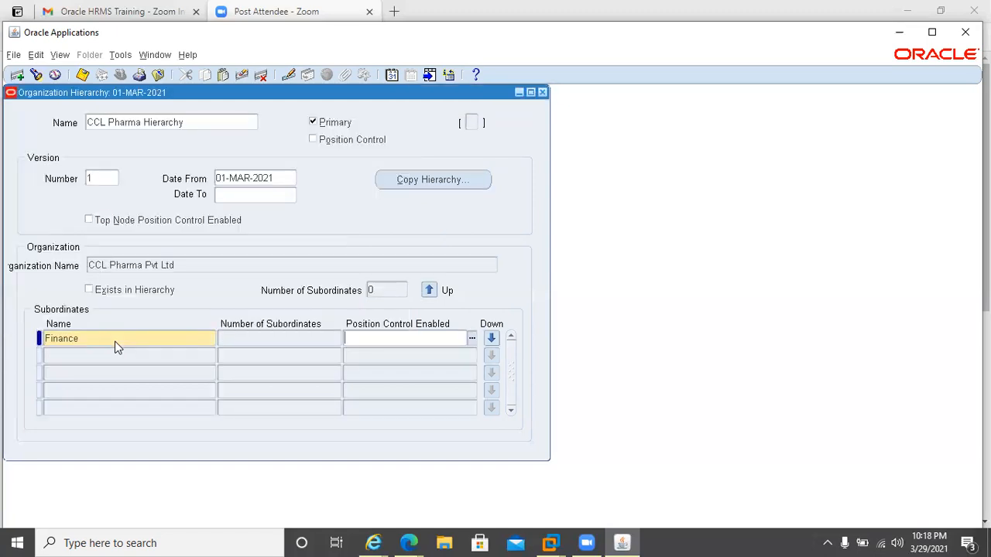
pyautogui.click(116, 345)
pyautogui.click(94, 353)
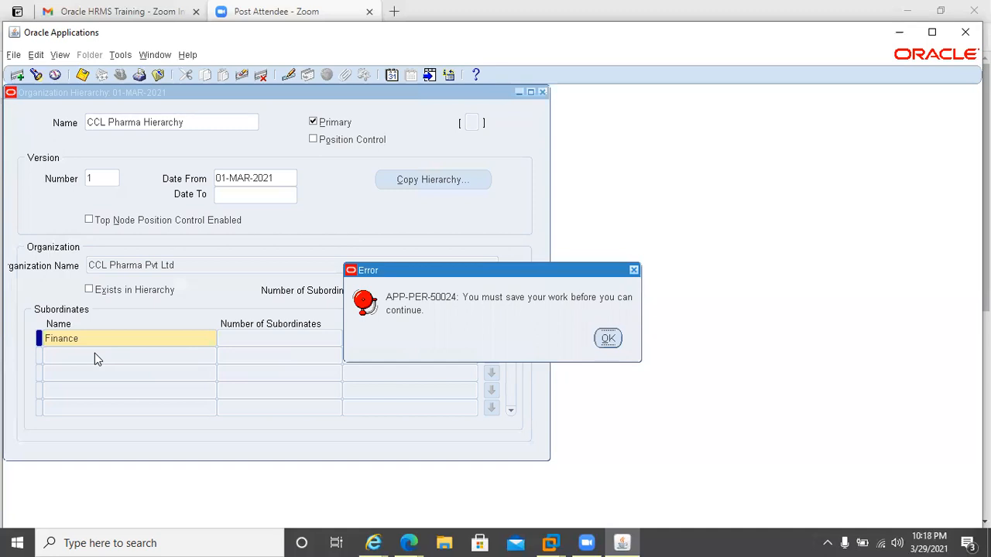
pyautogui.press('Return')
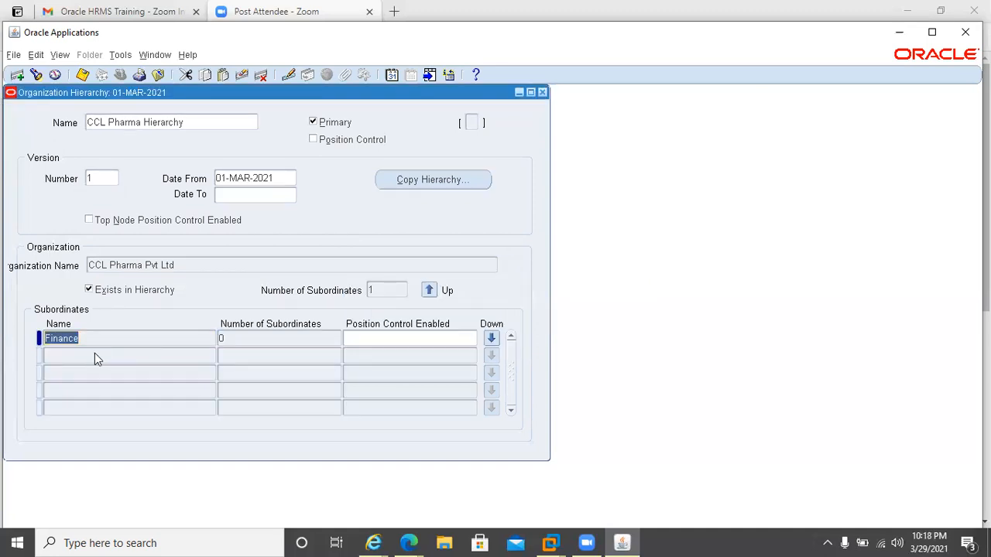
# Add Human Resource and Information Technology as further subordinate departments in the hierarchy.
pyautogui.click(97, 357)
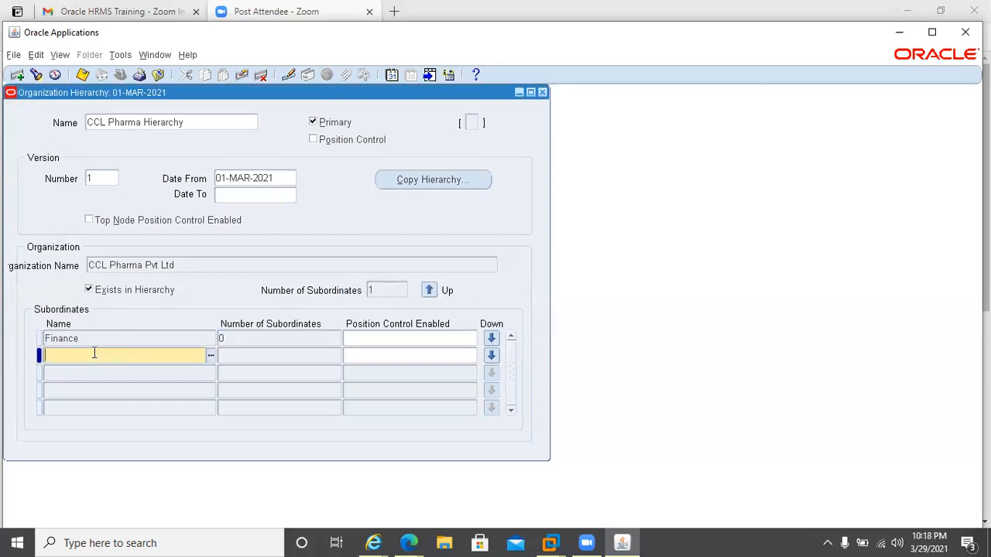
pyautogui.write('Human Resource')
pyautogui.press('Tab')
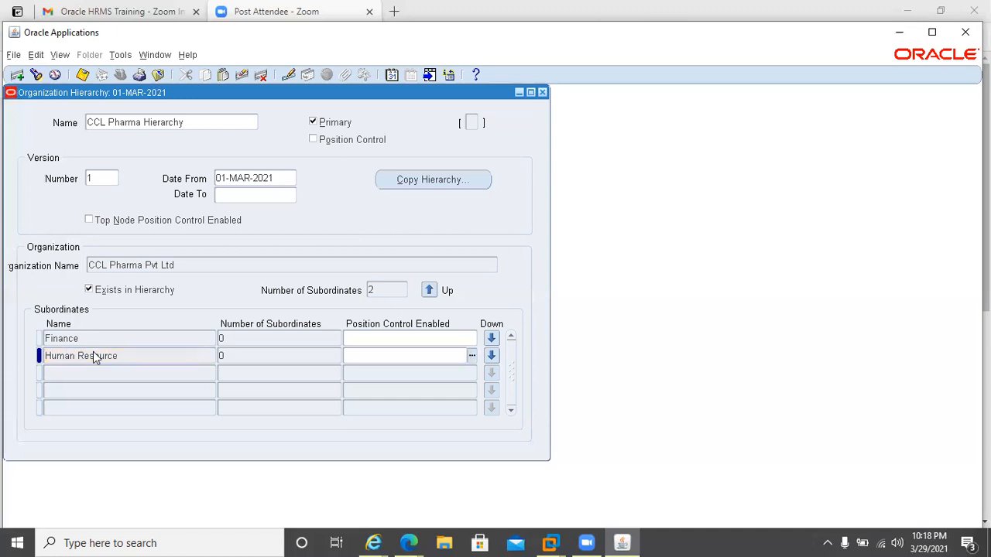
pyautogui.press('Tab')
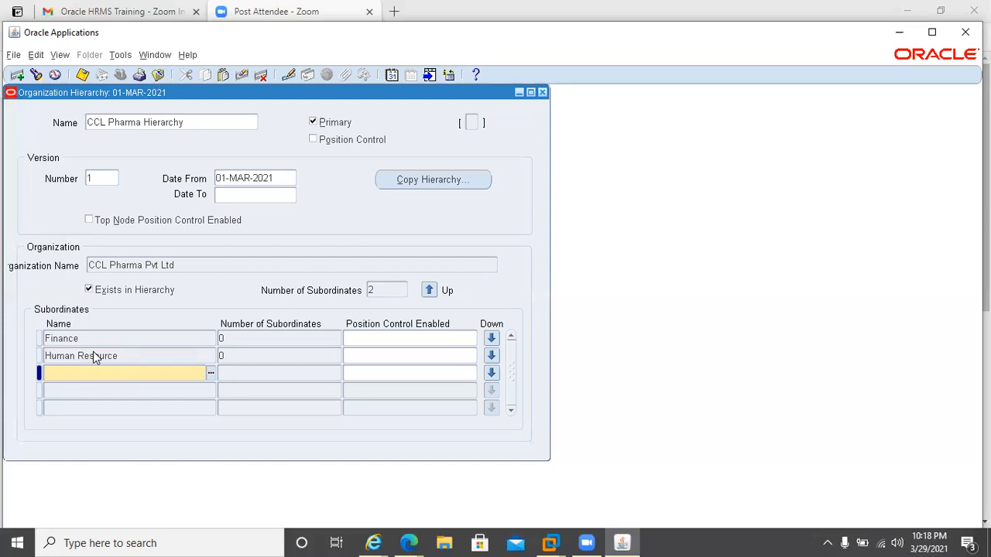
pyautogui.write('Information Technology')
pyautogui.press('Tab')
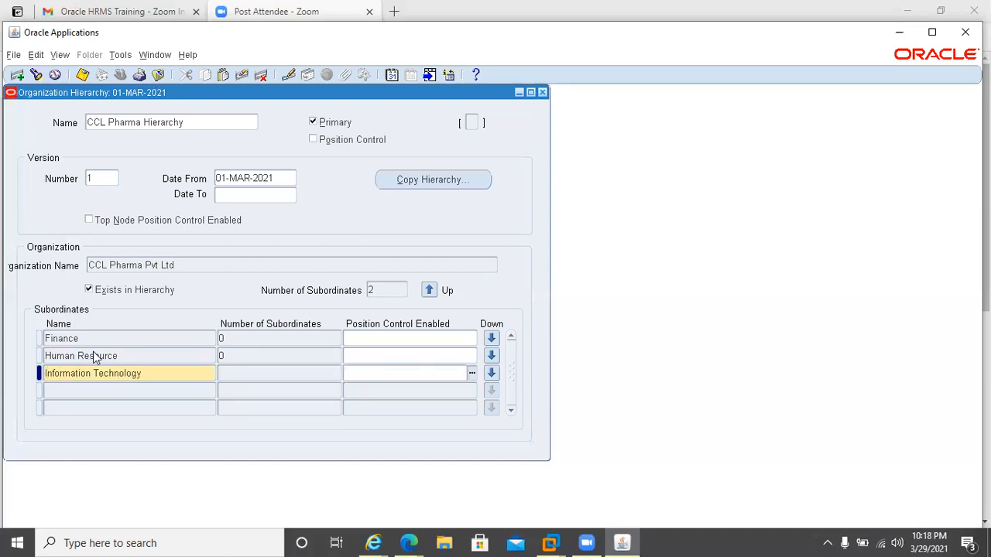
# Review the subordinate entries, requery the hierarchy and close the Organization Hierarchy form.
pyautogui.click(95, 356)
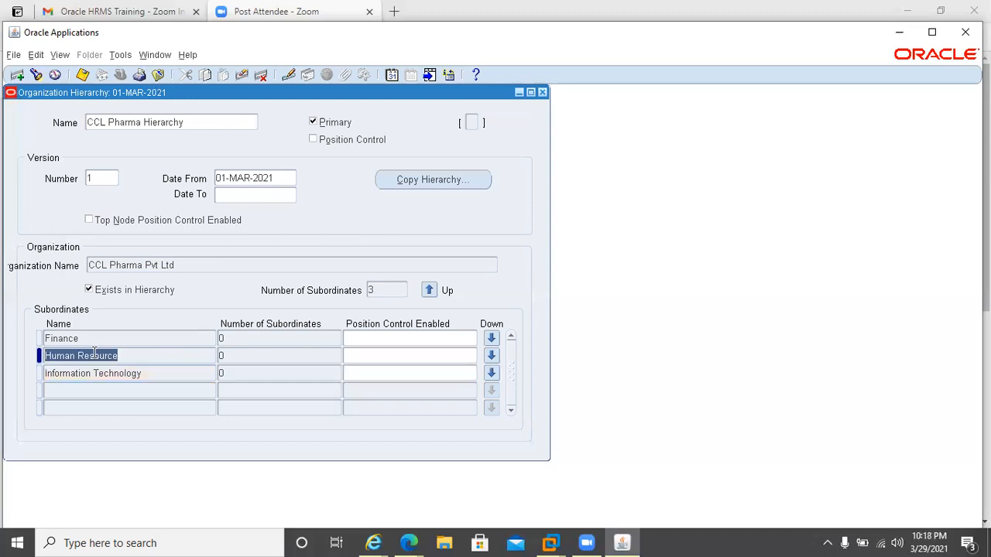
pyautogui.doubleClick(94, 355)
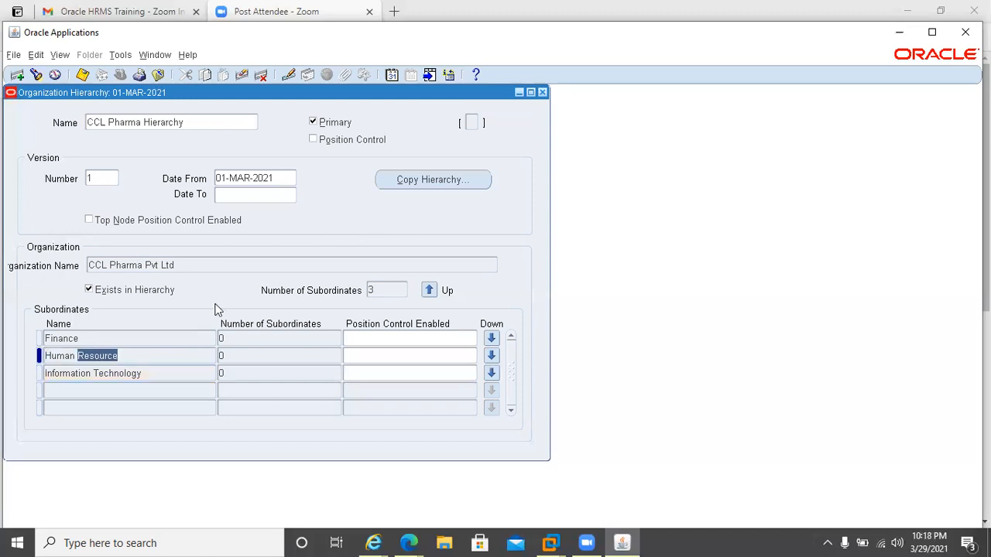
pyautogui.click(72, 335)
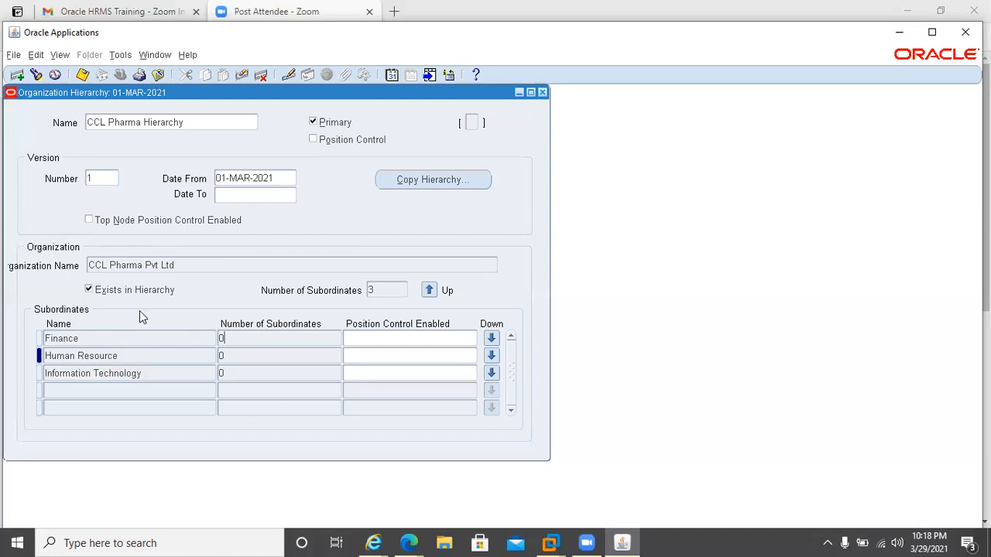
pyautogui.click(143, 265)
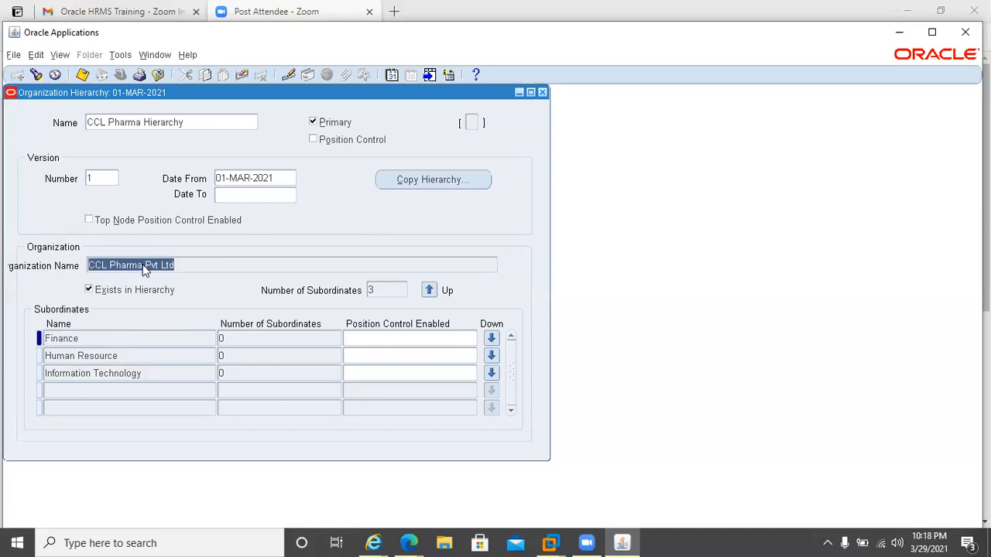
pyautogui.click(138, 267)
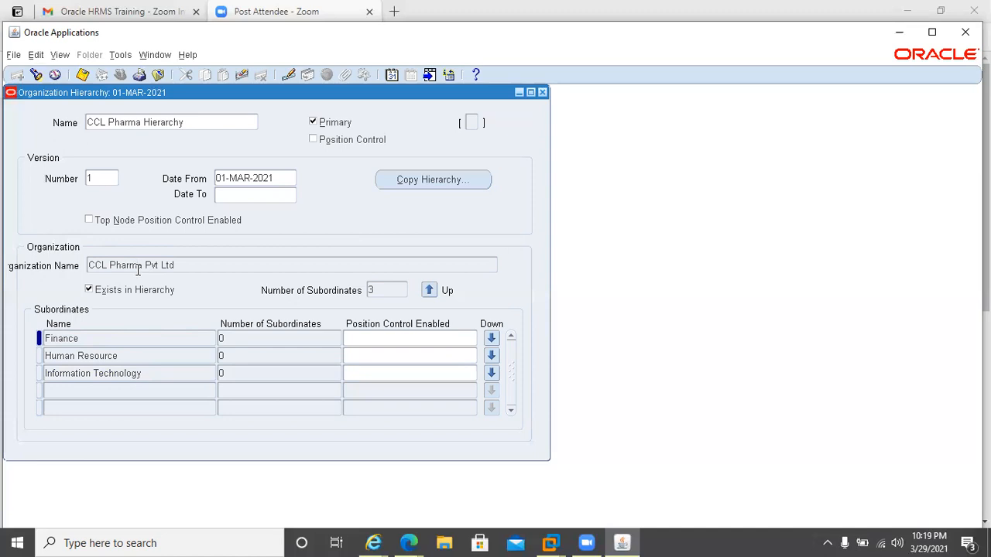
pyautogui.moveTo(138, 269); pyautogui.dragTo(164, 318)
pyautogui.click(152, 336)
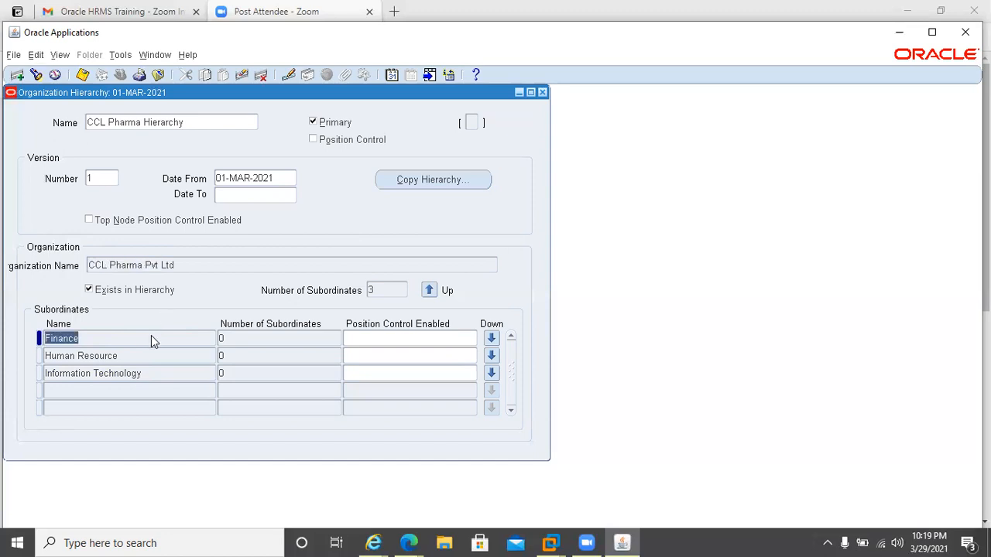
pyautogui.press('F11')
pyautogui.hotkey('ctrl', 'F11')
pyautogui.click(542, 93)
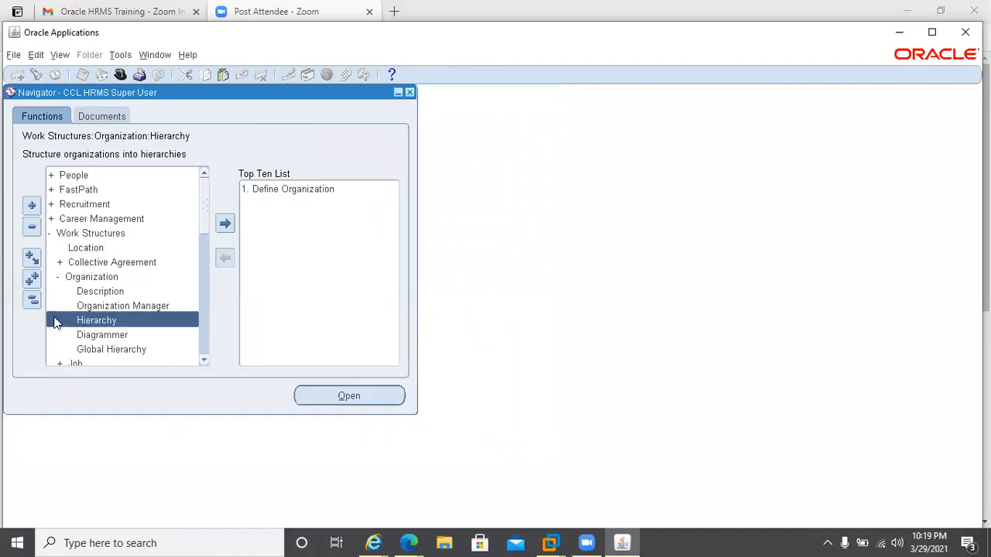
# Open the Diagrammer, query the CCL Pharma Hierarchy and open it in the hierarchy editor.
pyautogui.doubleClick(99, 341)
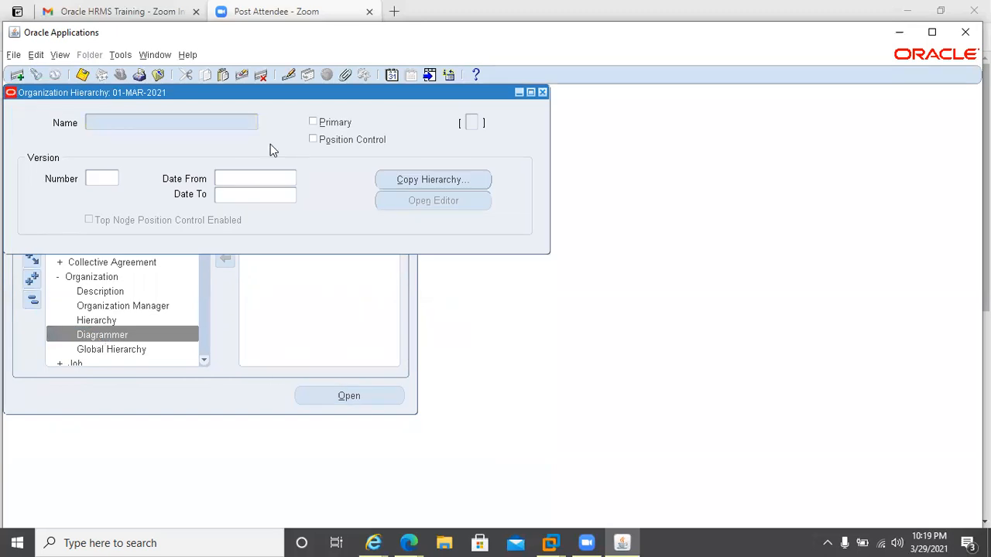
pyautogui.hotkey('ctrl', 'F11')
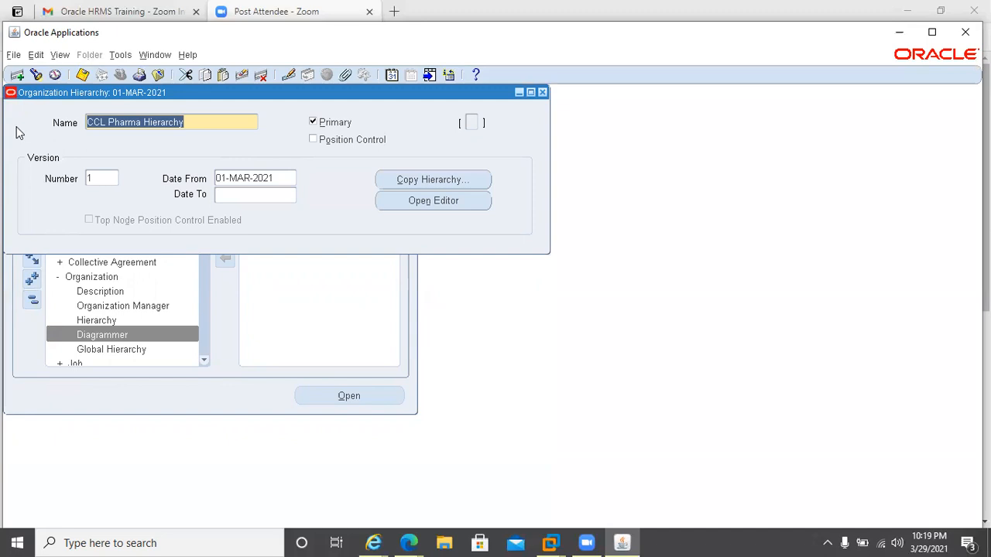
pyautogui.click(406, 203)
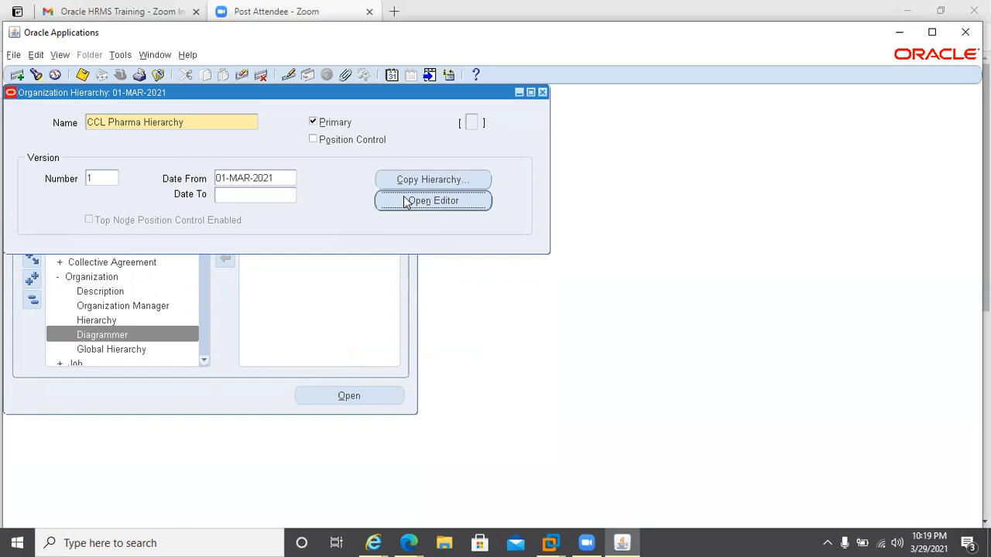
pyautogui.click(403, 198)
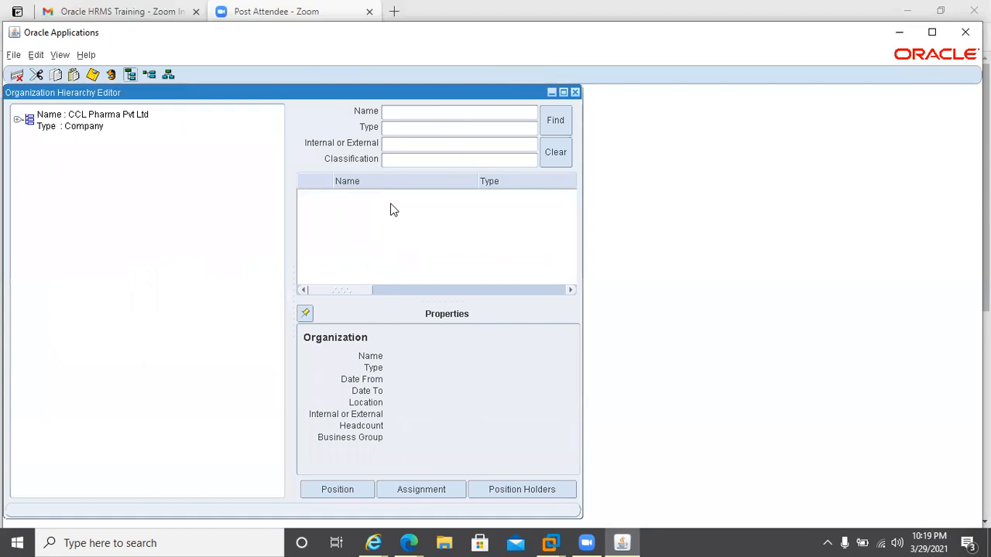
# Expand the company node, inspect the subordinate departments' properties, then close the editor and the hierarchy form.
pyautogui.click(17, 120)
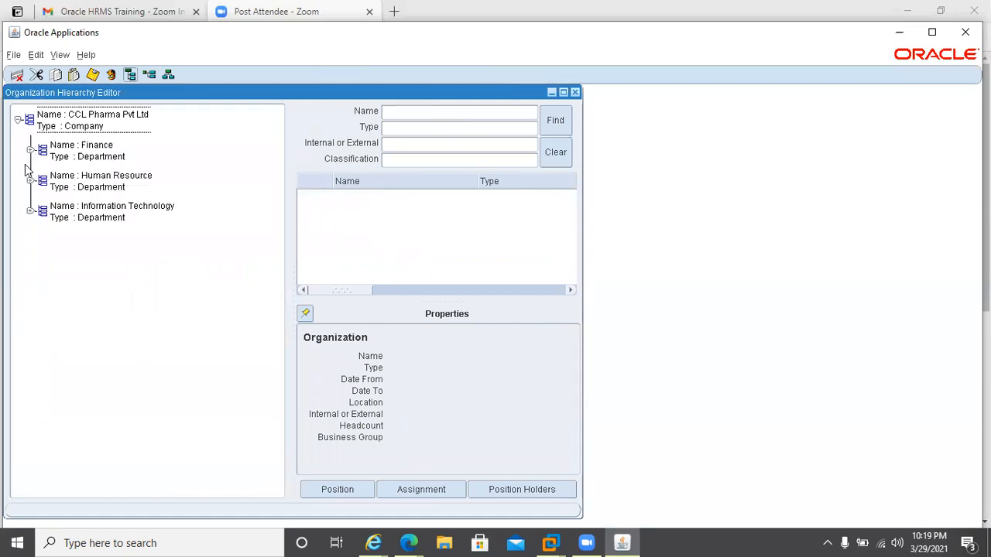
pyautogui.click(86, 160)
pyautogui.click(156, 220)
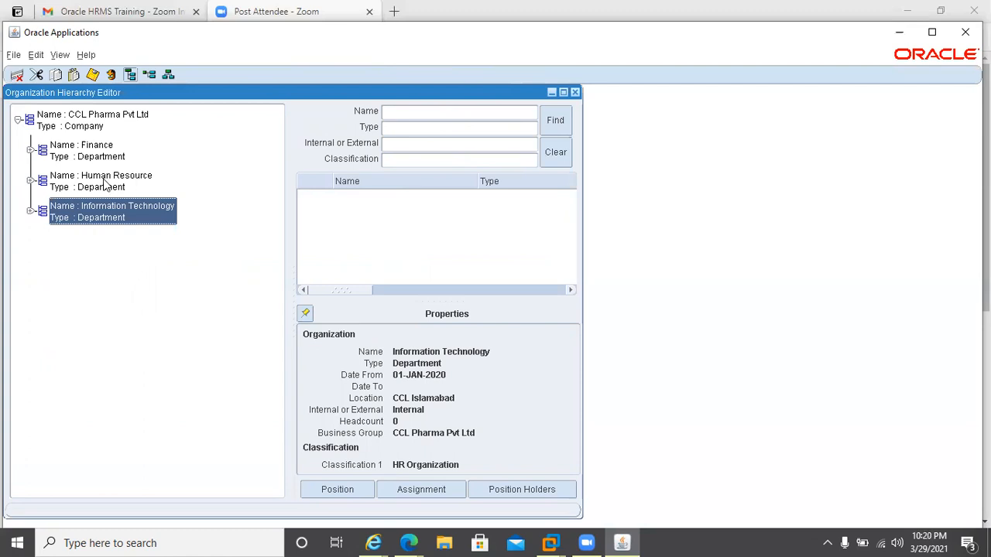
pyautogui.click(104, 182)
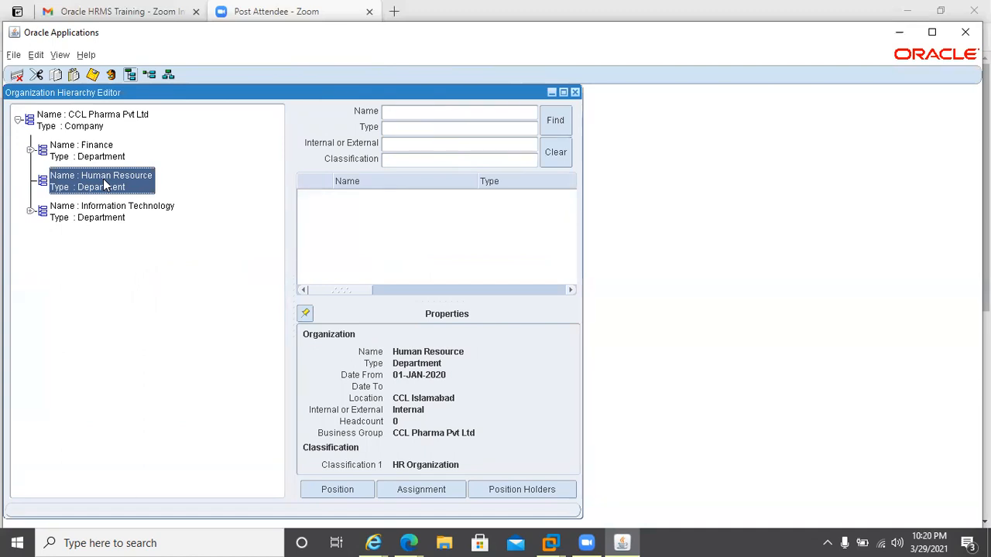
pyautogui.click(576, 93)
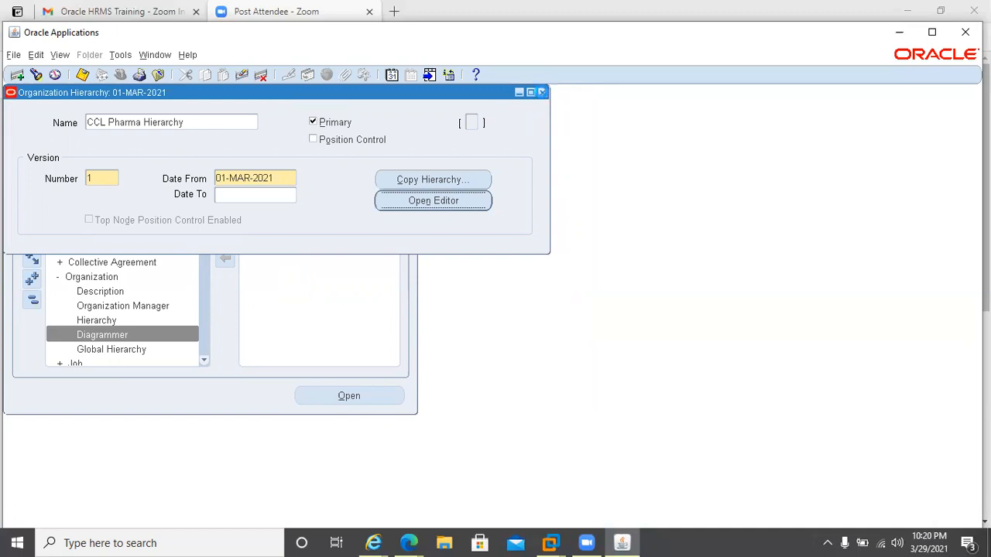
pyautogui.click(542, 93)
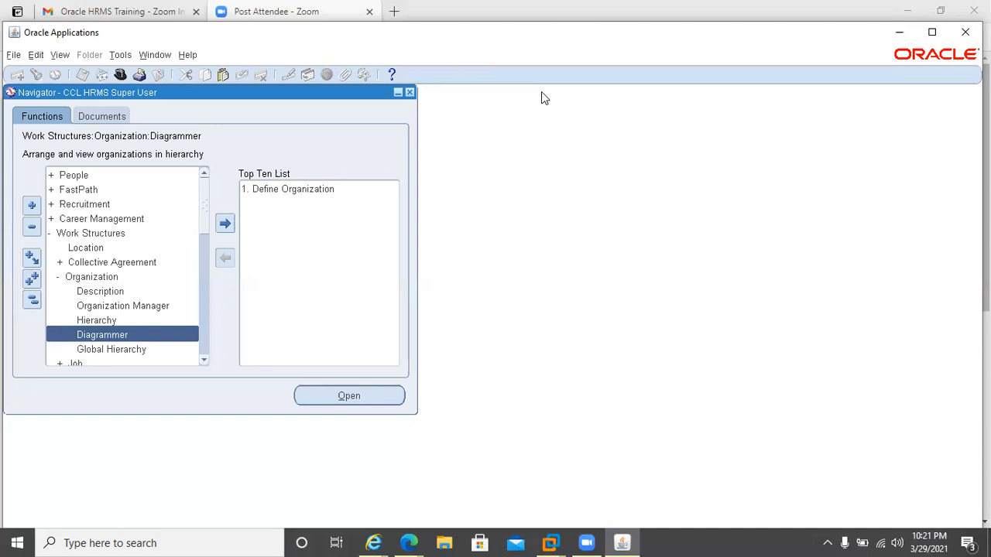
pyautogui.click(96, 308)
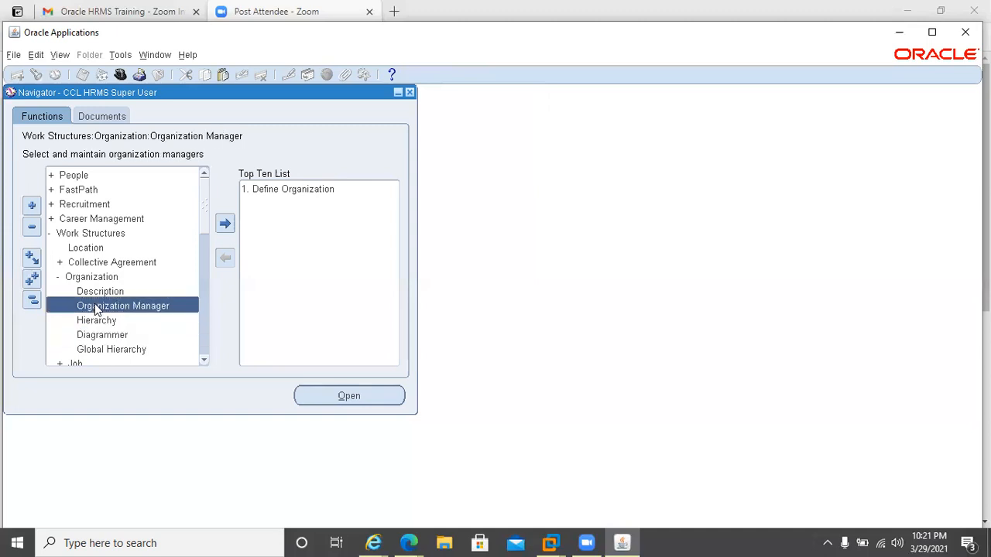
pyautogui.doubleClick(95, 306)
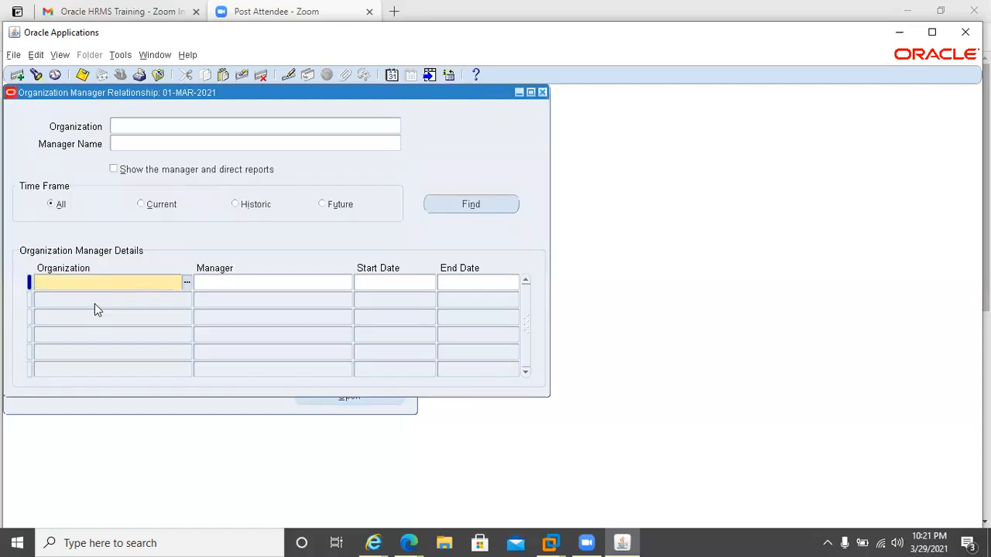
pyautogui.click(188, 122)
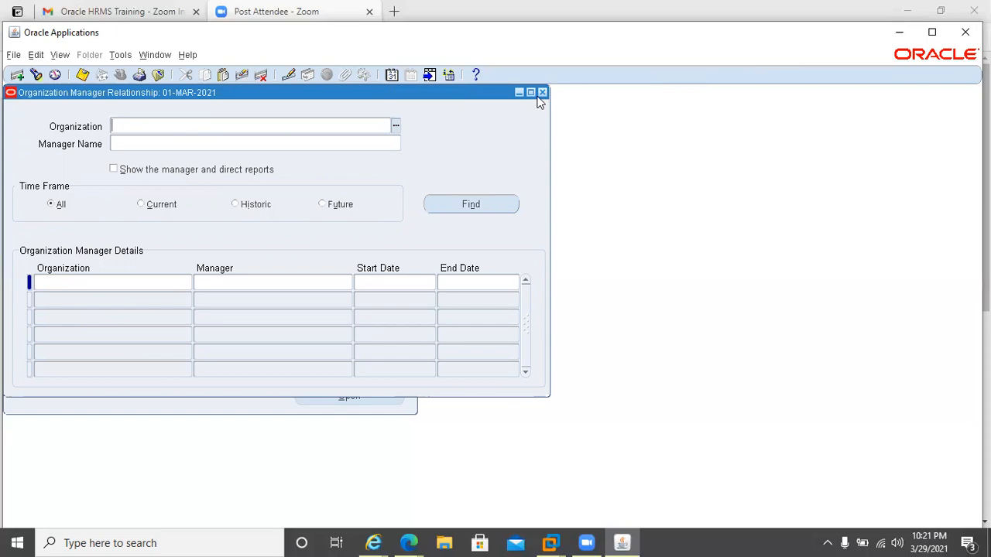
pyautogui.click(542, 92)
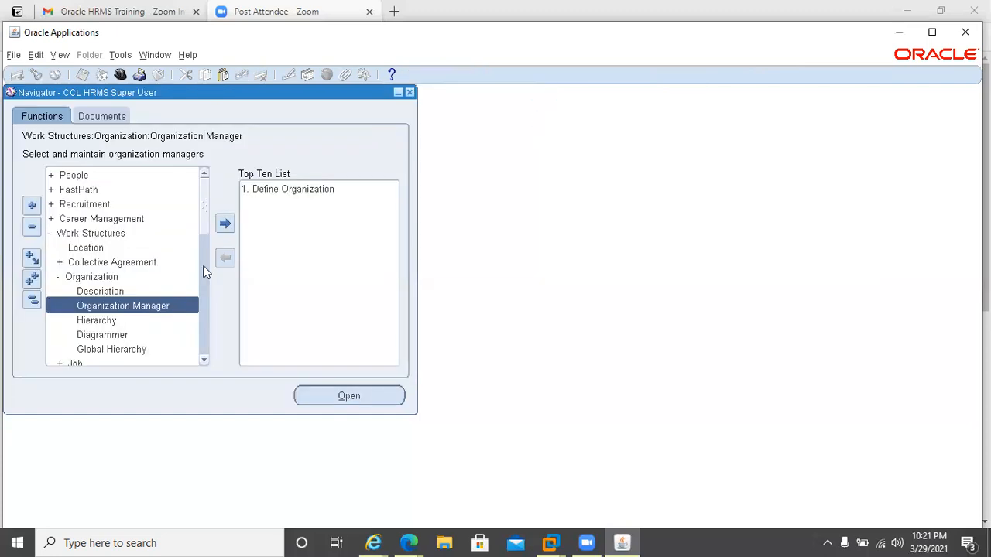
pyautogui.doubleClick(89, 291)
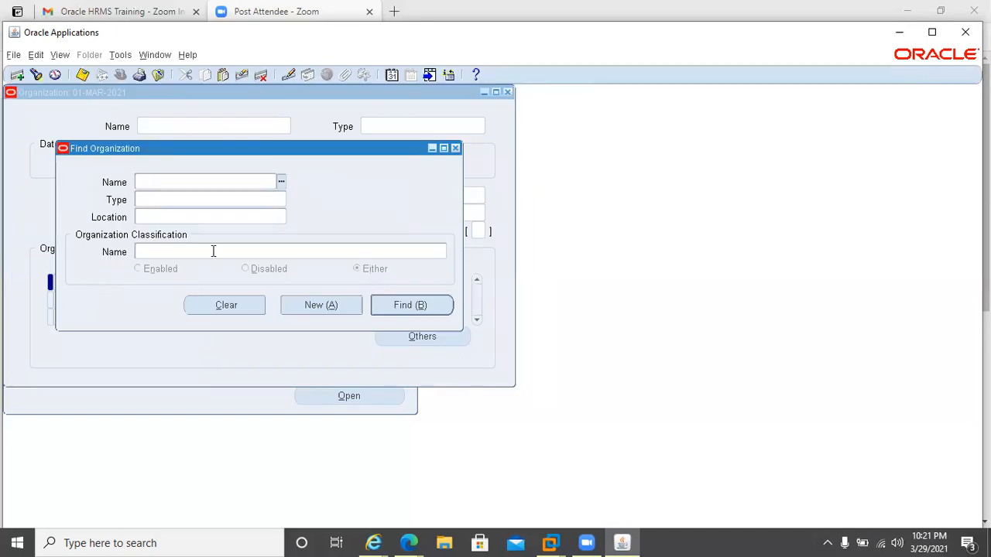
pyautogui.press('F4')
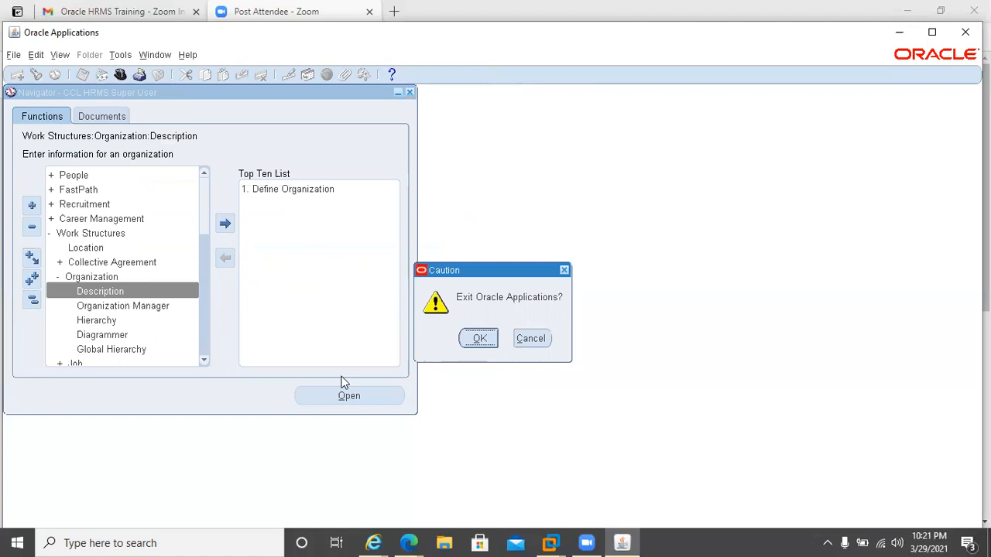
pyautogui.press('Escape')
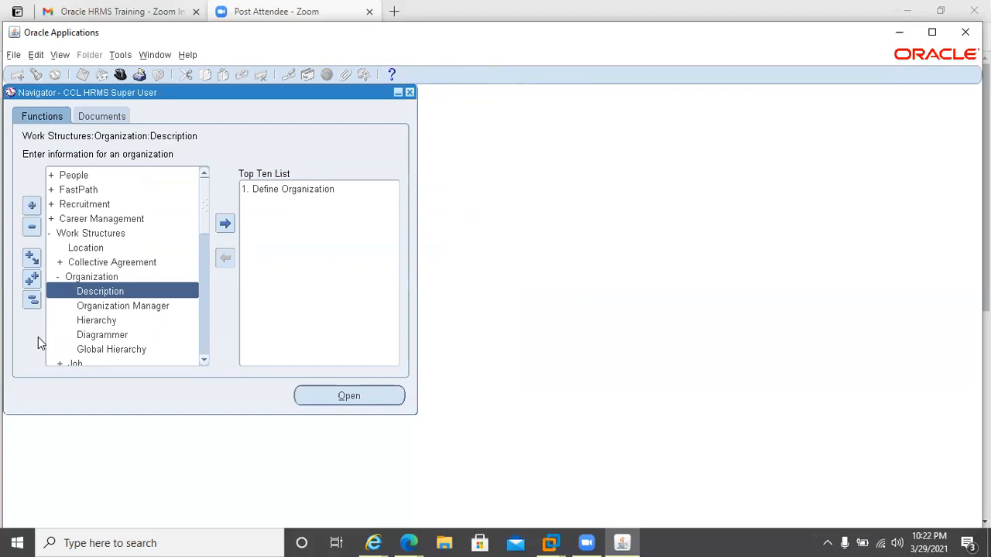
# Open the Organization Hierarchy form, query the CCL Pharma Hierarchy and drill down into the Human Resource department.
pyautogui.doubleClick(95, 323)
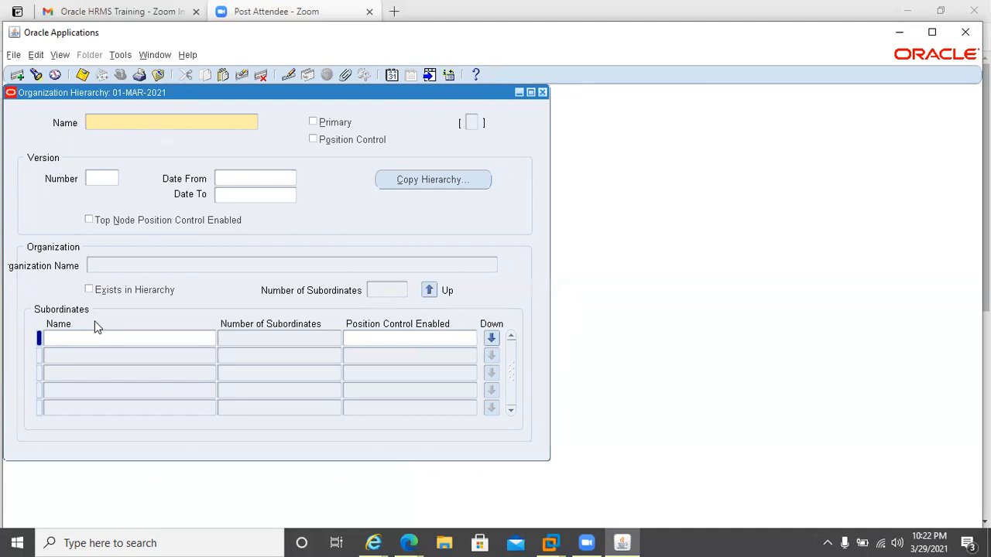
pyautogui.hotkey('ctrl', 'F11')
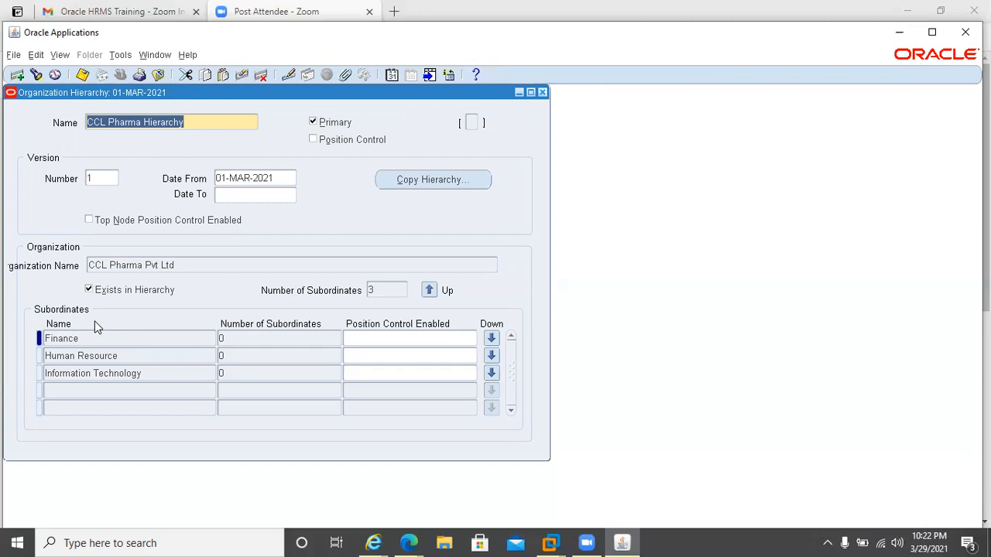
pyautogui.click(144, 122)
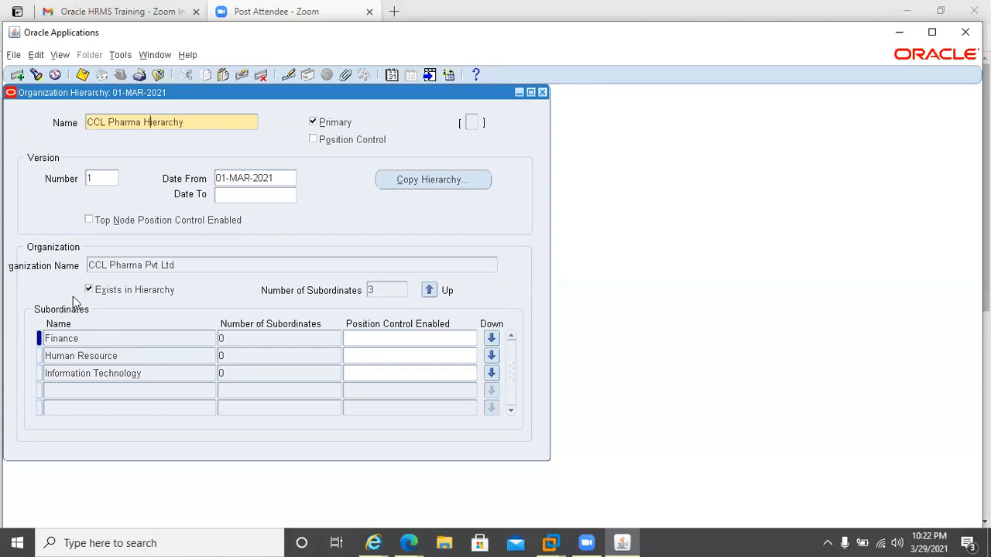
pyautogui.click(100, 361)
pyautogui.click(361, 370)
pyautogui.click(227, 373)
pyautogui.click(191, 372)
pyautogui.click(178, 353)
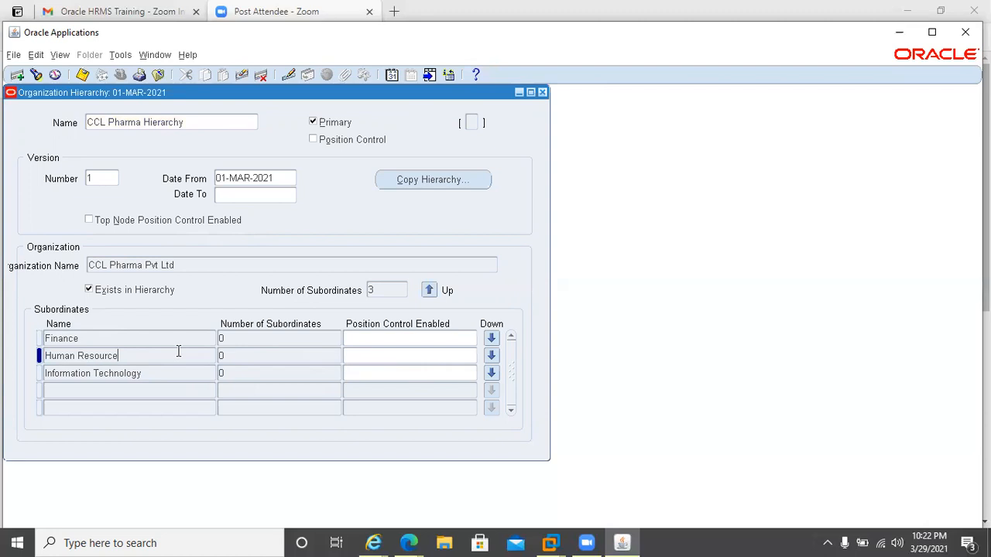
pyautogui.click(387, 356)
pyautogui.click(423, 373)
pyautogui.click(489, 356)
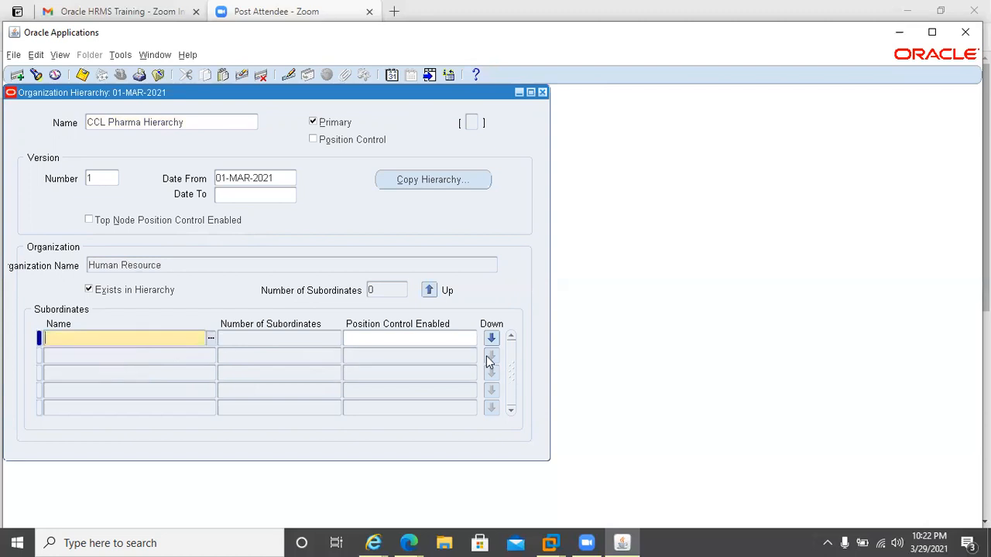
# Inspect the Human Resource node's organization name and move back up to the company level.
pyautogui.click(471, 341)
pyautogui.click(228, 268)
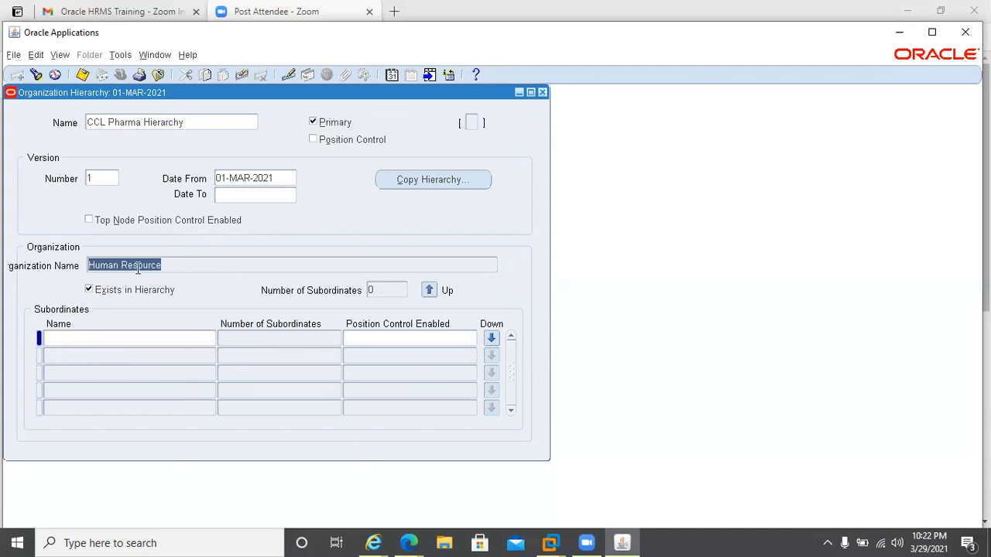
pyautogui.doubleClick(161, 263)
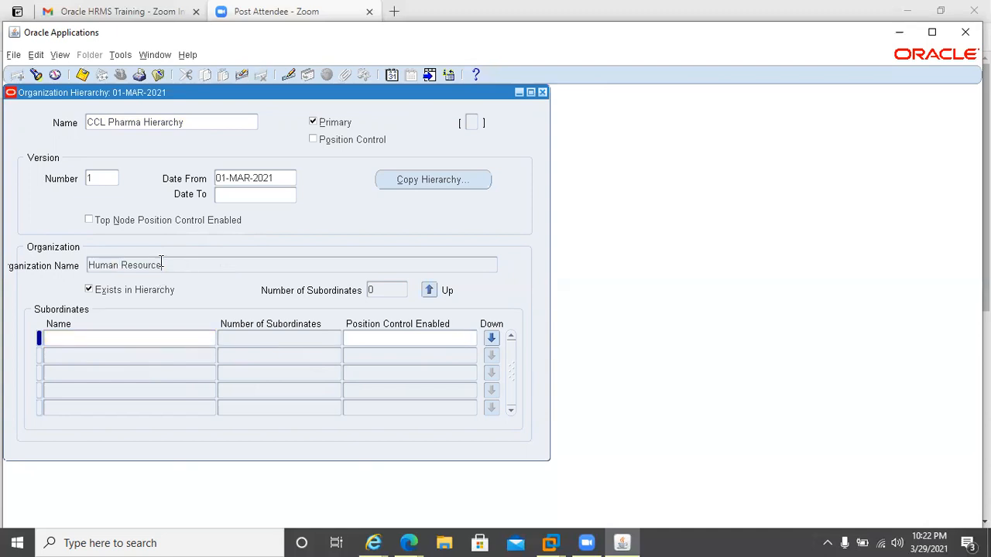
pyautogui.tripleClick(161, 263)
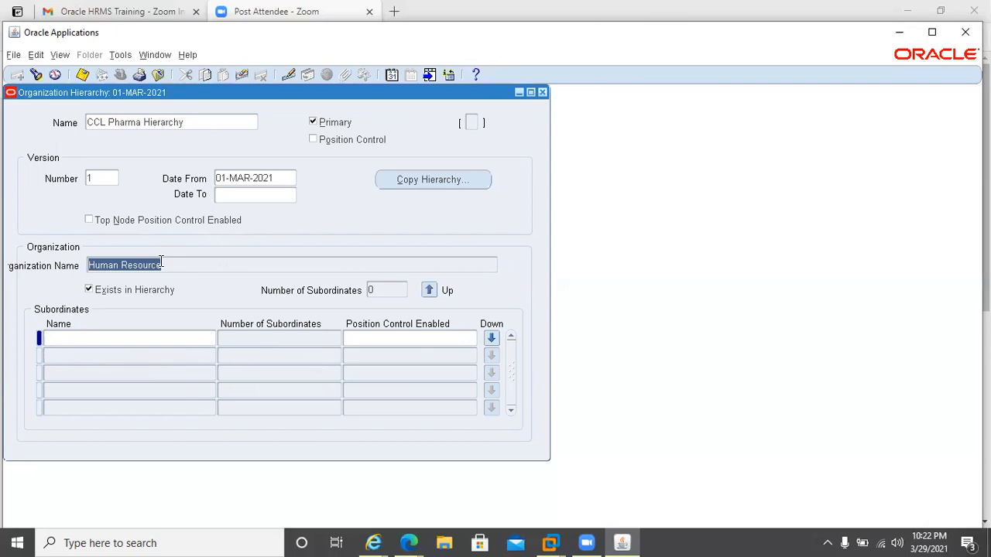
pyautogui.click(161, 263)
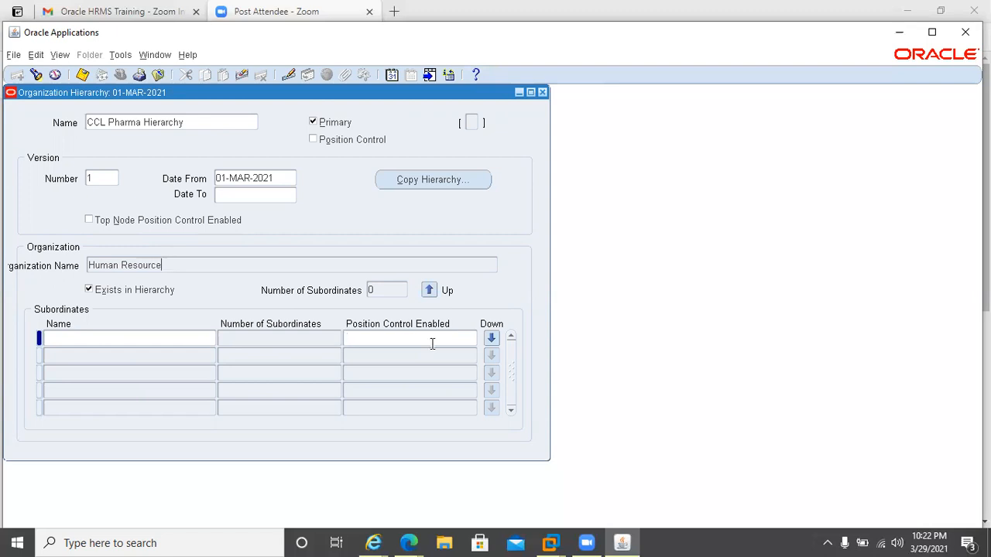
pyautogui.click(430, 291)
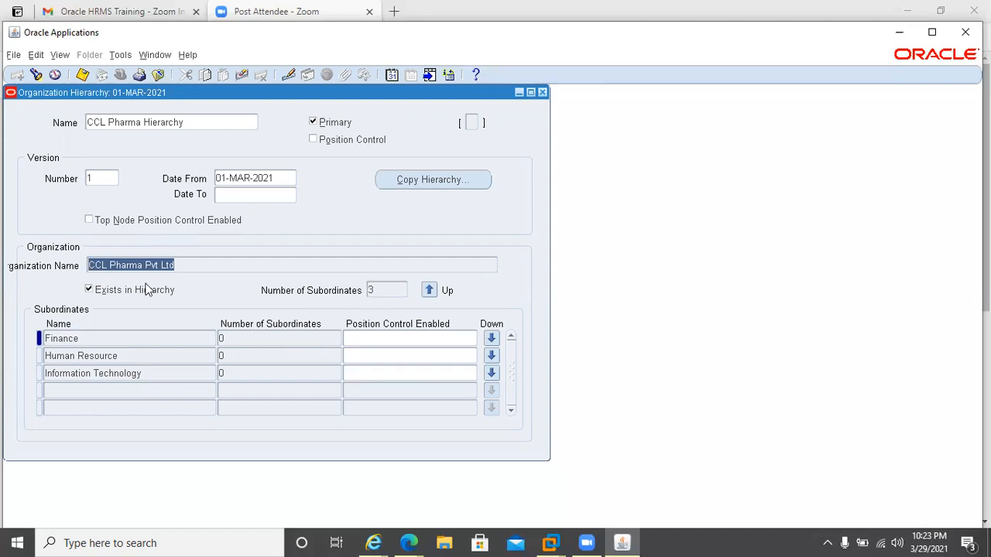
# Drill down into Information Technology, move back up to CCL Pharma Pvt Ltd, and close the hierarchy form.
pyautogui.click(196, 377)
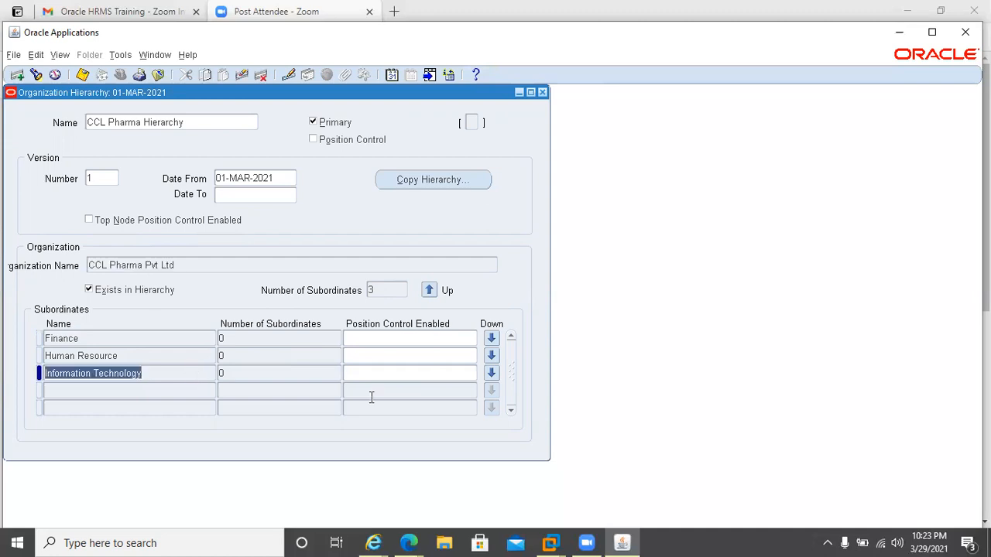
pyautogui.click(491, 373)
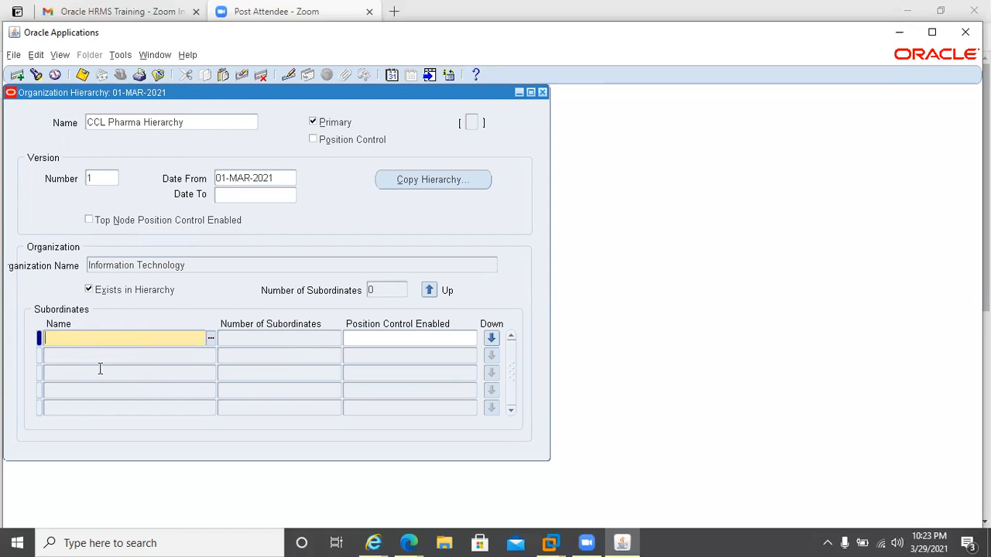
pyautogui.click(271, 346)
pyautogui.click(431, 291)
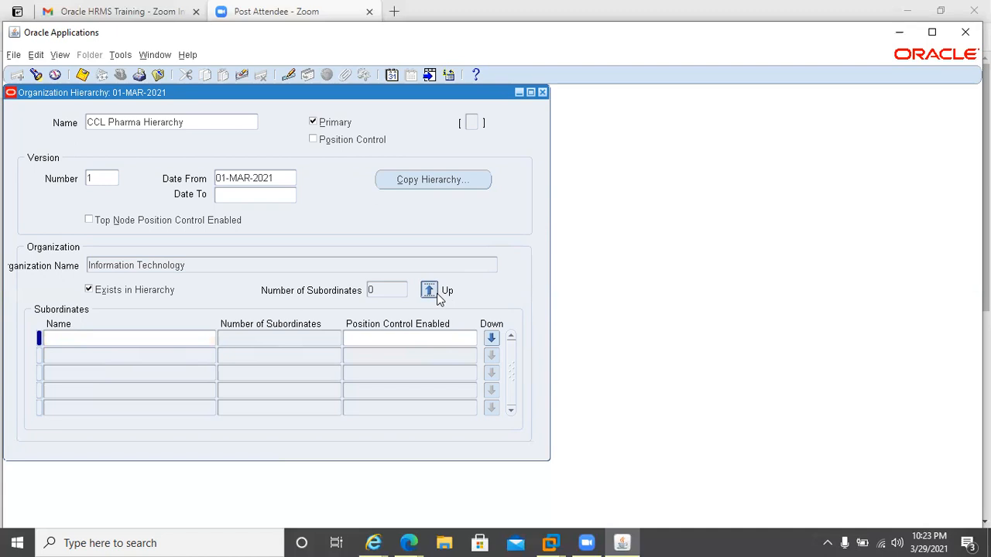
pyautogui.click(435, 292)
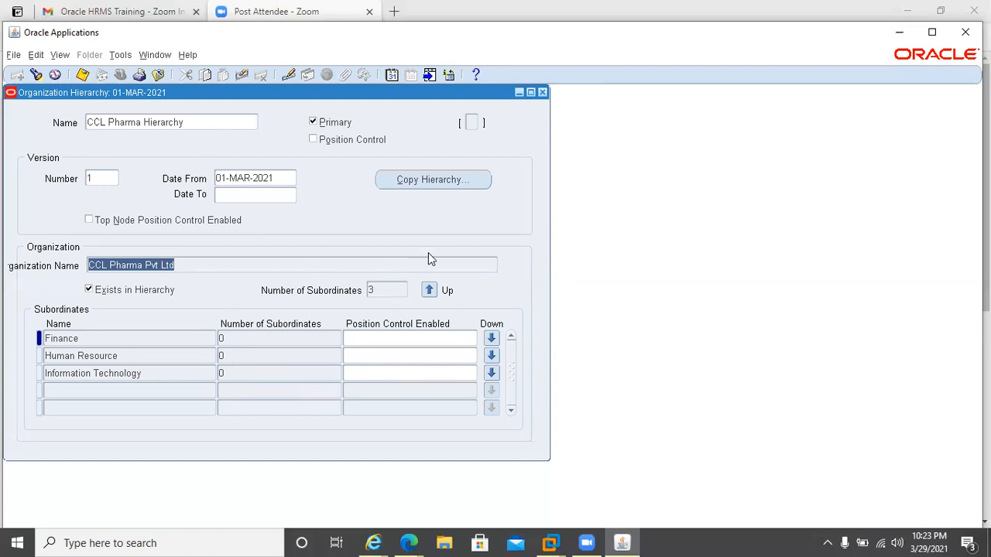
pyautogui.click(543, 92)
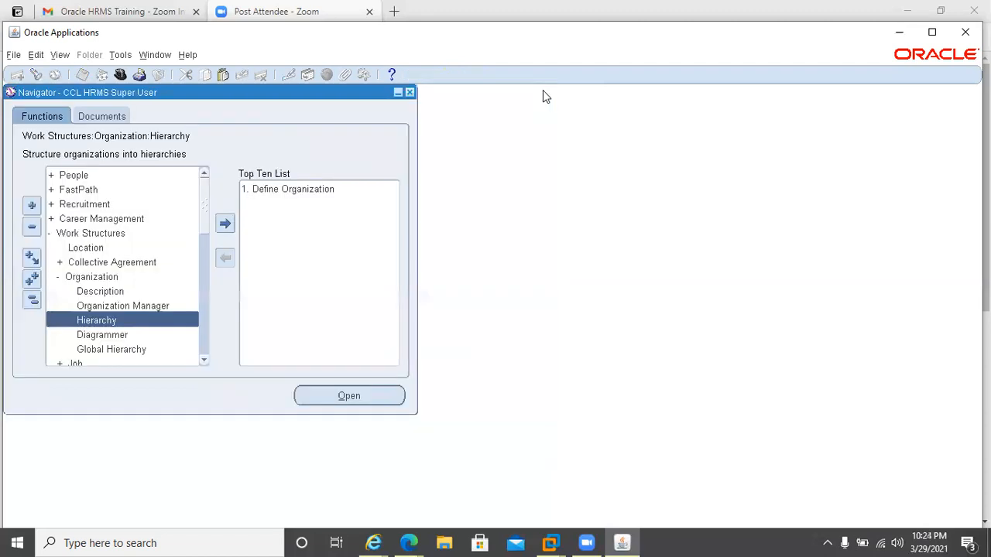
pyautogui.click(245, 304)
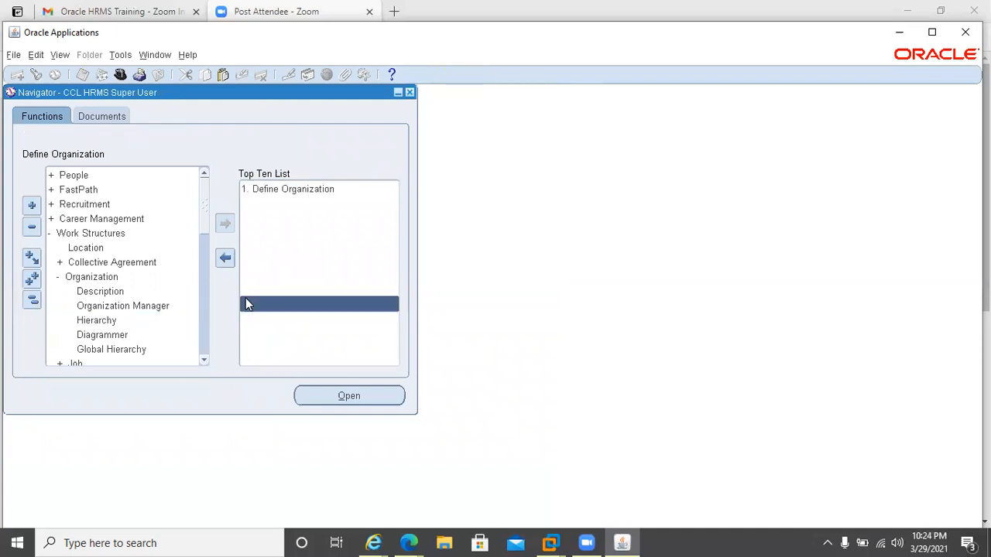
pyautogui.scroll(-4, 133, 349)
pyautogui.click(133, 350)
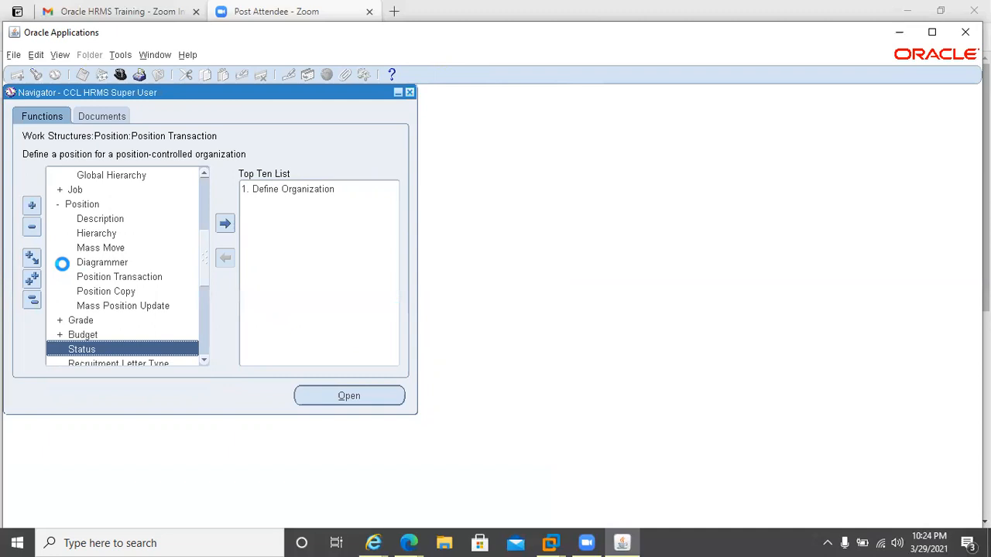
pyautogui.press('Up')
pyautogui.press('Up')
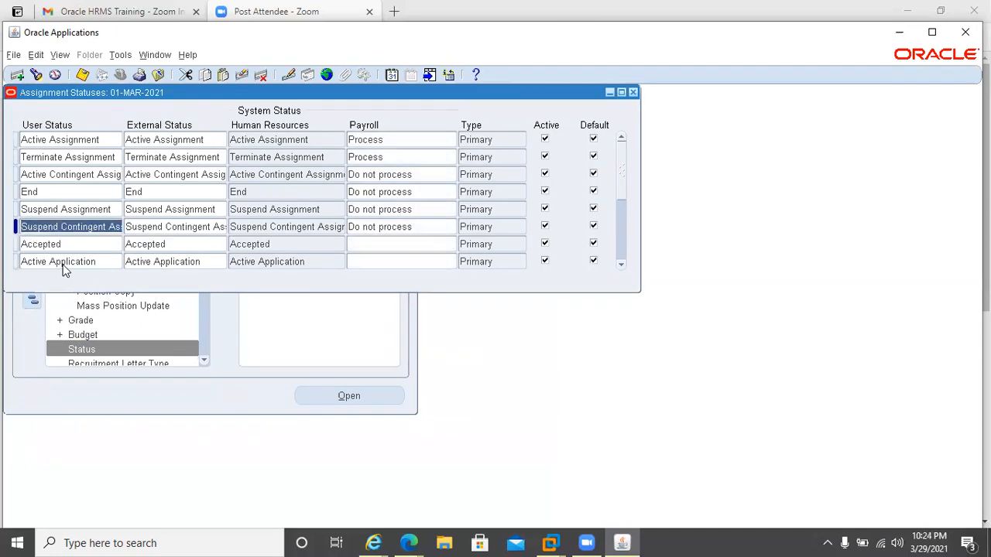
pyautogui.press('F4')
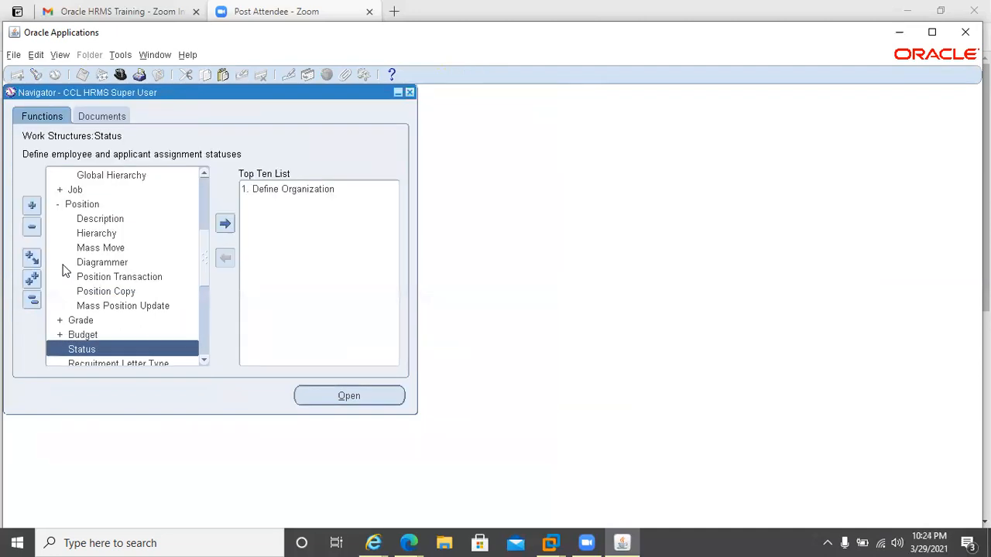
# Open the People form from the navigator.
pyautogui.press('Up')
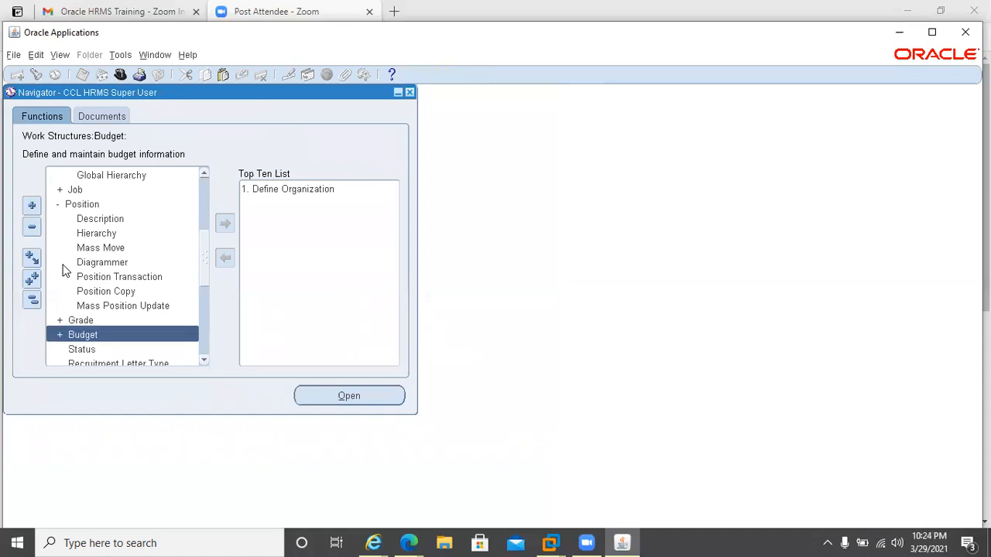
pyautogui.press('Up')
pyautogui.press('Up')
pyautogui.press('Up')
pyautogui.press('Up')
pyautogui.press('Up')
pyautogui.press('Up')
pyautogui.press('Up')
pyautogui.press('Up')
pyautogui.press('Up')
pyautogui.press('Up')
pyautogui.press('Up')
pyautogui.press('Up')
pyautogui.press('Up')
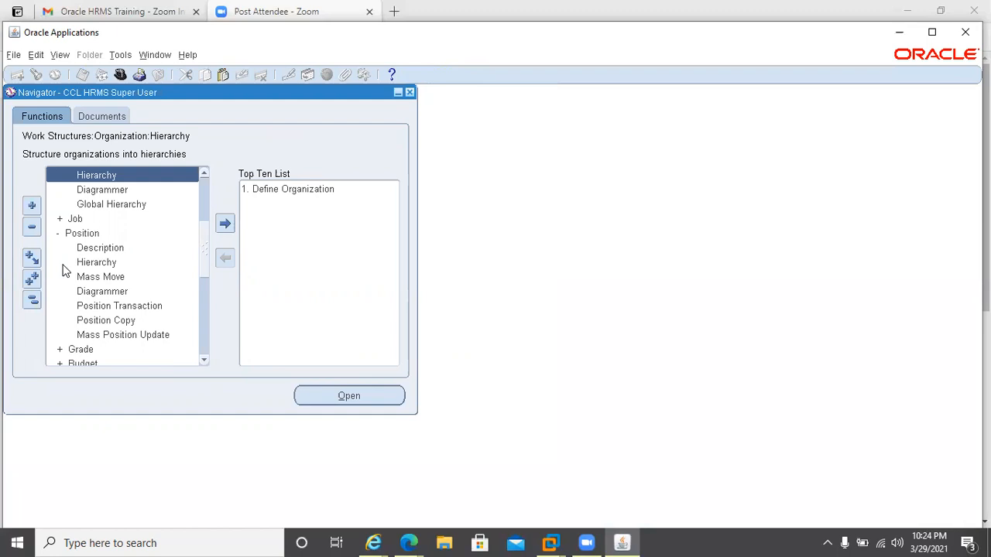
pyautogui.press('Up')
pyautogui.press('Up')
pyautogui.press('Up')
pyautogui.press('Up')
pyautogui.press('Up')
pyautogui.press('Up')
pyautogui.press('Up')
pyautogui.press('Up')
pyautogui.press('Up')
pyautogui.press('Up')
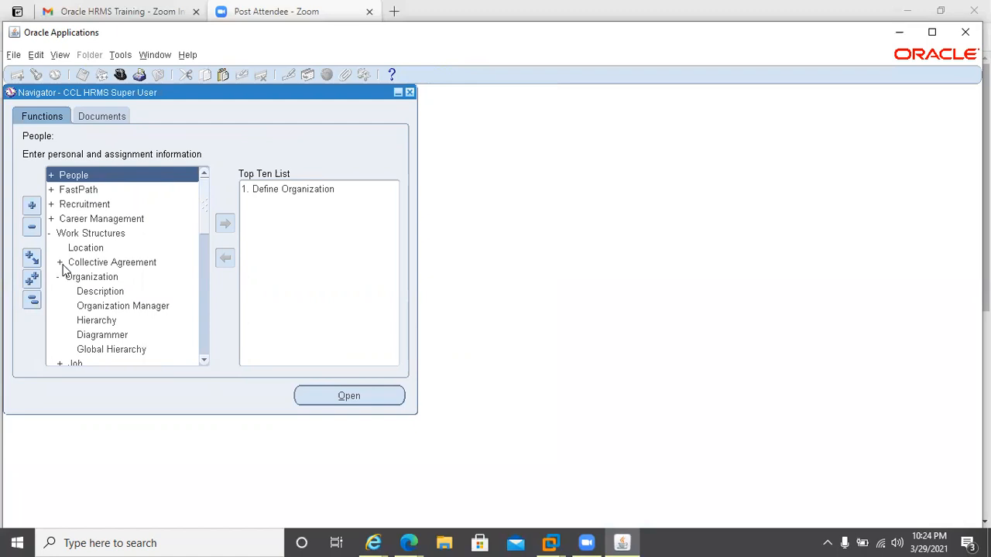
pyautogui.press('Return')
pyautogui.press('Return')
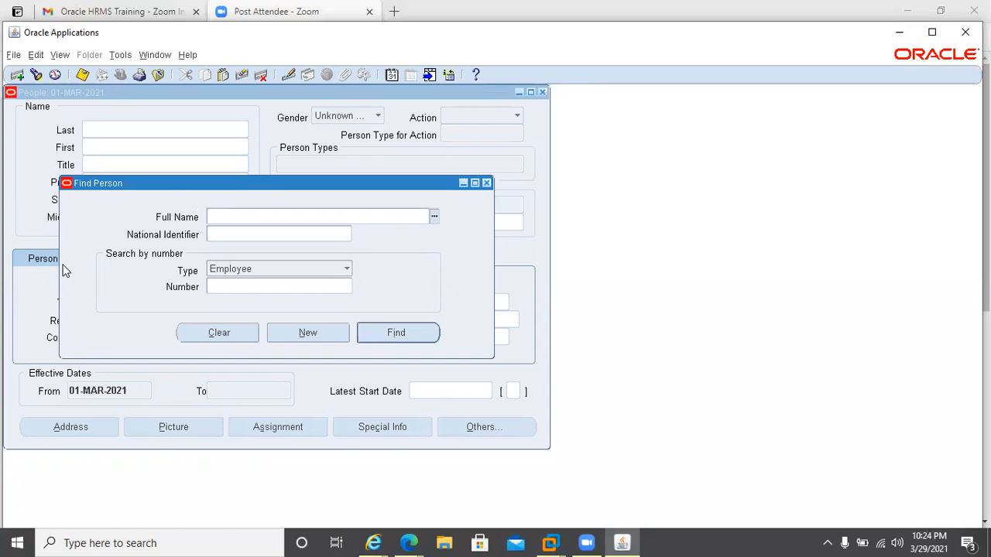
# Reset the effective date to today's date, 29-MAR-2021.
pyautogui.hotkey('ctrl', 'l')
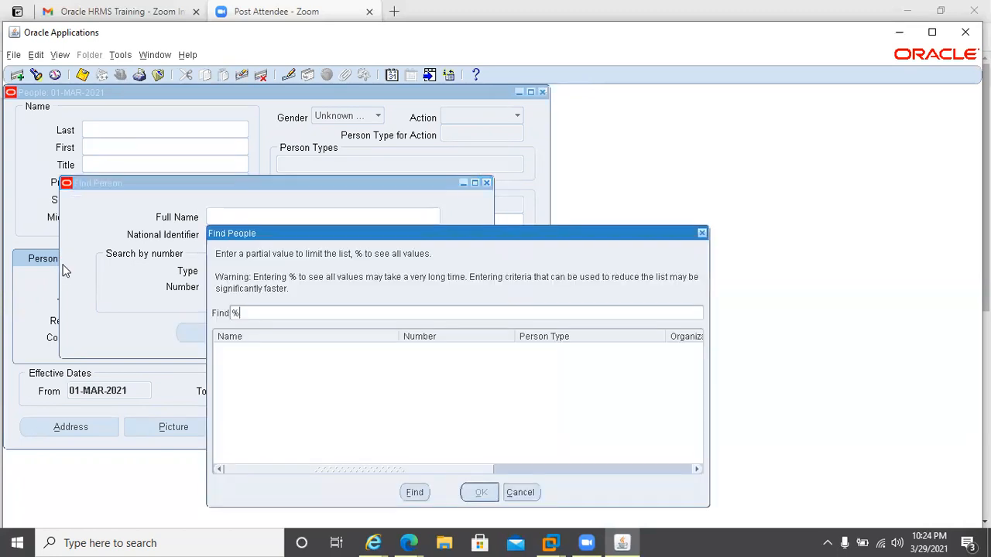
pyautogui.press('BackSpace')
pyautogui.press('Escape')
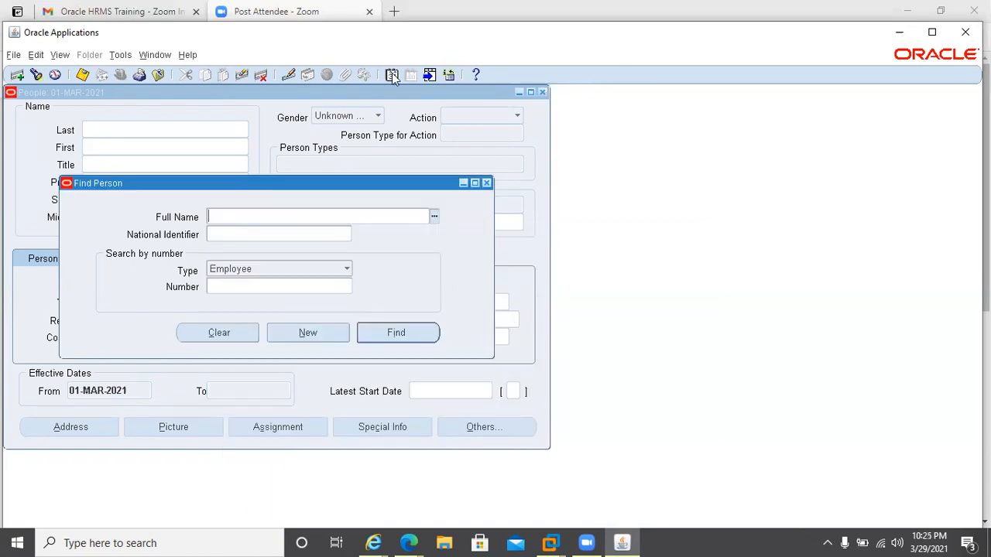
pyautogui.click(393, 75)
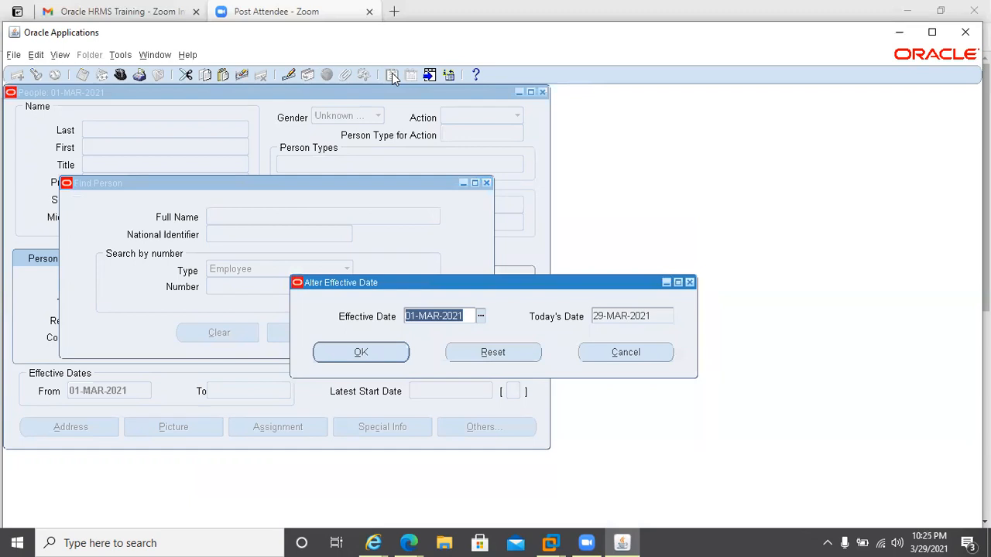
pyautogui.click(464, 357)
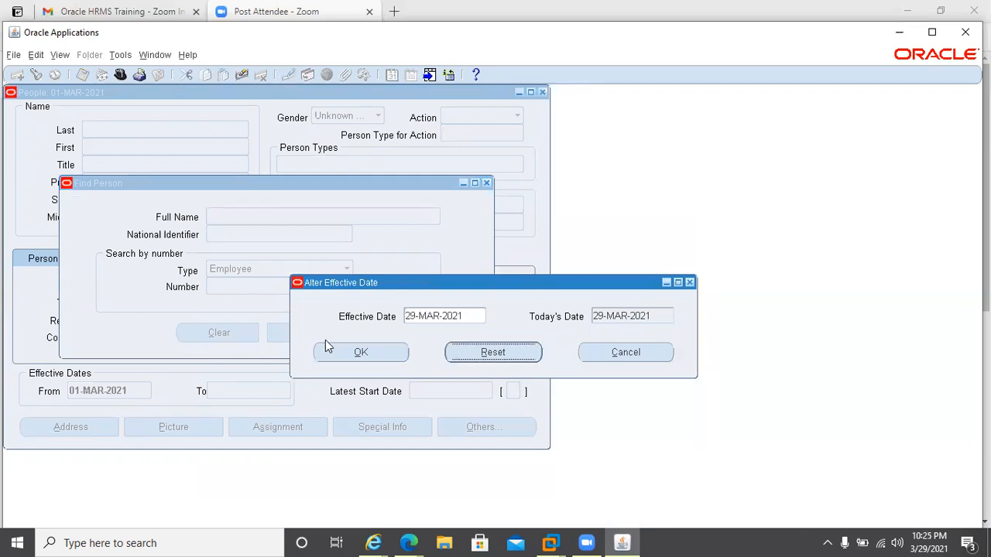
pyautogui.click(351, 356)
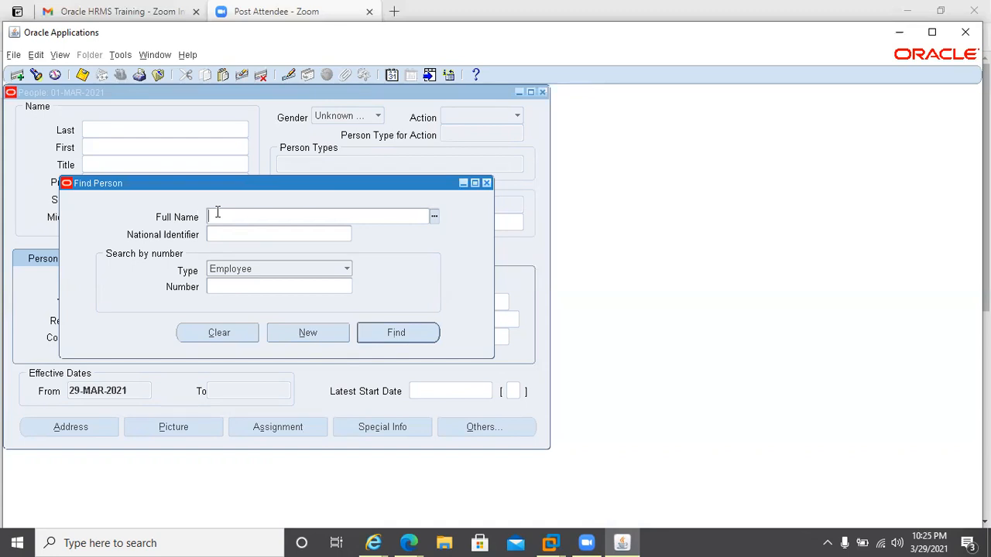
# Find and open the existing employee record from the Find Person list in the People form.
pyautogui.doubleClick(218, 216)
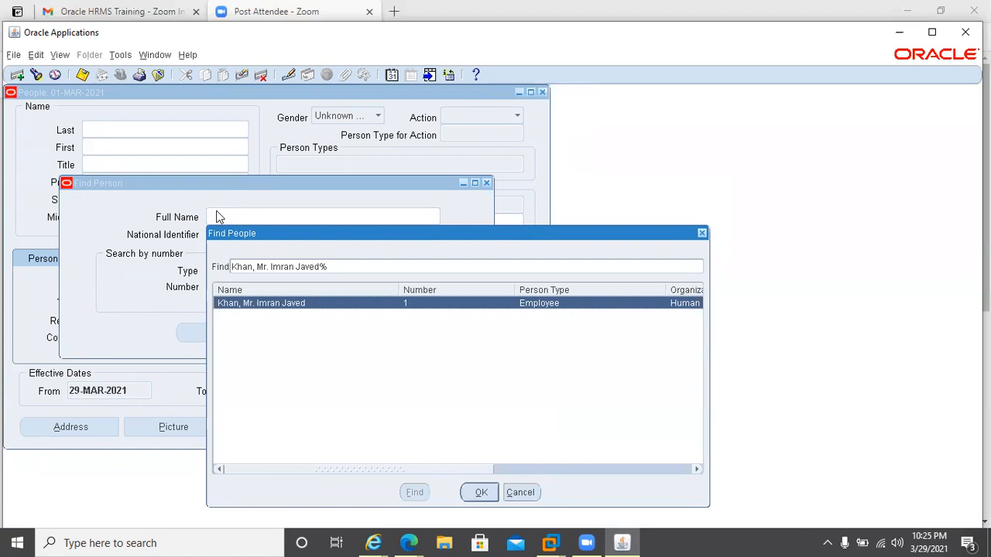
pyautogui.click(481, 493)
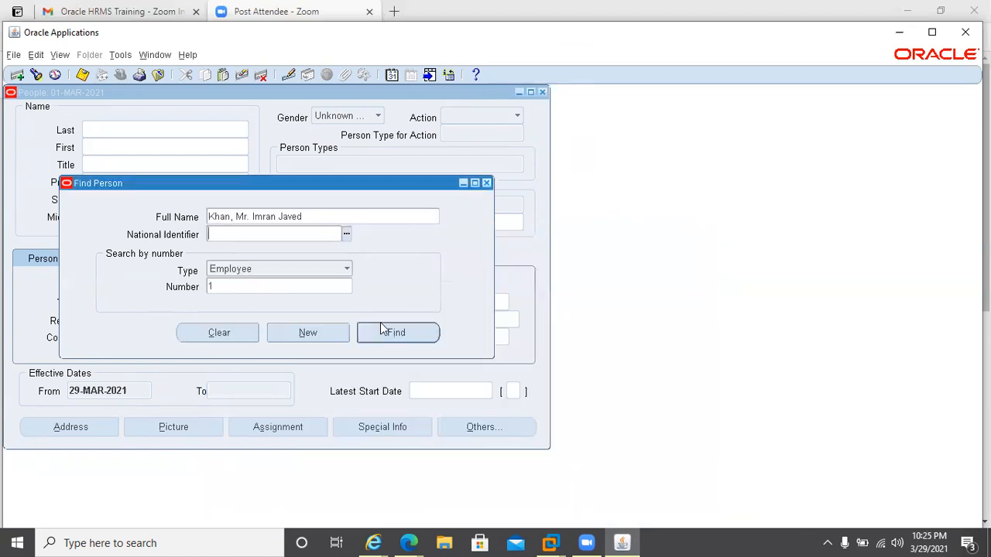
pyautogui.click(380, 325)
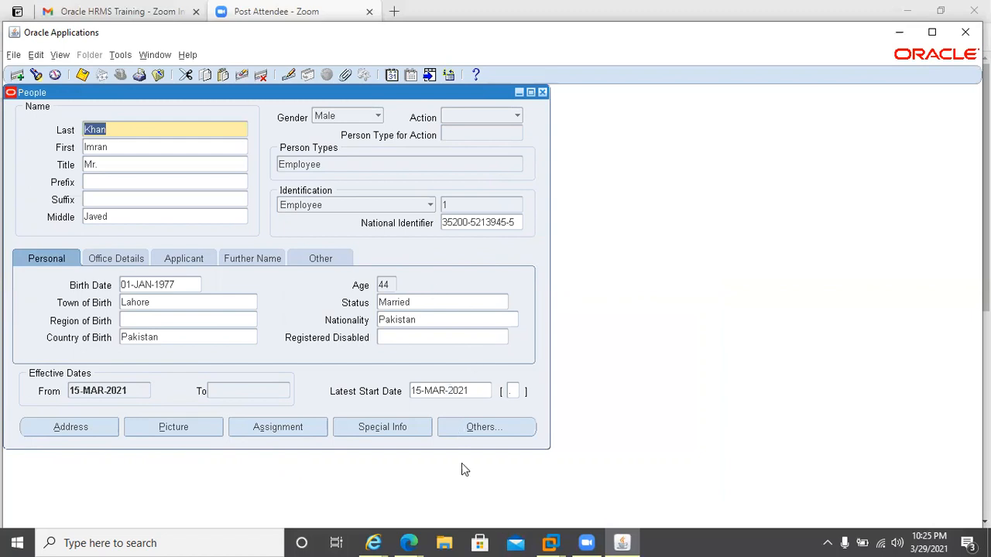
pyautogui.click(476, 427)
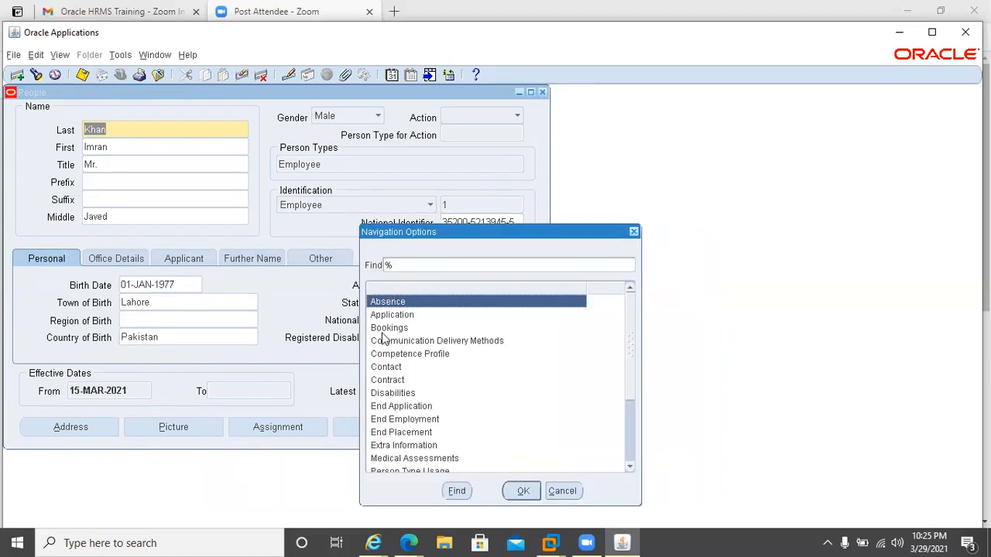
pyautogui.click(378, 369)
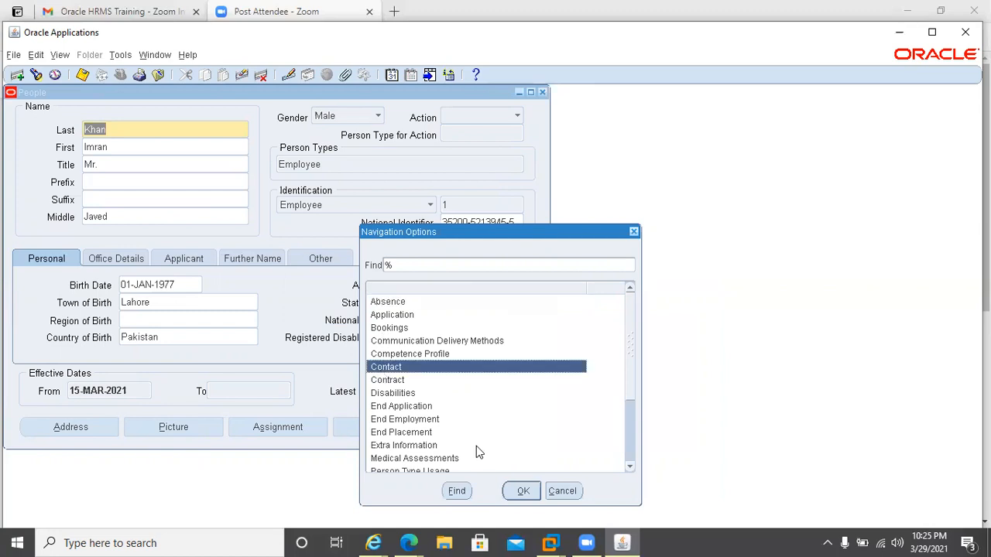
pyautogui.write('p')
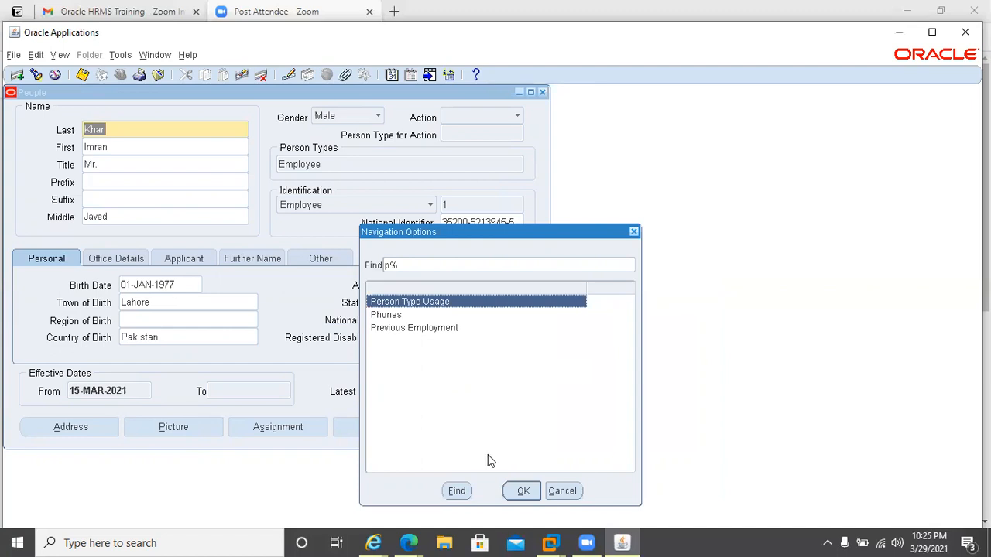
pyautogui.press('BackSpace')
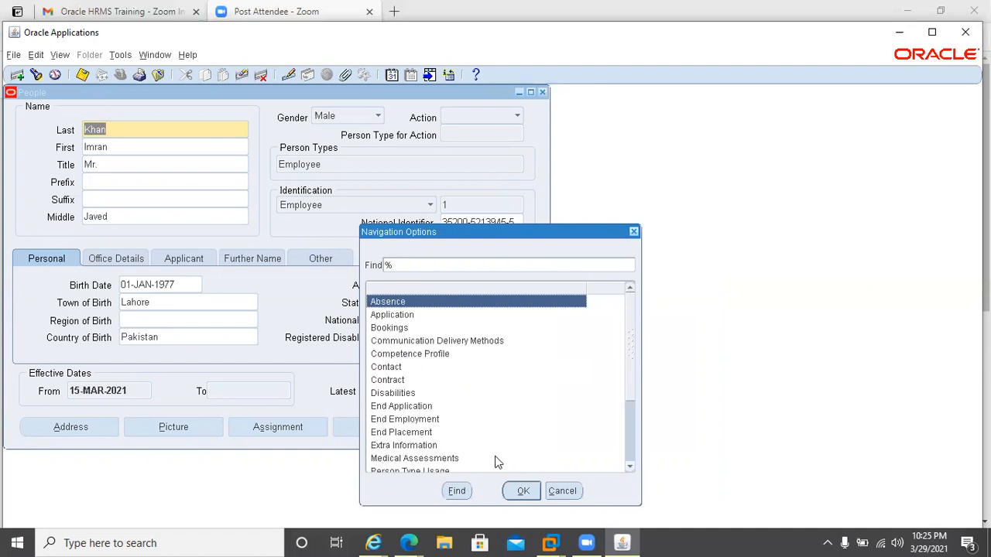
pyautogui.click(561, 492)
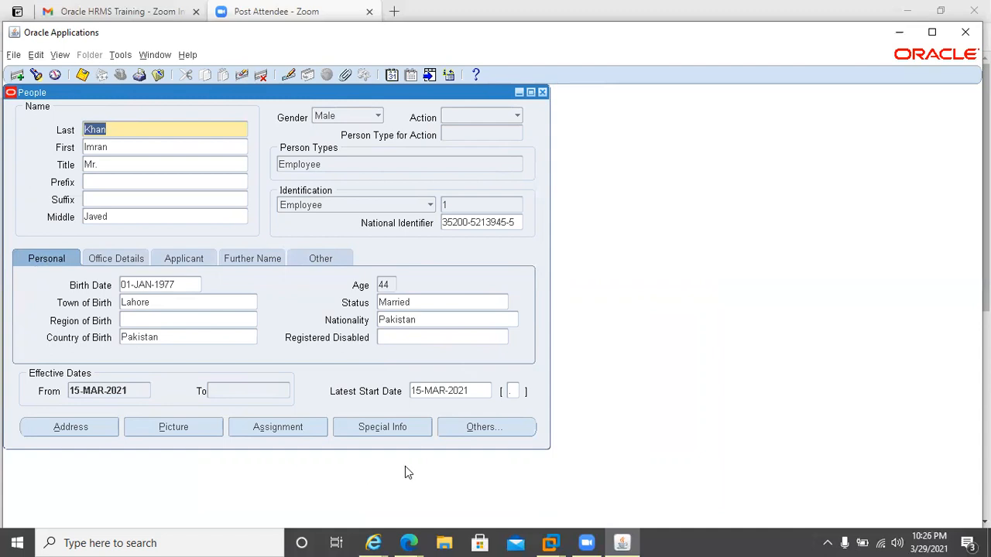
# Open the employee's Contact window through the Others navigation options.
pyautogui.click(474, 428)
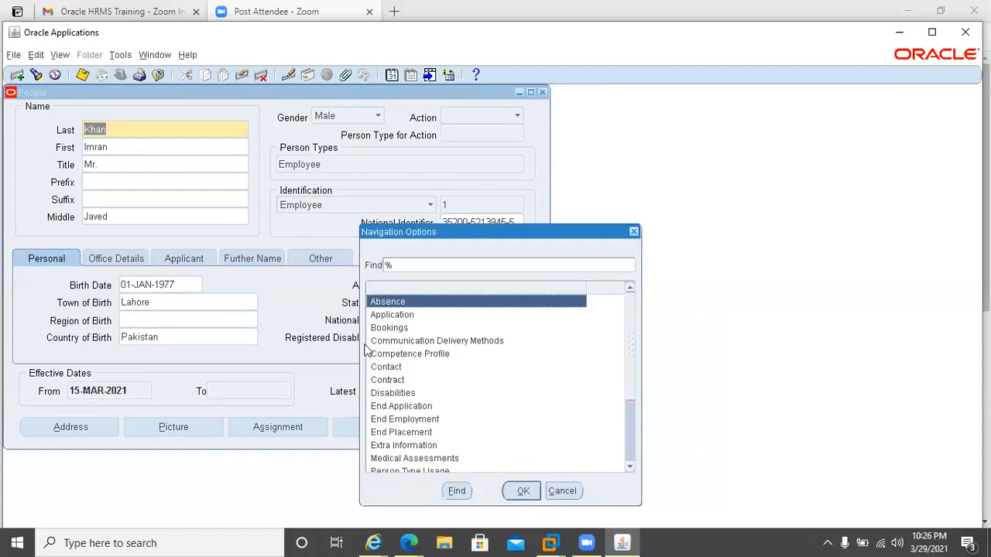
pyautogui.write('co')
pyautogui.press('Down')
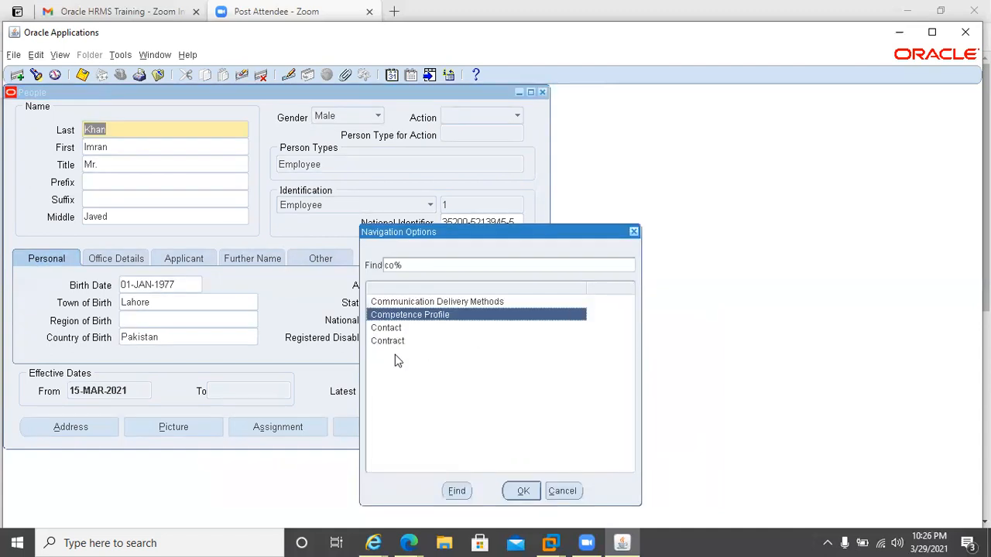
pyautogui.press('Down')
pyautogui.press('Return')
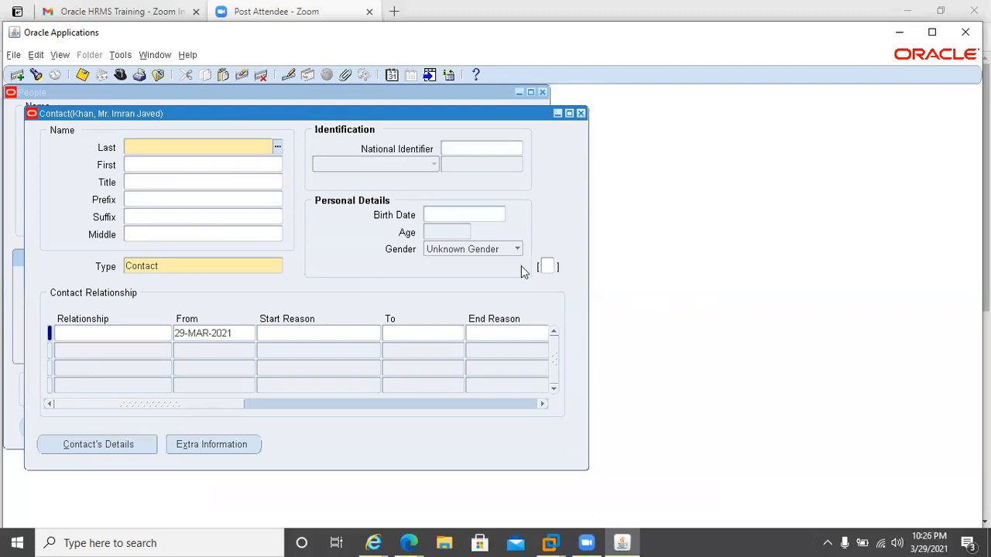
# Close the Contact window and the People form, returning to the navigator.
pyautogui.click(581, 113)
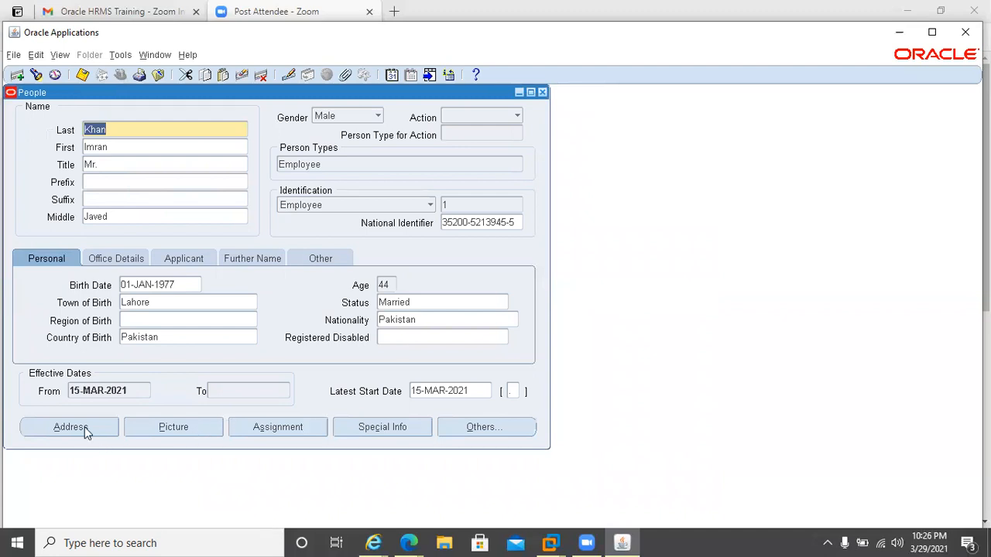
pyautogui.click(542, 93)
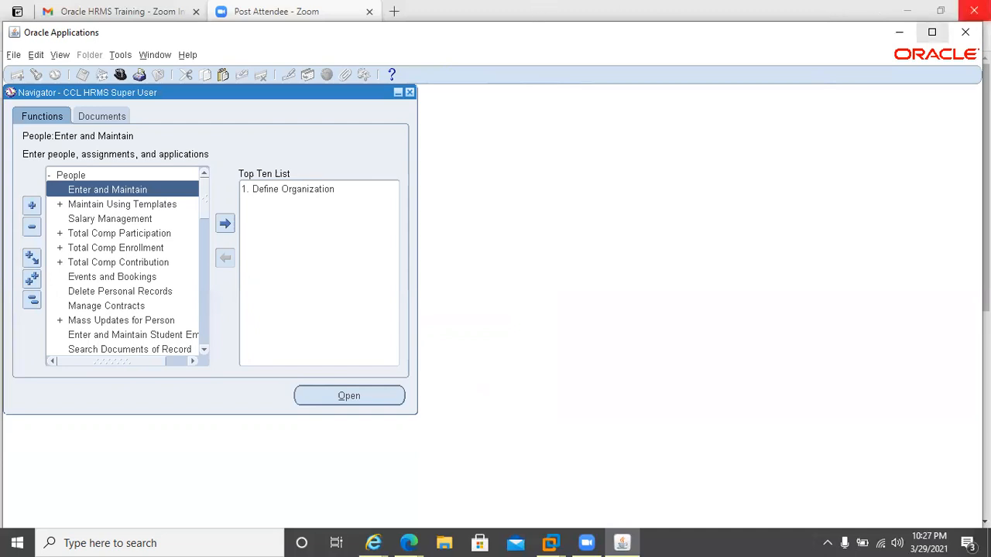
pyautogui.click(974, 10)
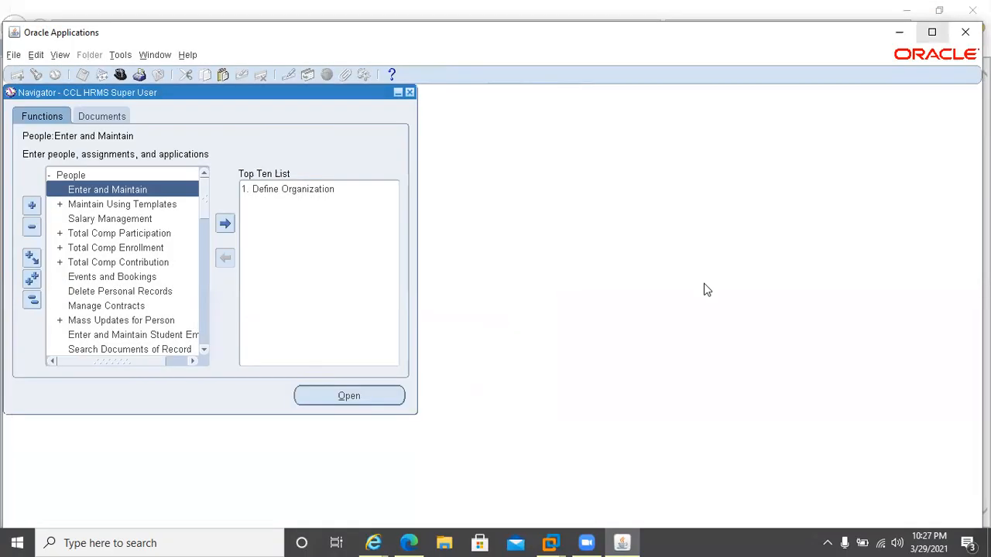